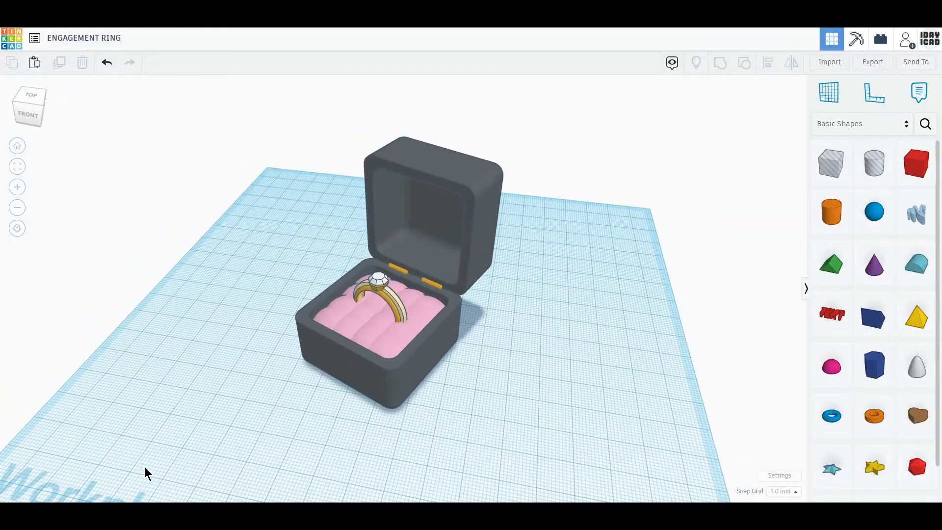
right_drag(146, 473, 174, 468)
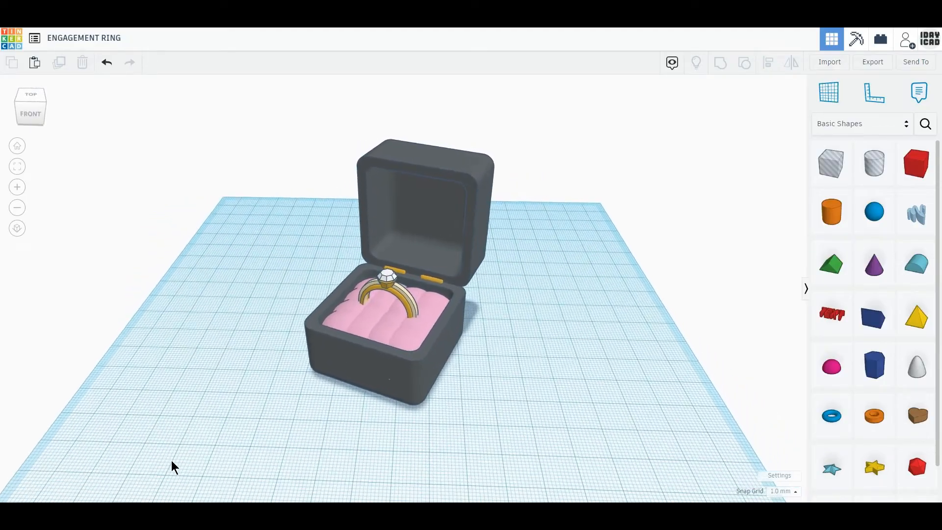
scroll(392, 317, up, 3)
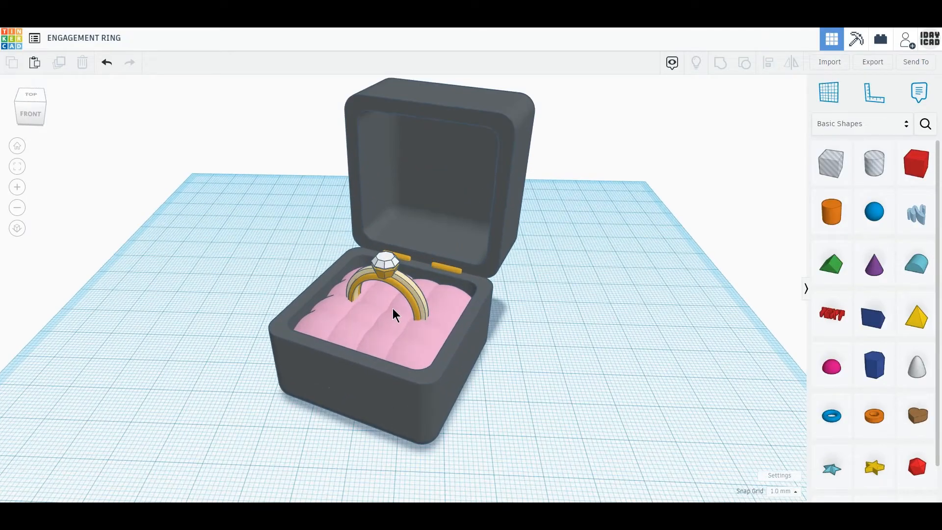
middle_drag(393, 309, 391, 334)
scroll(395, 341, up, 1)
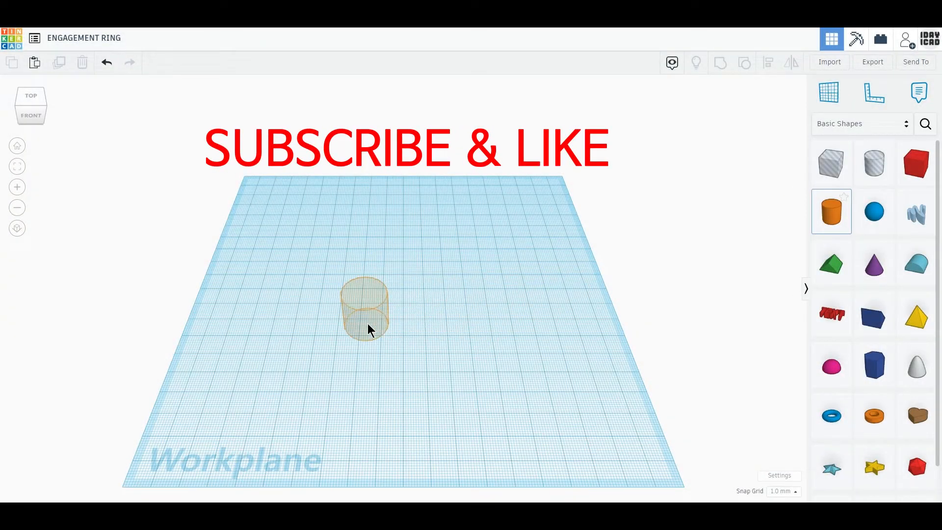
Place a solid cylinder on the workplane and give it 64 sides, a 2.5 bevel and 10 segments.
click(367, 323)
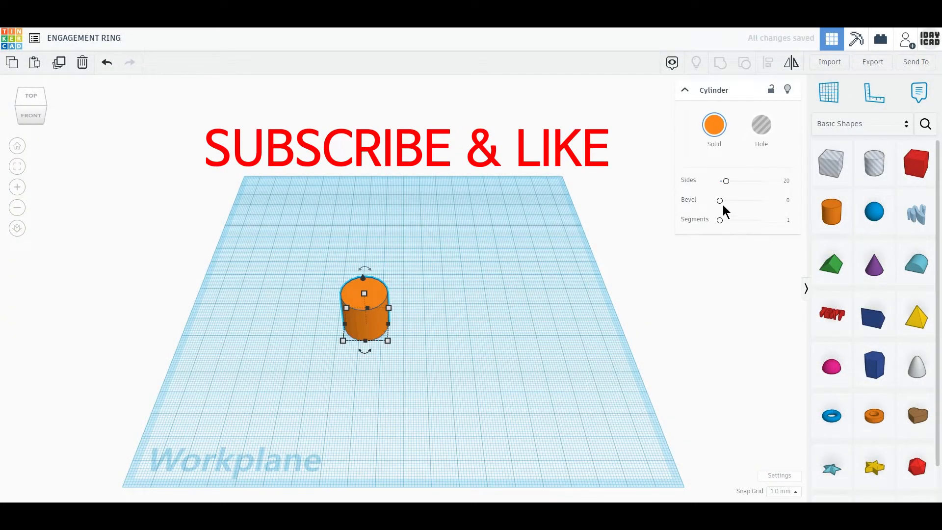
drag(727, 184, 809, 185)
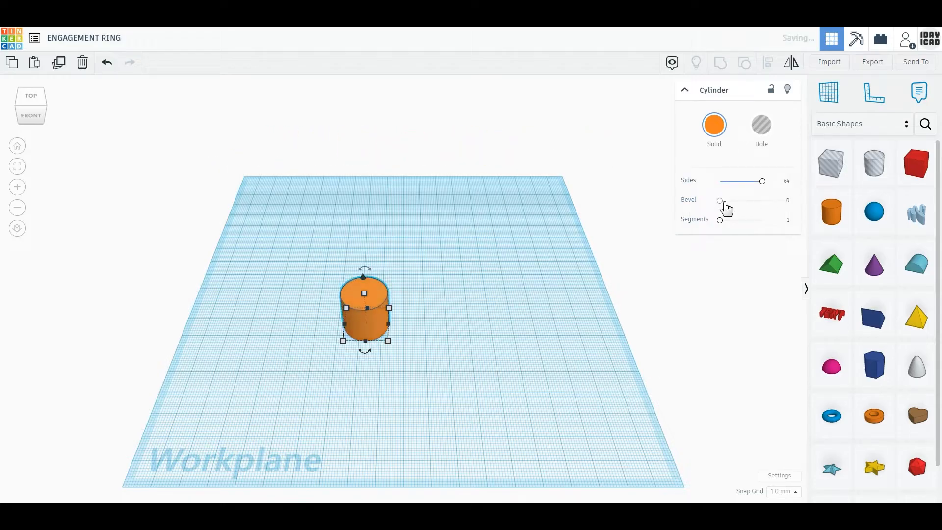
drag(720, 201, 802, 208)
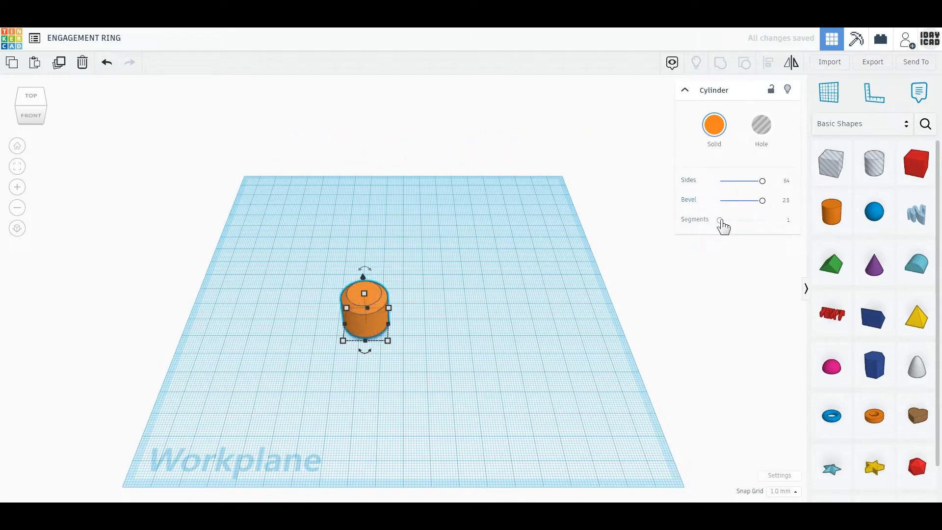
drag(719, 219, 829, 228)
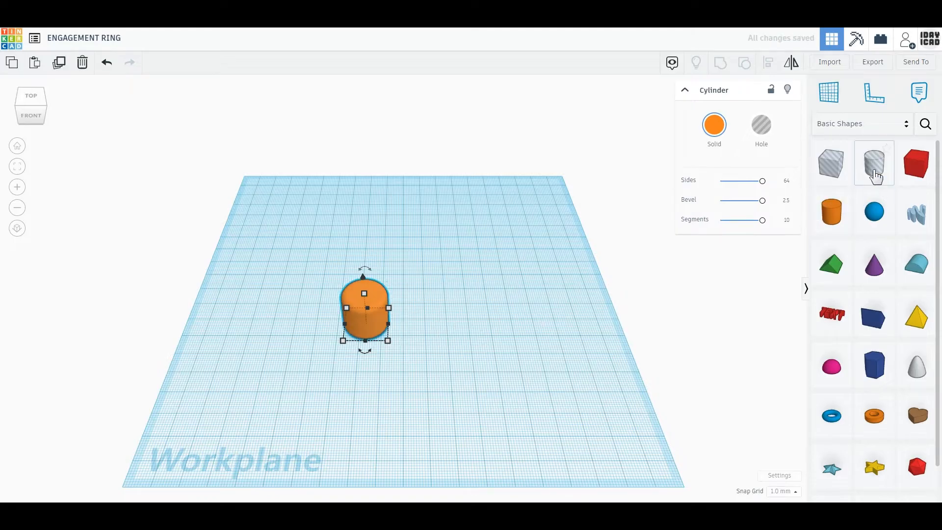
Place a cylinder hole beside the solid cylinder and give it 64 sides.
drag(873, 165, 472, 323)
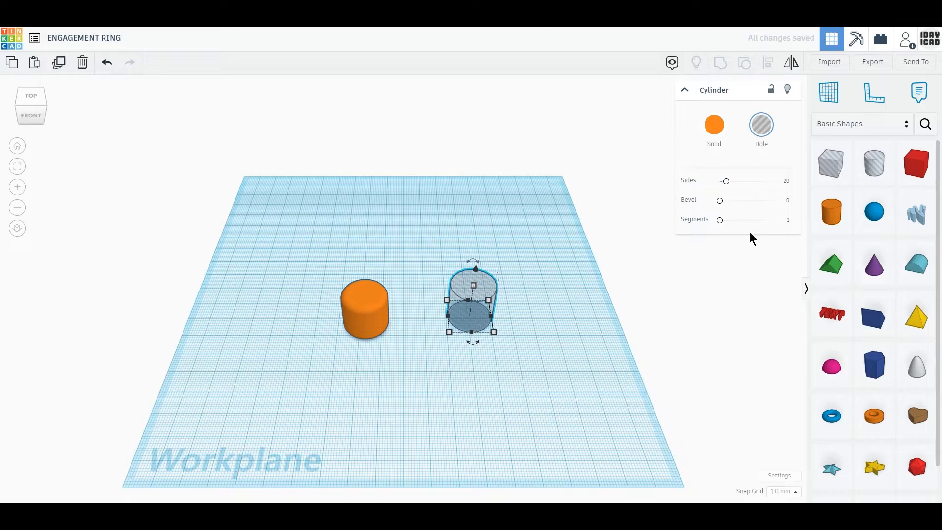
drag(726, 182, 807, 190)
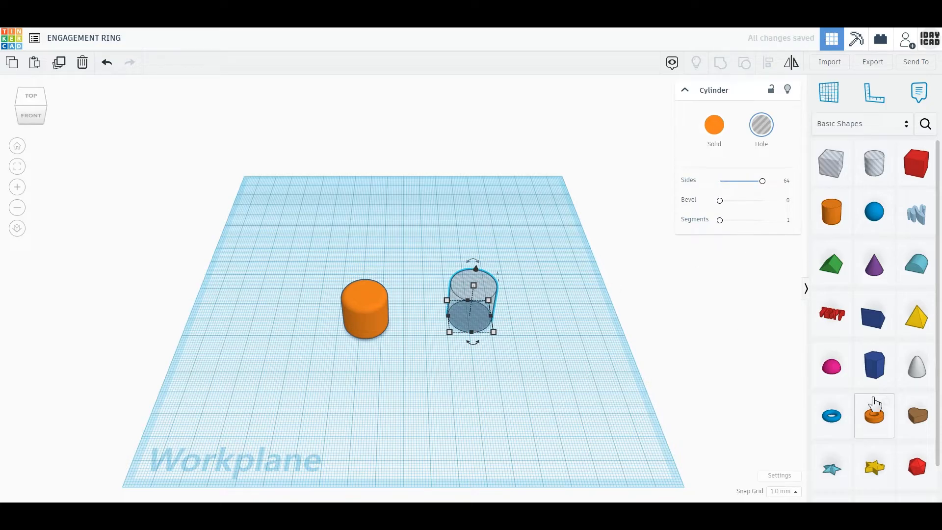
Add a cone and a diamond shape to the workplane beside the cylinder hole.
drag(874, 264, 585, 334)
scroll(834, 384, down, 2)
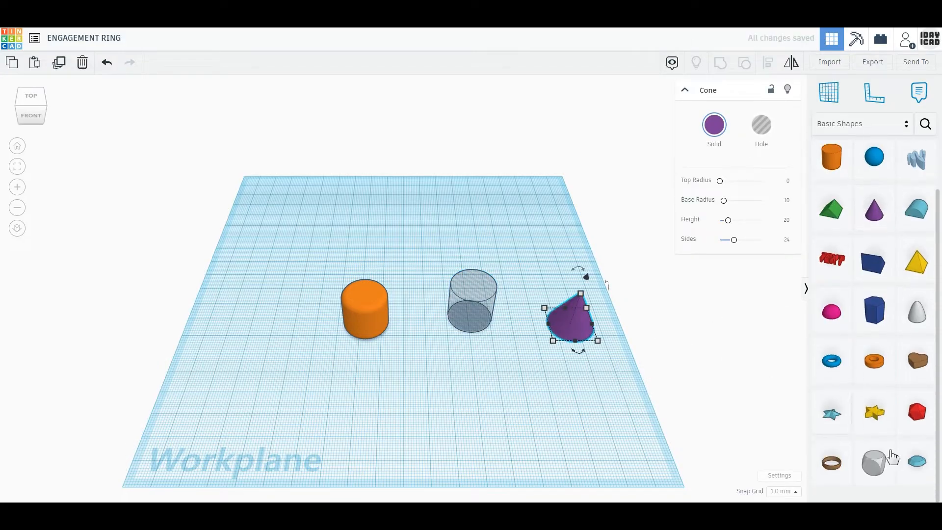
drag(917, 472, 540, 291)
click(267, 303)
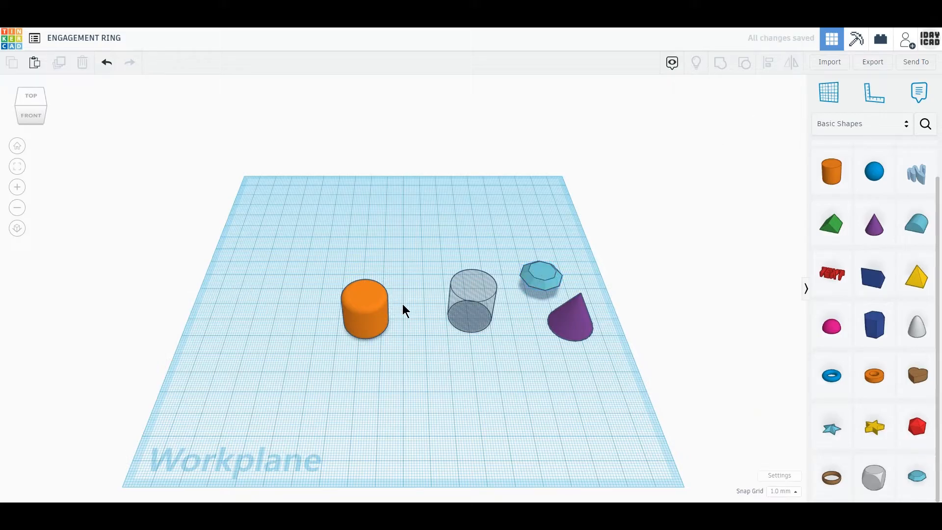
Switch to an orthographic top view and move the solid cylinder 7 mm right and 13 mm back.
scroll(405, 311, up, 5)
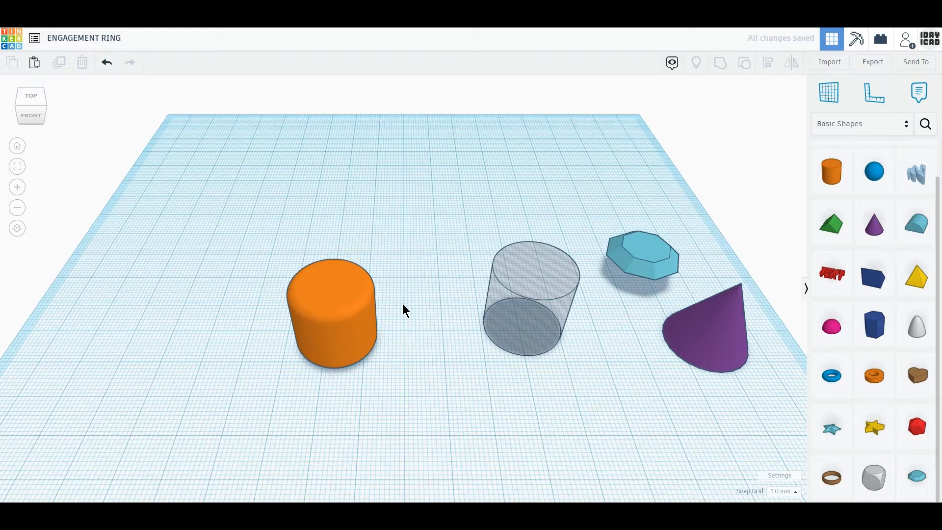
click(37, 105)
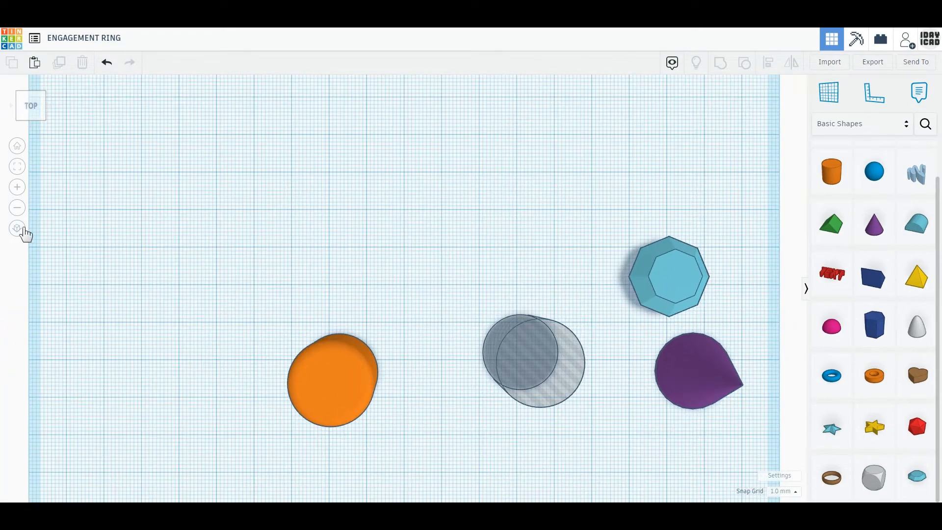
click(24, 234)
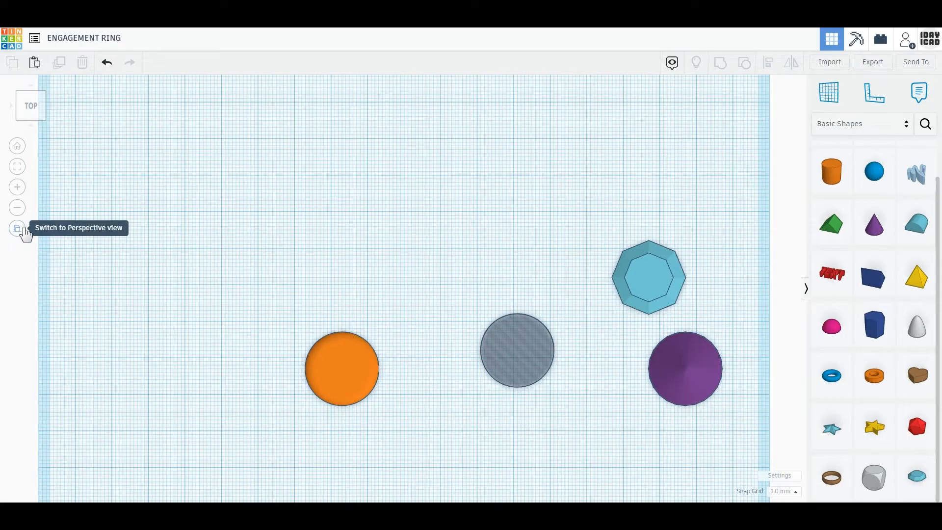
scroll(323, 363, up, 3)
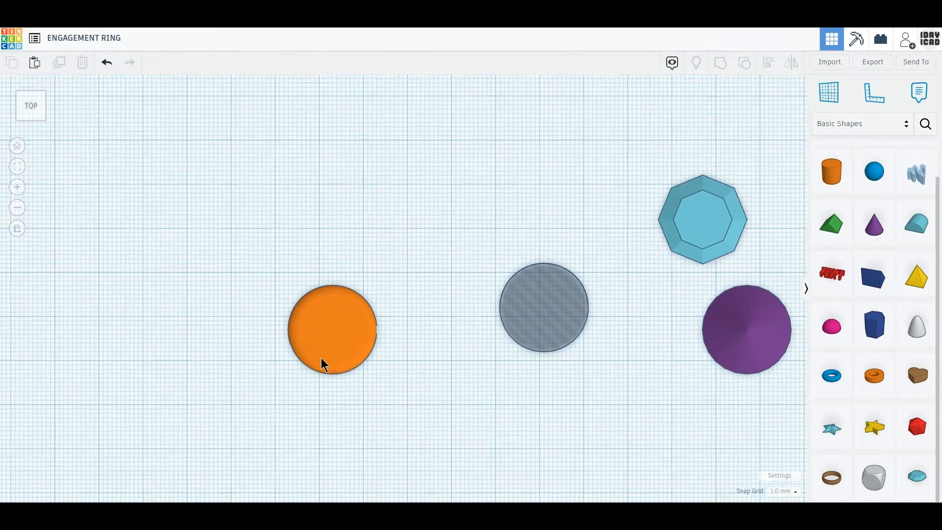
drag(322, 367, 365, 295)
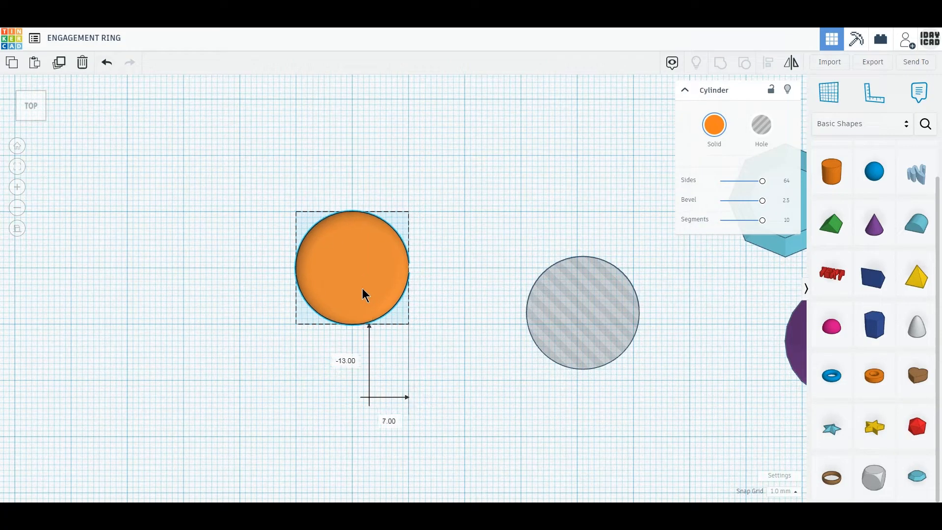
Move the cylinder hole over the solid cylinder and resize it to about 16 mm wide and 17 mm deep, leaving a rim.
drag(554, 334, 351, 294)
drag(358, 208, 358, 228)
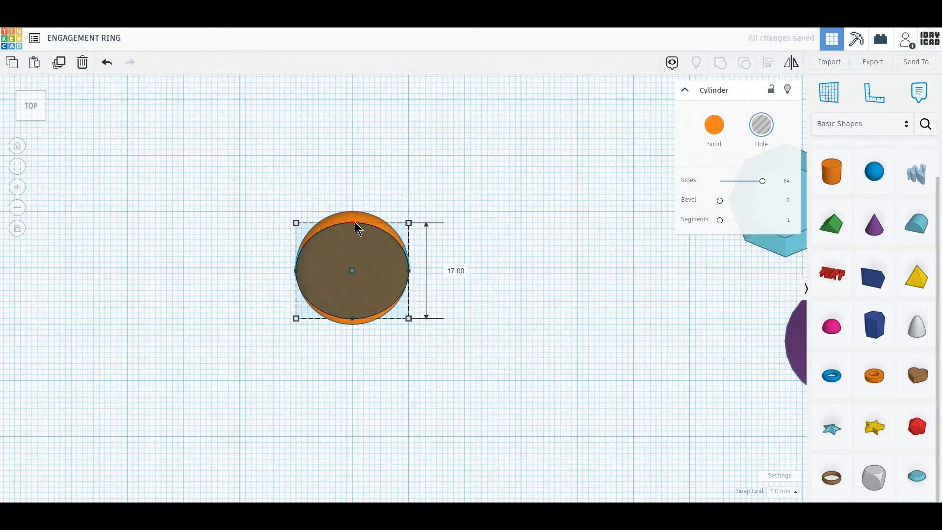
drag(295, 270, 313, 280)
drag(409, 271, 398, 271)
Reduce the height of the solid orange cylinder to 4 mm.
mouse_move(461, 353)
right_down()
mouse_move(460, 313)
mouse_move(461, 368)
right_up()
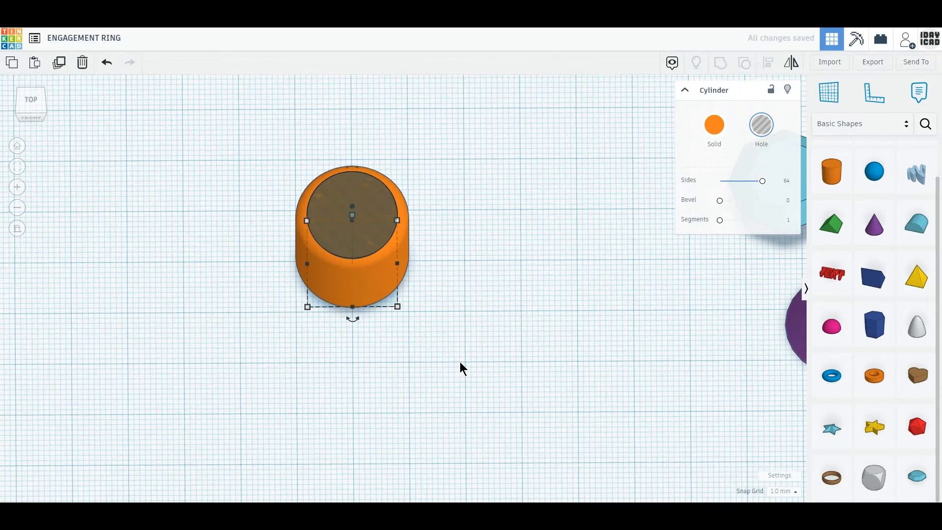
drag(460, 368, 395, 317)
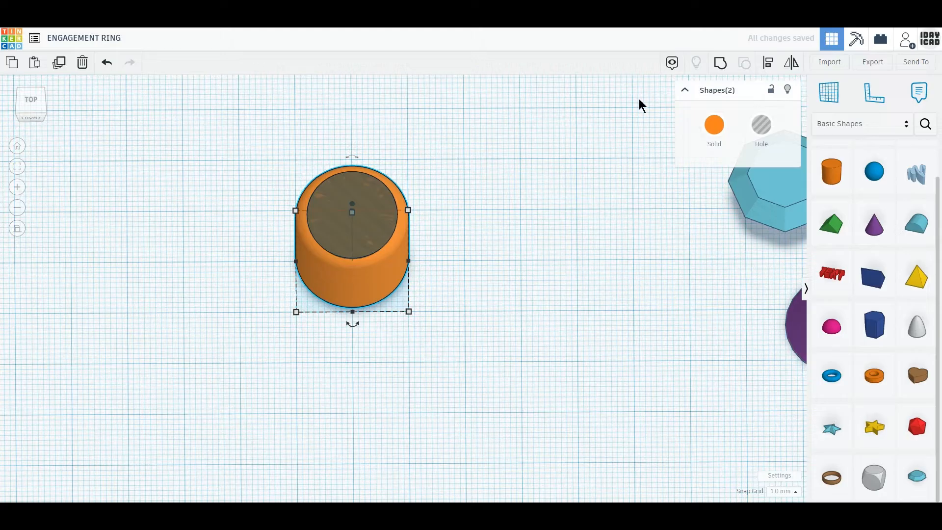
click(411, 294)
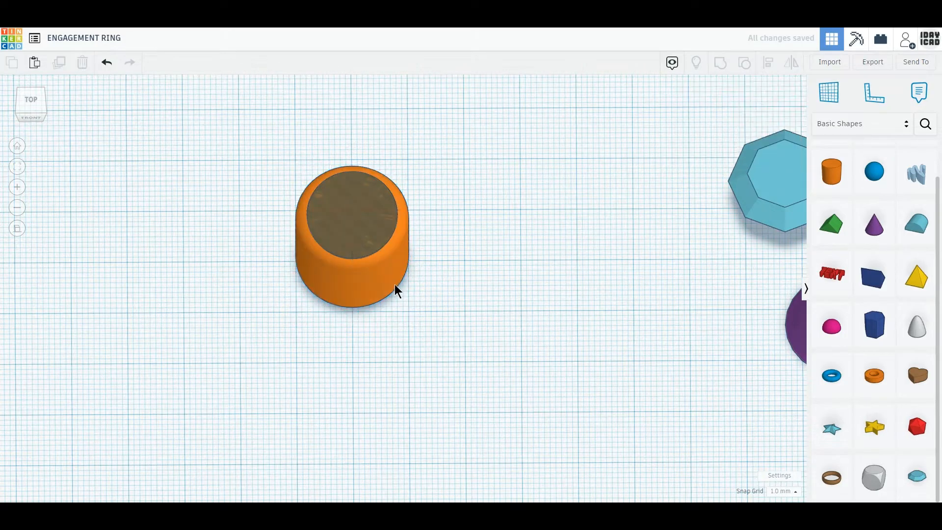
click(357, 231)
right_drag(377, 308, 357, 189)
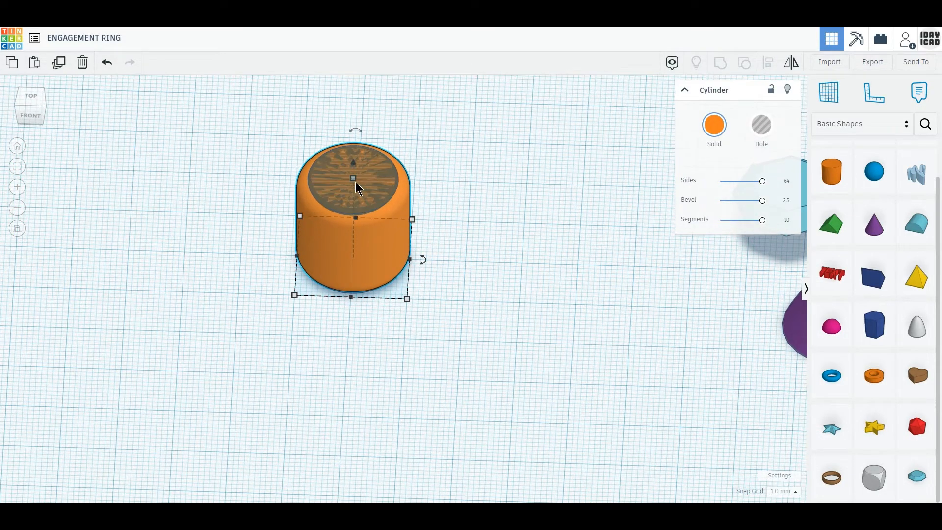
drag(358, 190, 362, 251)
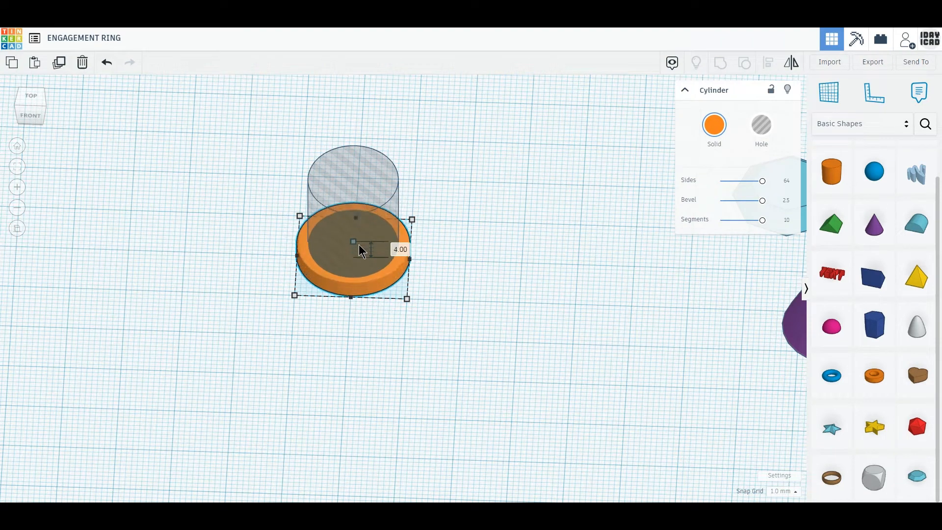
Group the flat cylinder with its hole to cut a ring, and place a duplicate of it 30 mm to the right.
drag(469, 314, 356, 222)
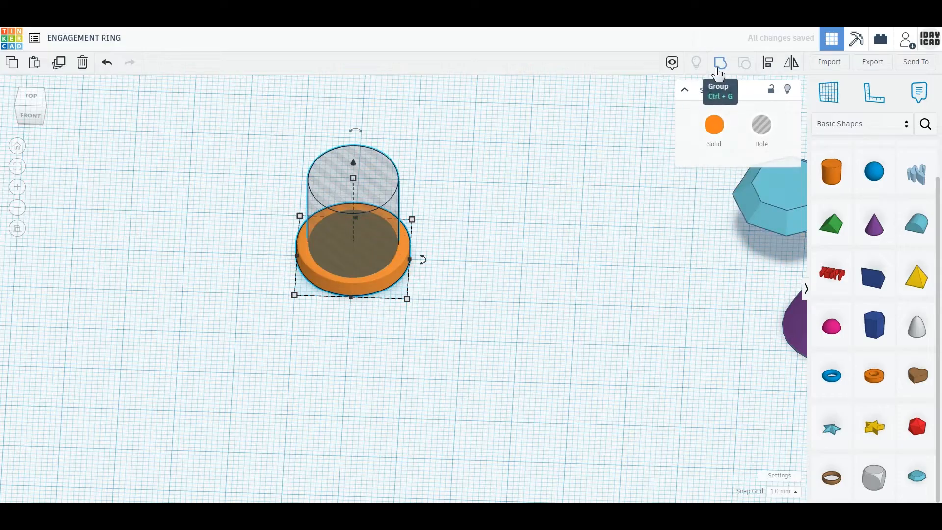
click(717, 69)
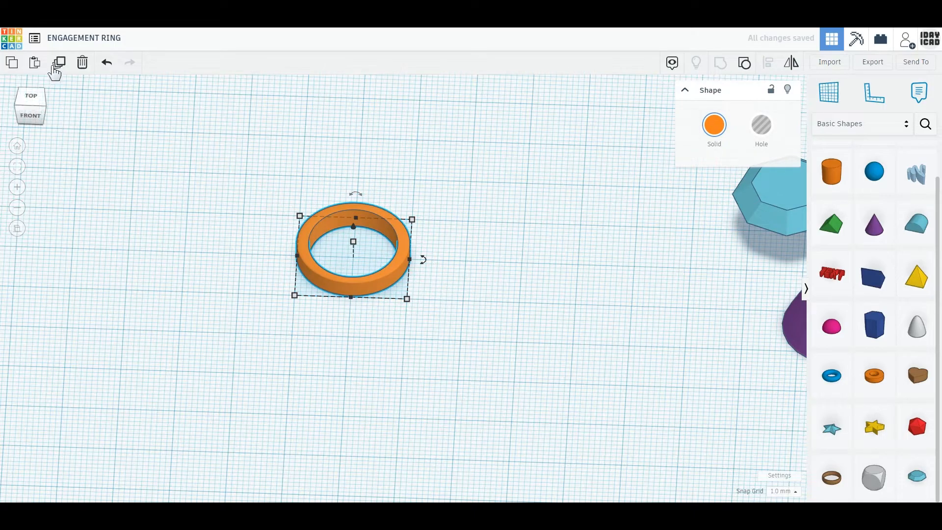
click(60, 64)
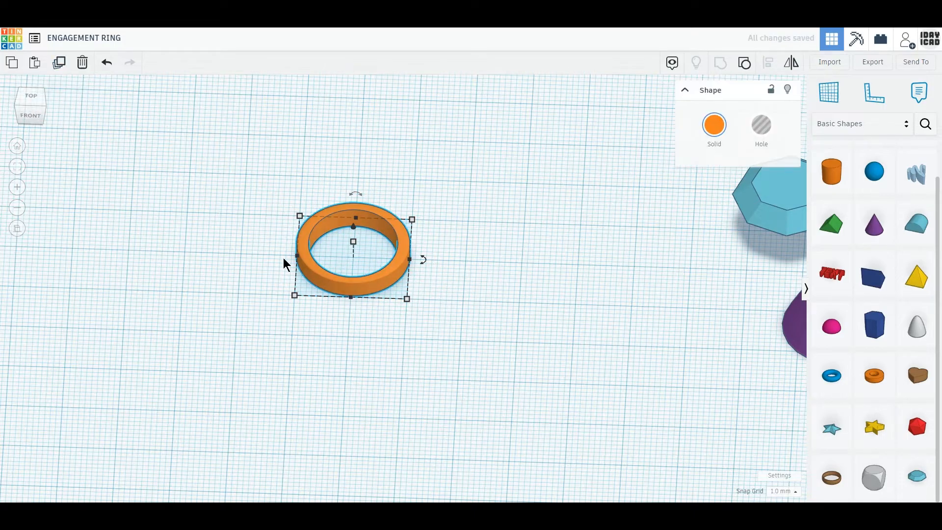
drag(364, 297, 548, 297)
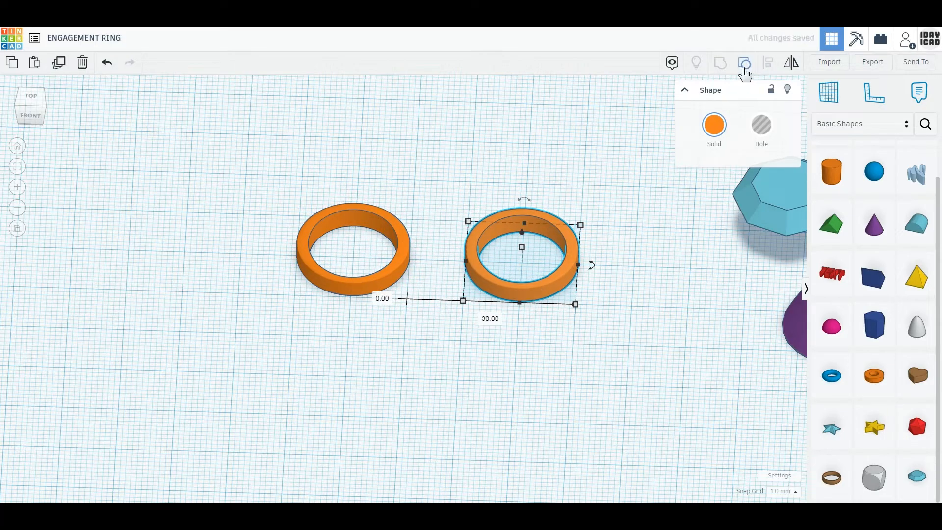
Ungroup the duplicated ring into its solid cylinder and hole.
click(745, 72)
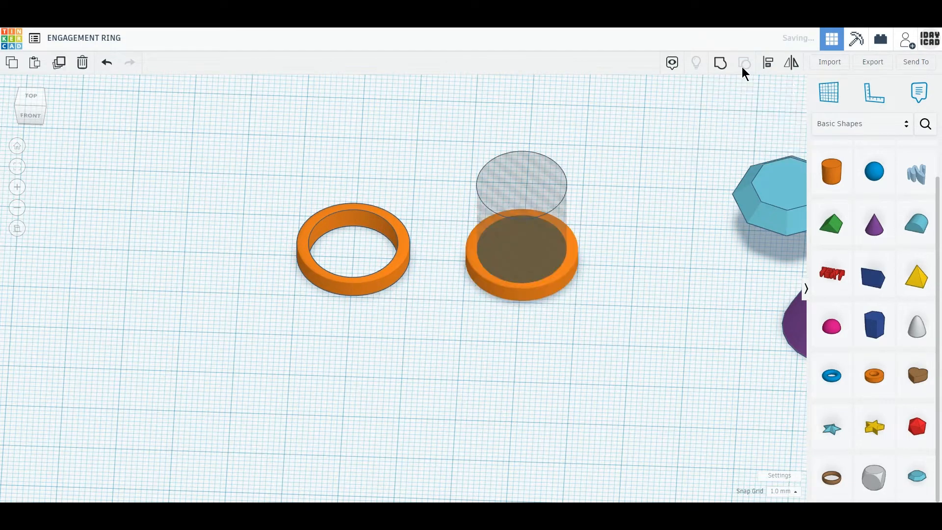
click(32, 96)
scroll(540, 295, up, 1)
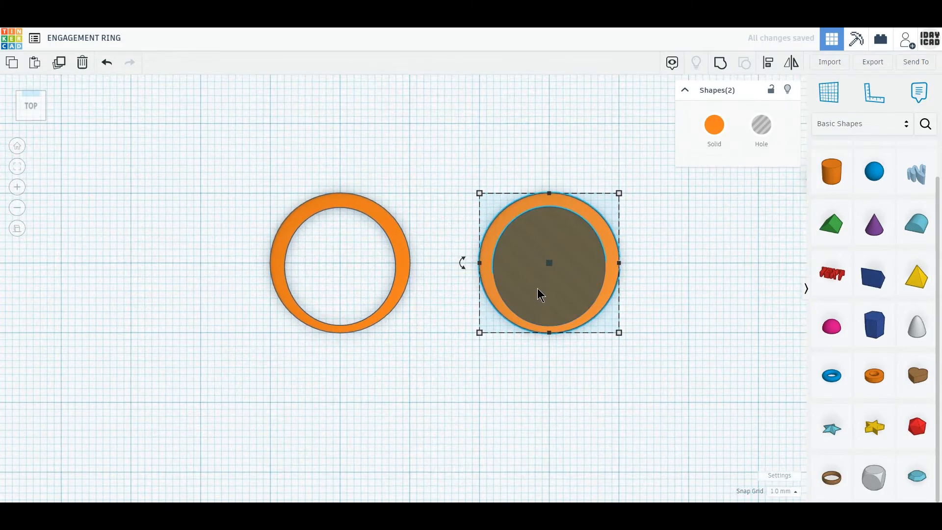
scroll(669, 282, up, 1)
scroll(500, 293, up, 1)
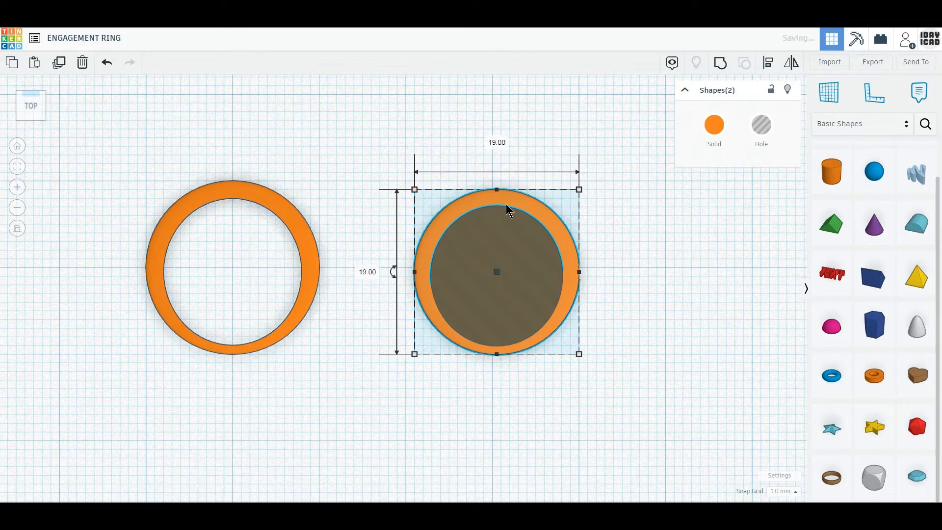
click(106, 63)
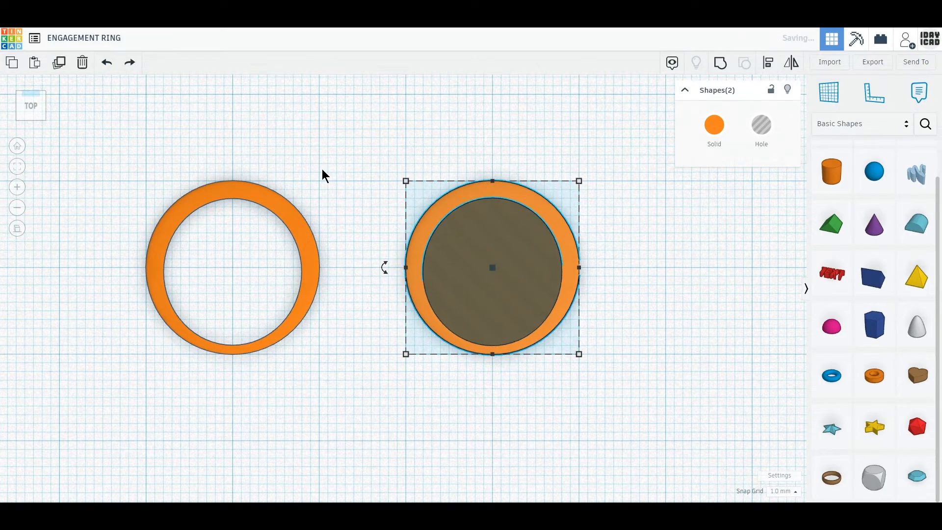
Resize only the duplicate's solid cylinder to 18 mm wide and 19 mm deep, keeping an even rim around the hole.
click(411, 209)
click(448, 210)
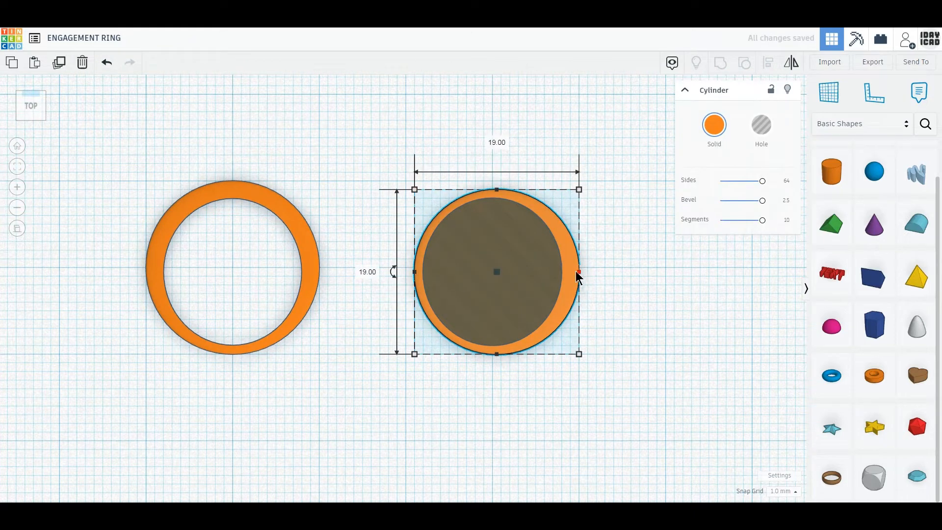
drag(576, 273, 572, 273)
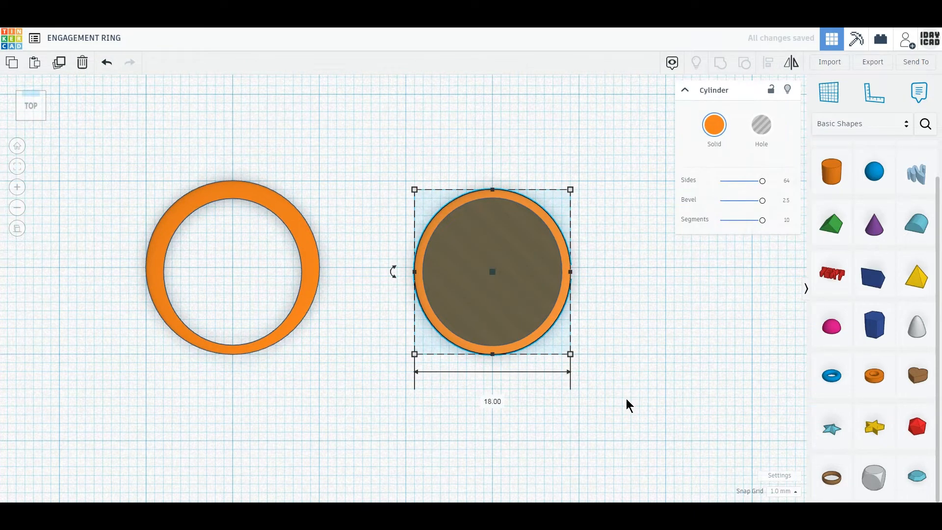
Group the duplicate's cylinder with its hole to cut the thinner ring, and colour it dark golden yellow.
drag(628, 402, 507, 279)
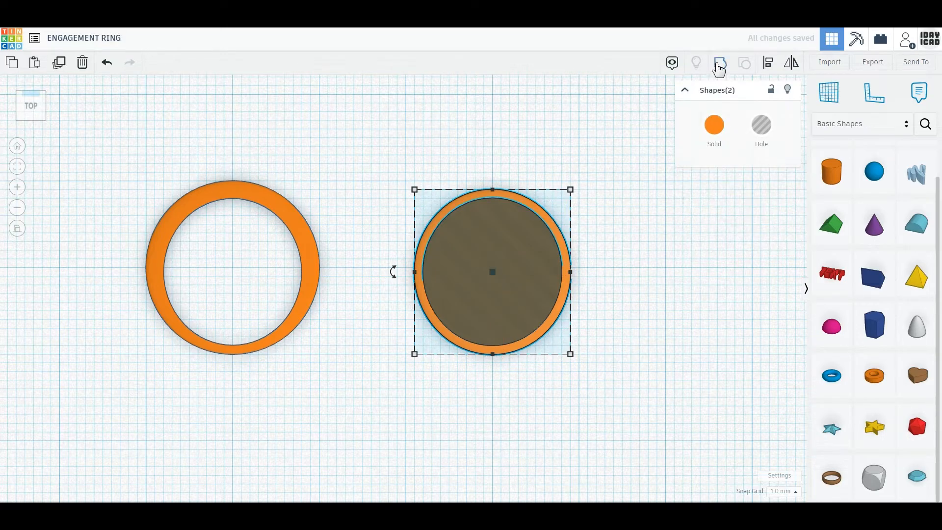
click(719, 67)
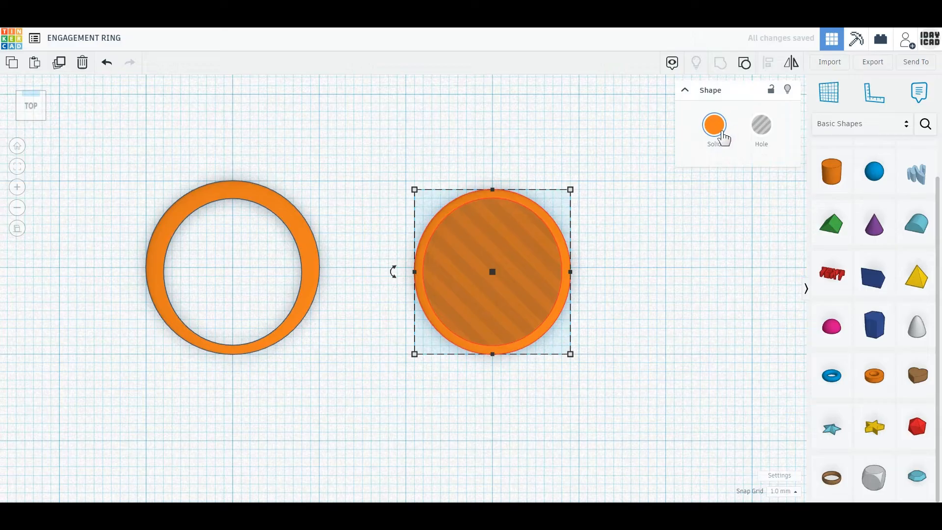
click(719, 140)
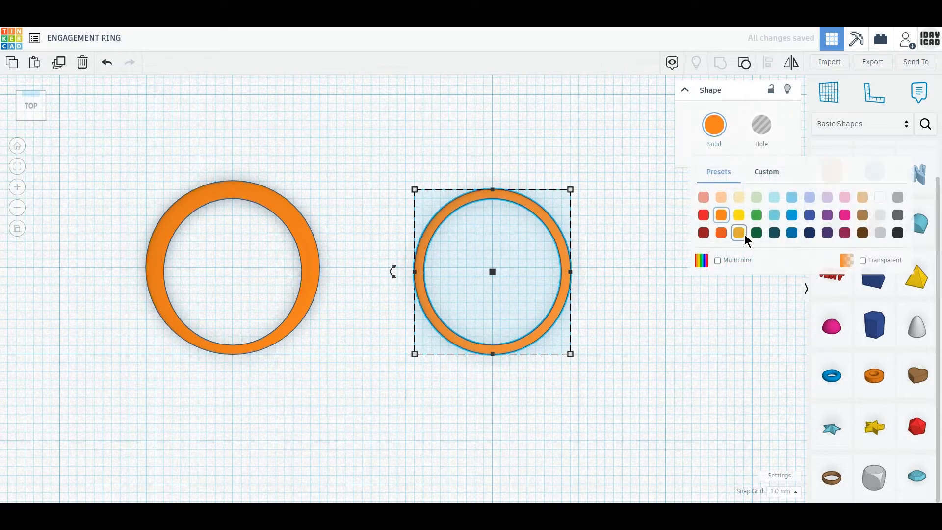
click(738, 232)
Recolour the wider orange ring pale yellow.
click(293, 229)
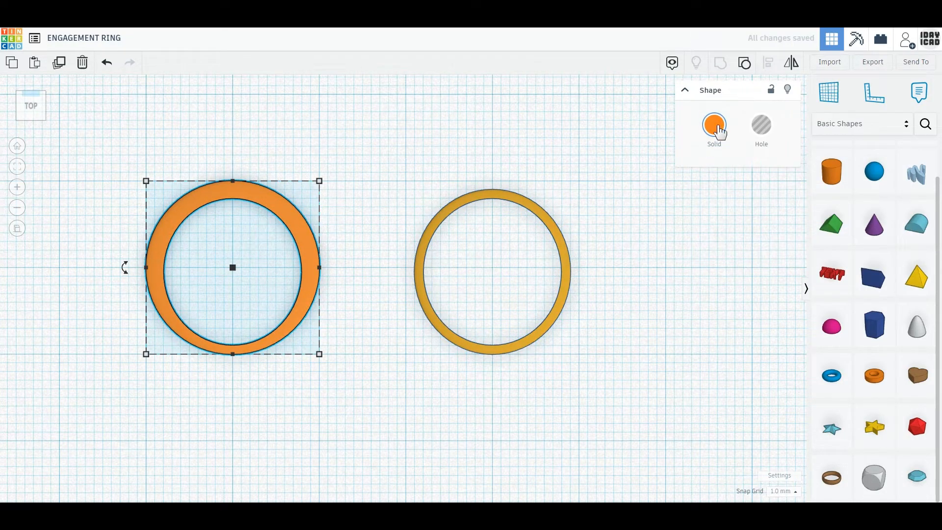
click(719, 131)
click(739, 198)
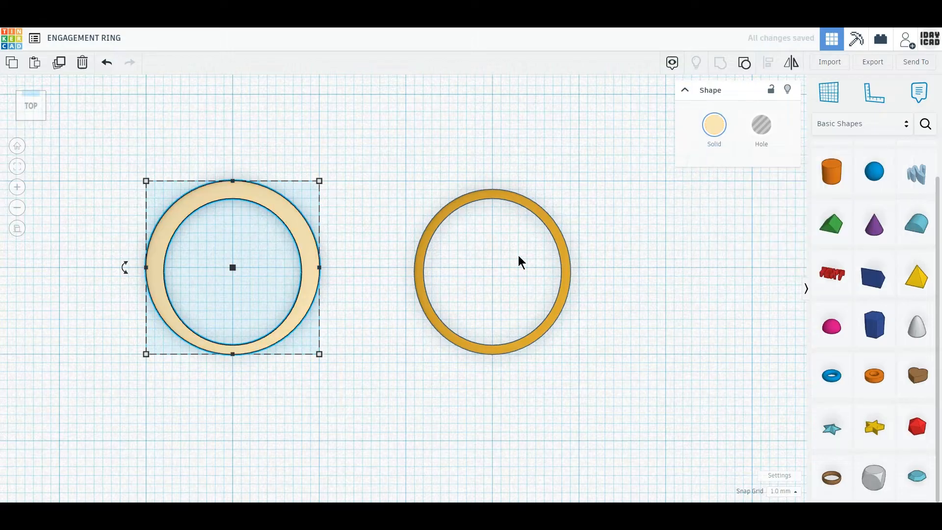
Move the golden ring onto the pale yellow ring so that their holes coincide.
drag(569, 283, 309, 280)
right_drag(306, 290, 303, 220)
click(322, 254)
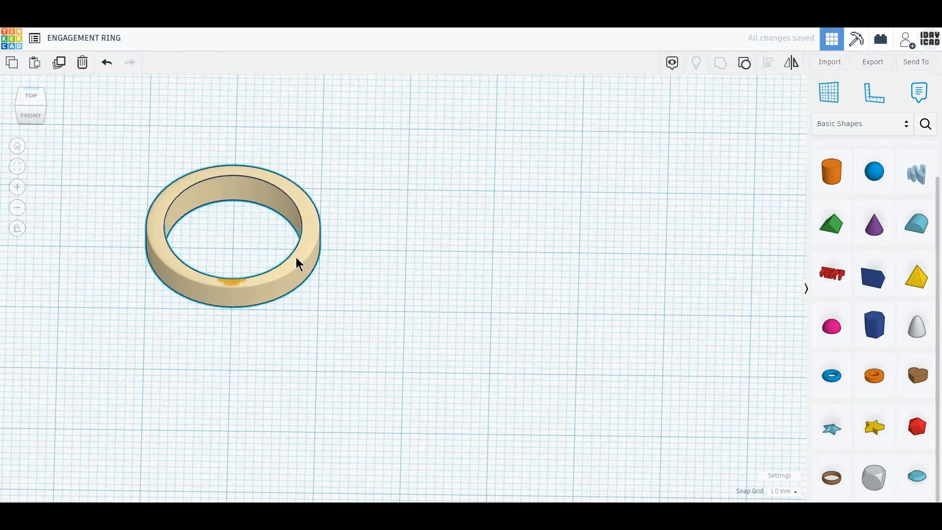
Set the pale yellow ring's height to 2 mm, and open the golden ring's height for editing.
click(296, 261)
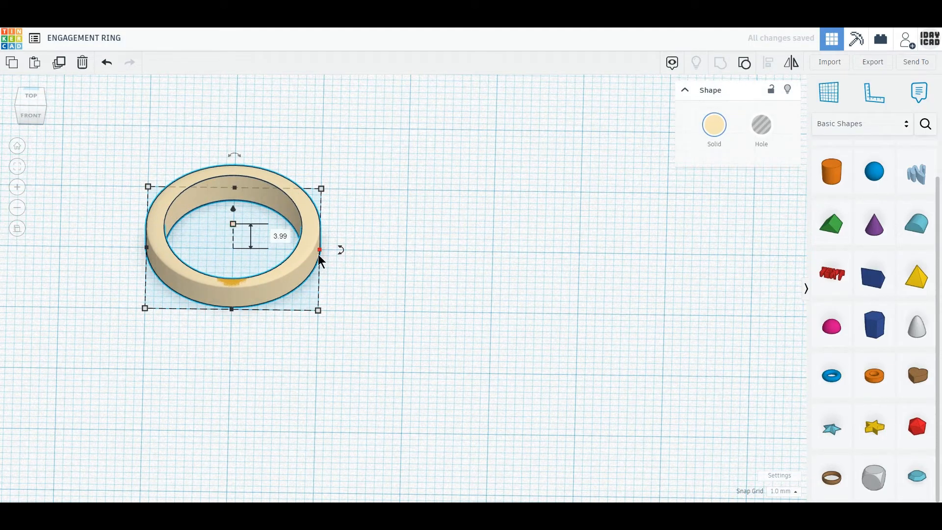
click(279, 238)
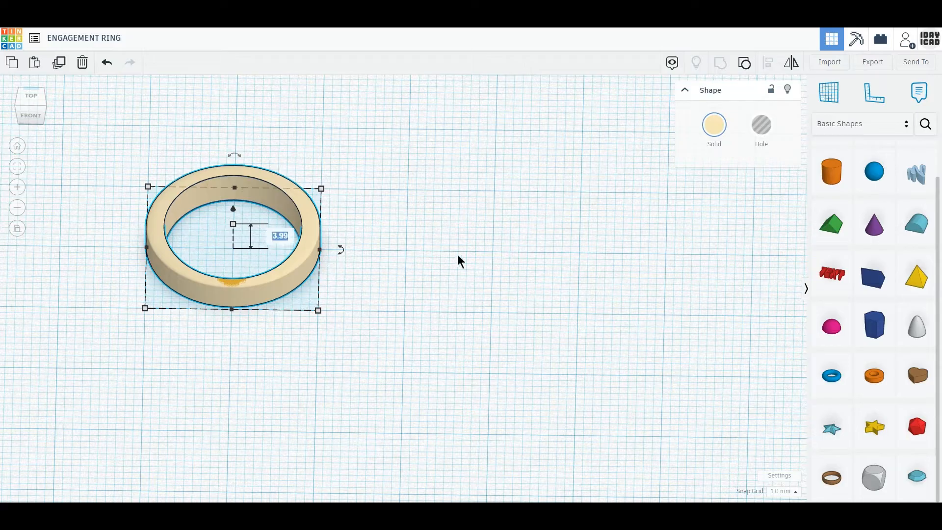
text(2)
key(Return)
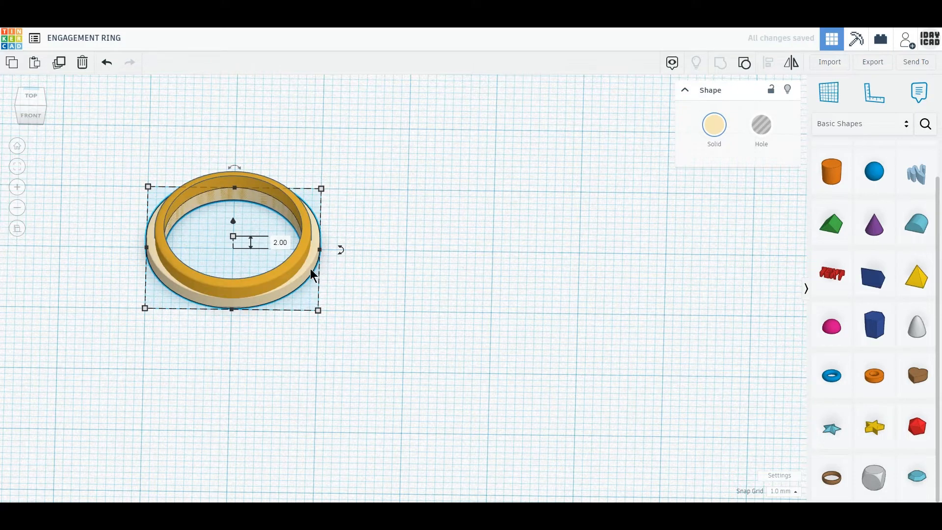
click(300, 267)
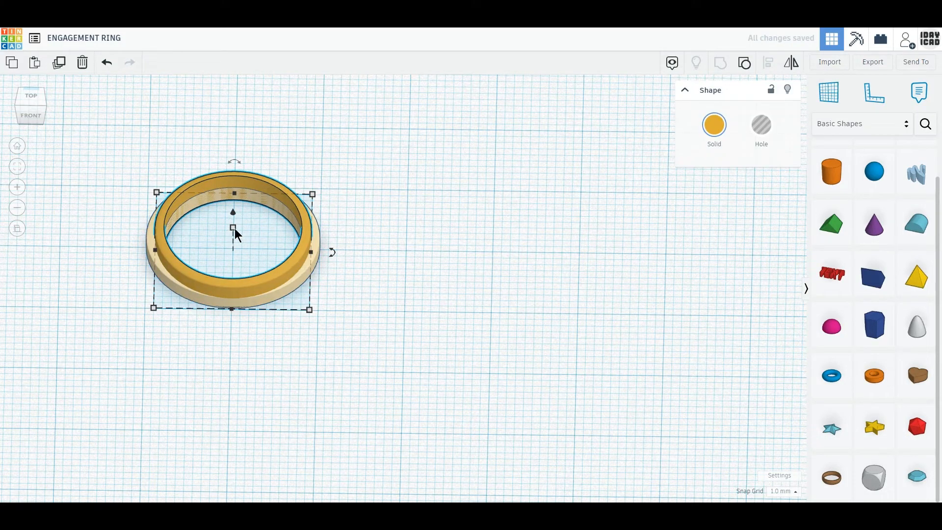
click(288, 239)
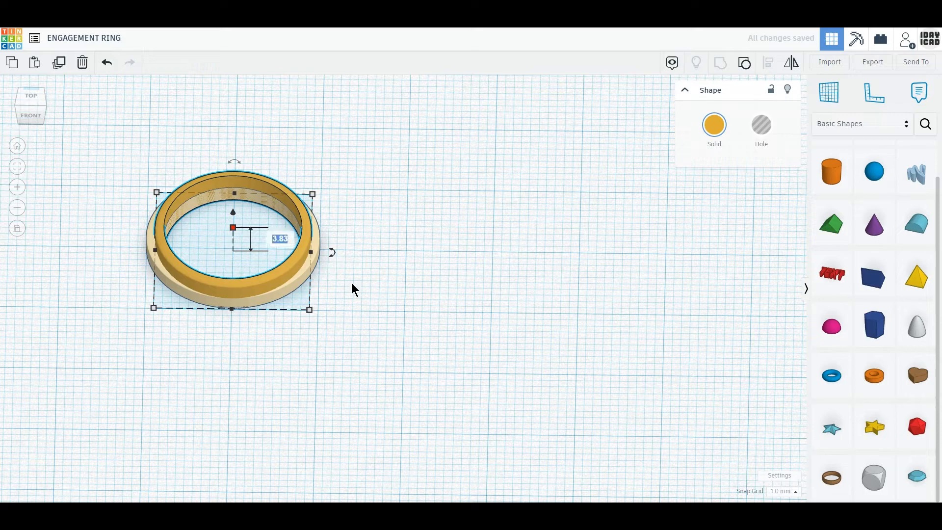
Align the pale yellow and golden rings to each other's middle in height.
drag(364, 319, 267, 247)
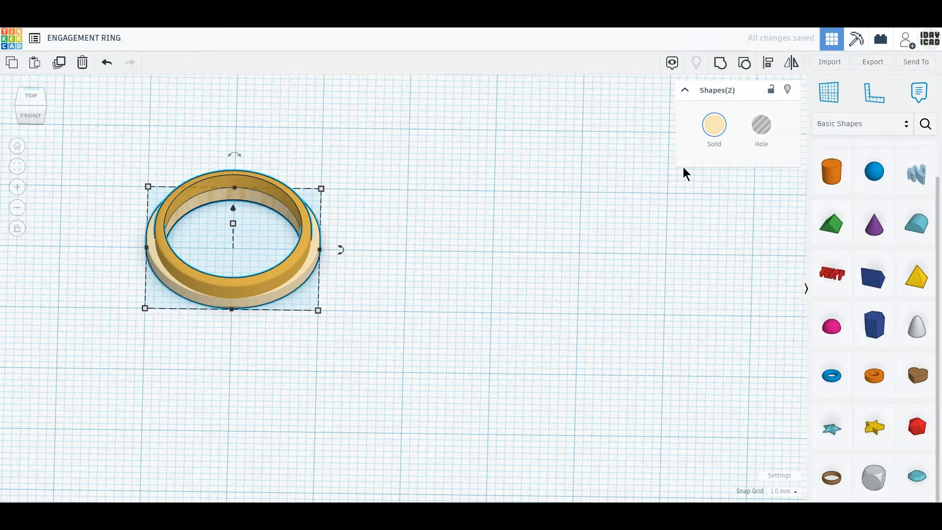
click(767, 65)
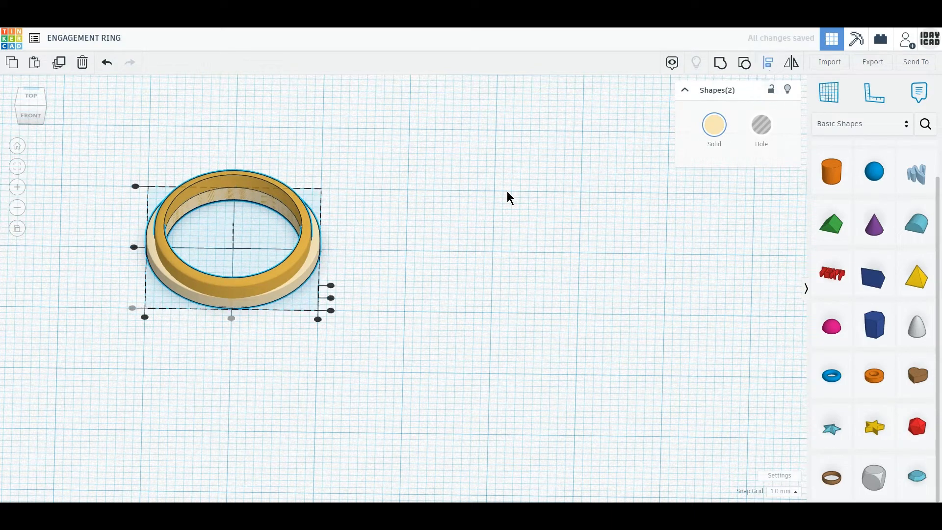
click(331, 297)
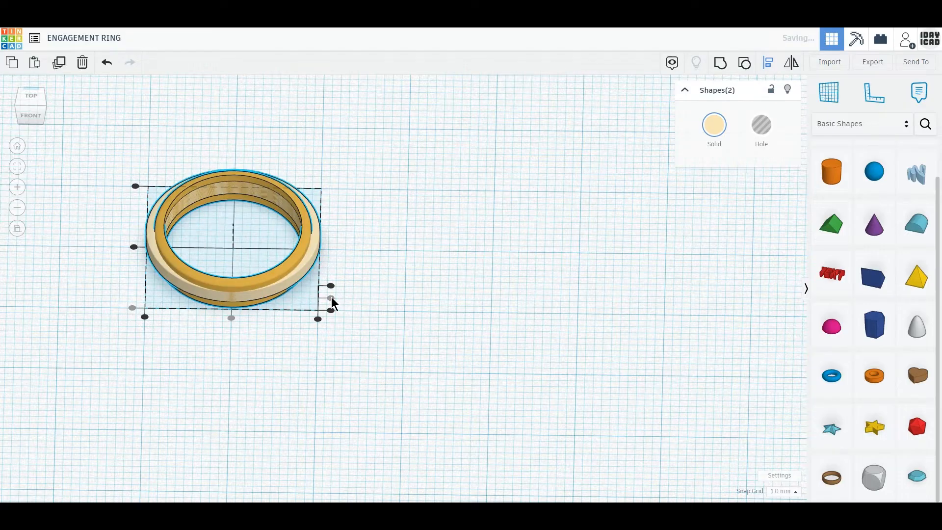
click(392, 302)
Group the two rings into one band and turn on Multicolor so each part keeps its own colour.
drag(366, 350, 268, 250)
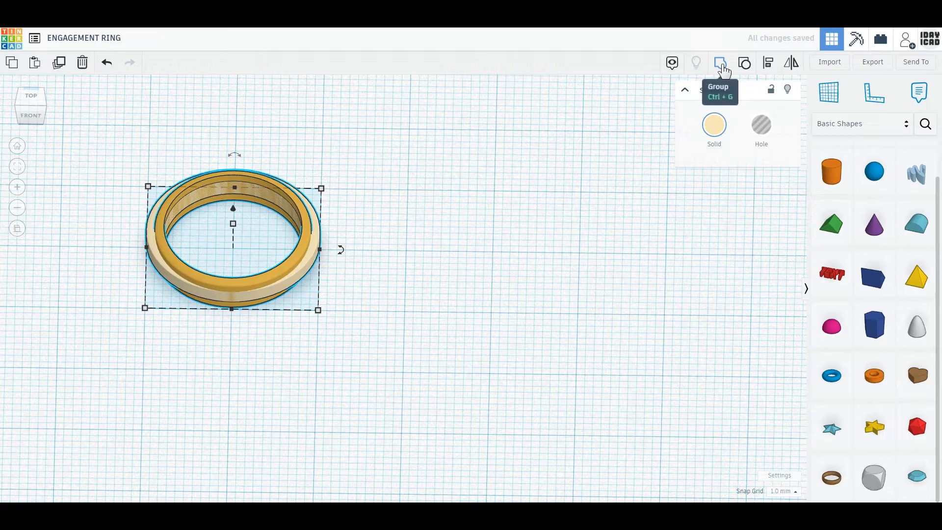
click(720, 64)
right_drag(292, 402, 402, 375)
click(714, 128)
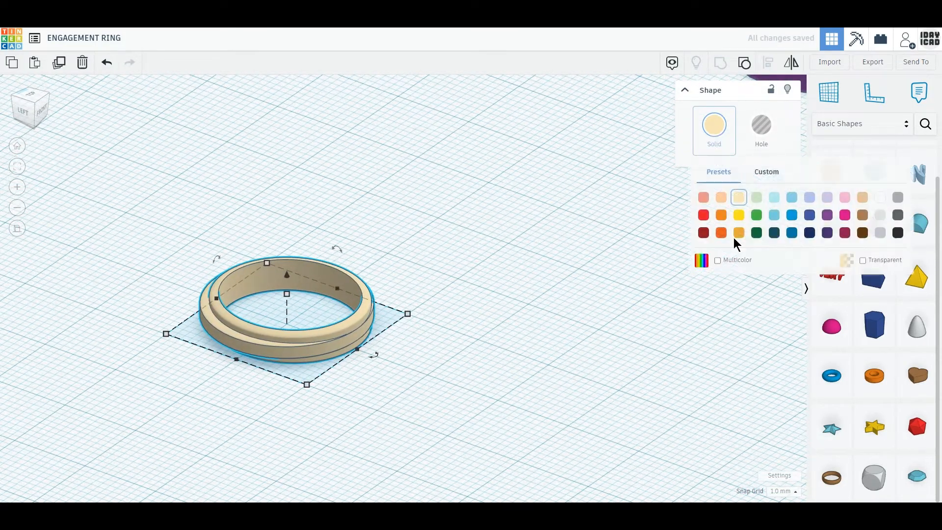
click(717, 260)
Rotate the grouped ring to stand upright and set its elevation above the workplane to 0.
mouse_move(338, 250)
drag(337, 251, 370, 290)
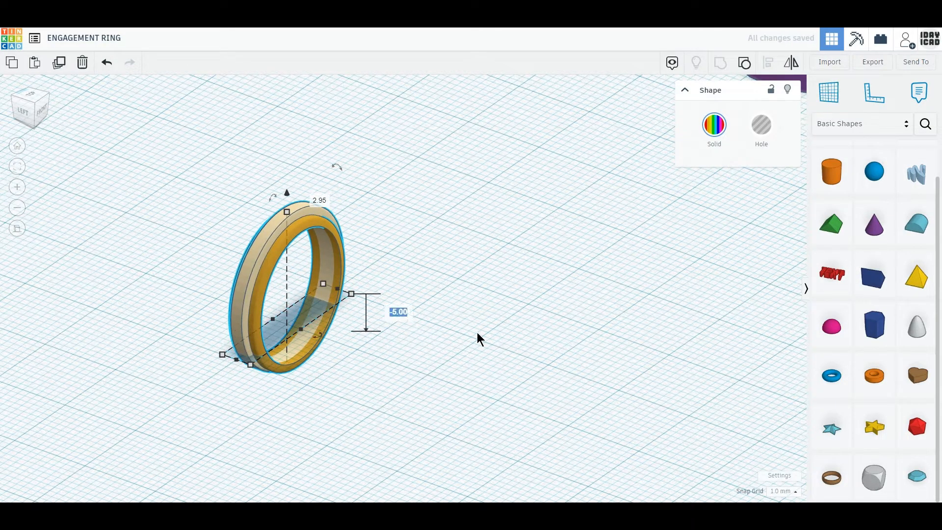
text(0)
key(Return)
Move the blue diamond and the purple cone close to the upright ring.
middle_drag(545, 276, 480, 377)
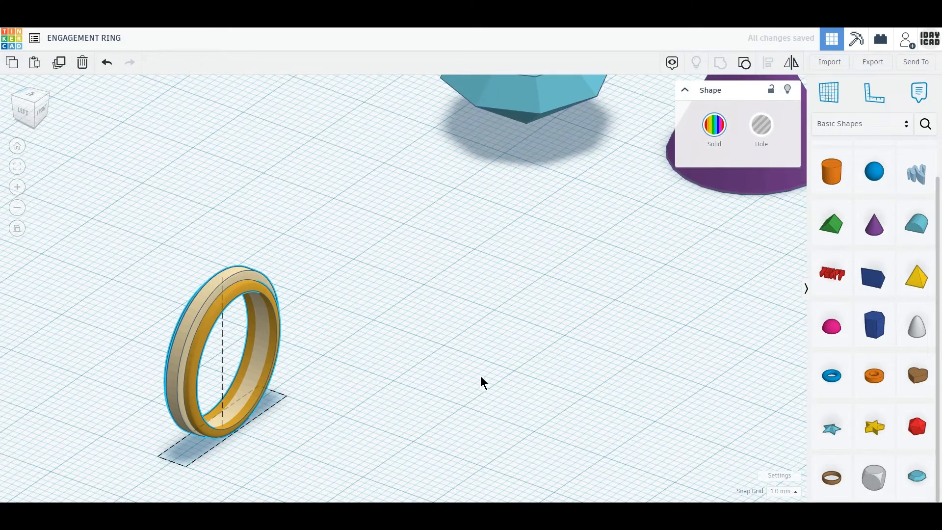
scroll(515, 309, down, 2)
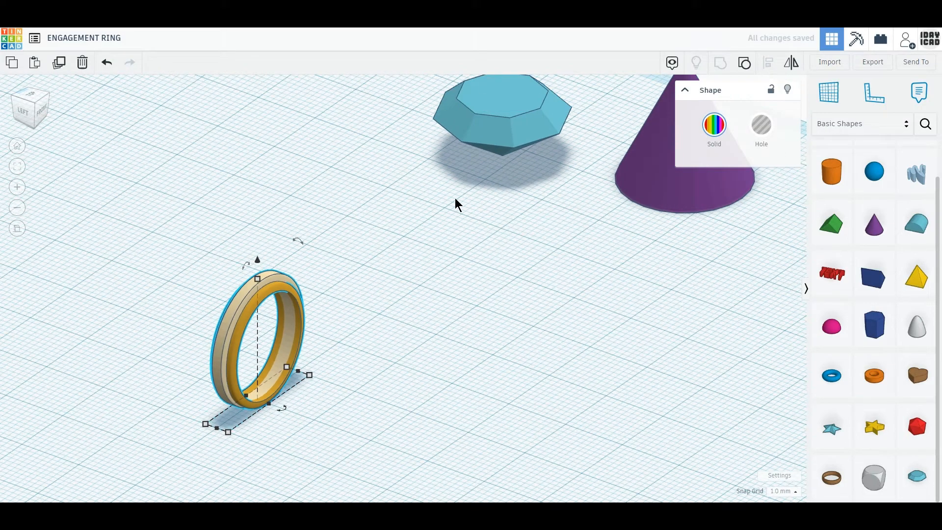
drag(471, 140, 328, 253)
drag(700, 202, 497, 374)
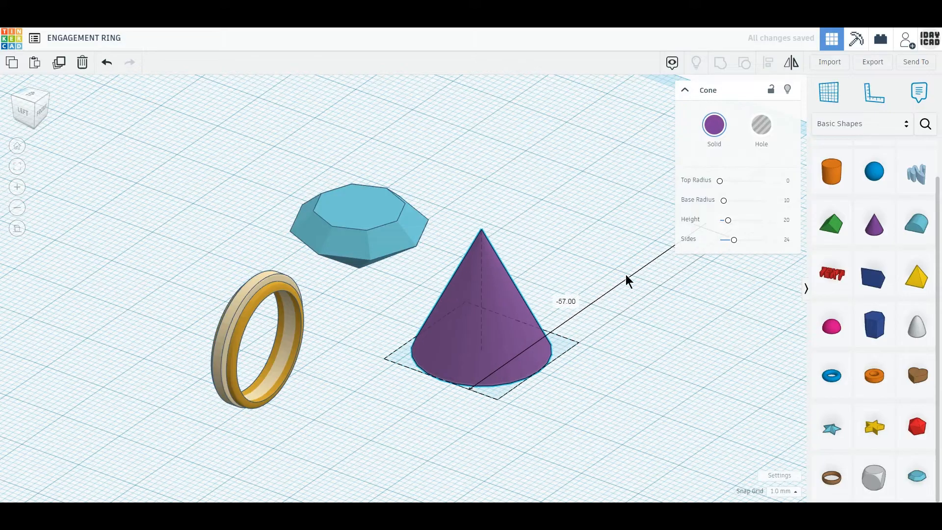
Give the purple cone a top radius of 6 and 8 sides, and rotate it 180° upside down.
click(787, 181)
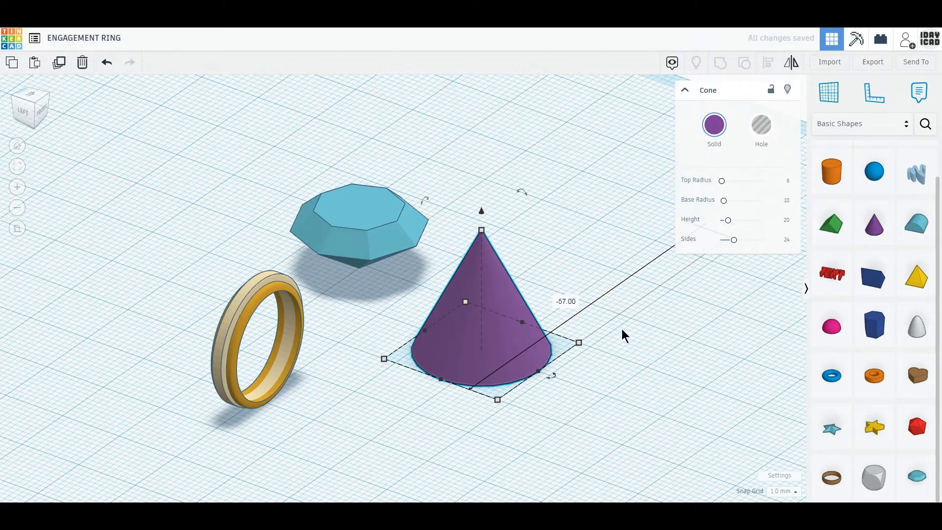
key(Return)
click(787, 242)
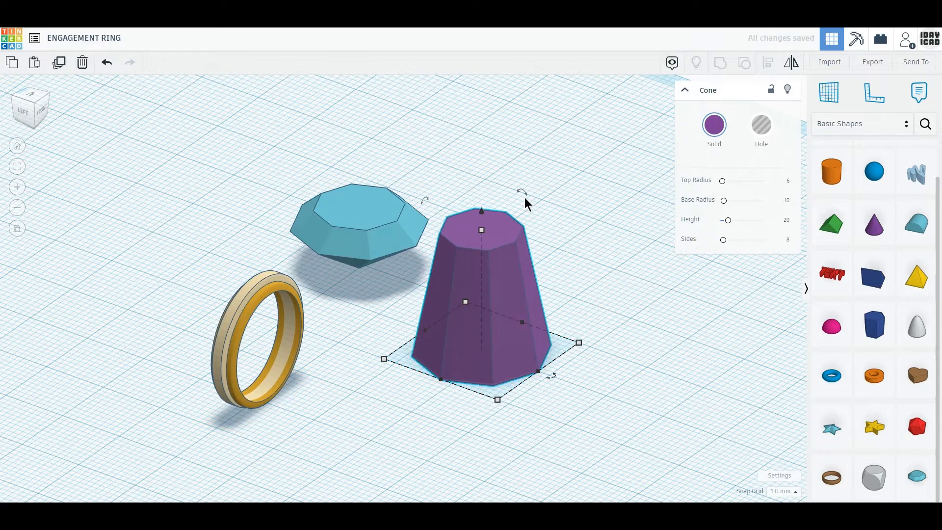
drag(523, 193, 519, 316)
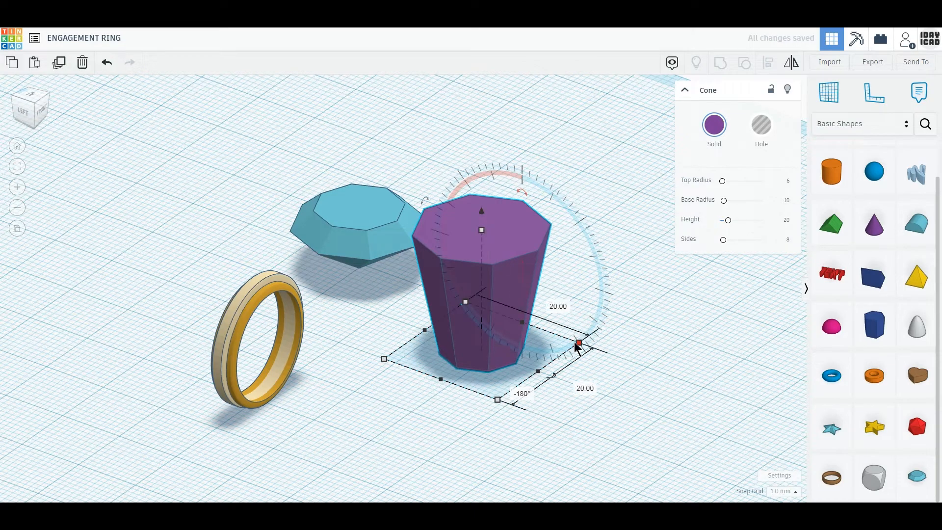
Resize the upside-down cone to 6 mm by 6 mm with a height of 4 mm.
key(Return)
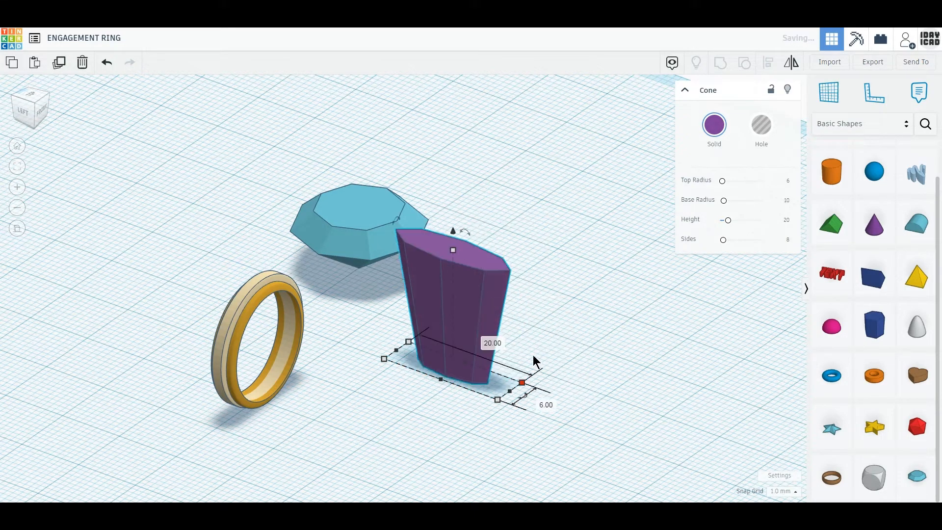
click(486, 342)
text(6)
key(Return)
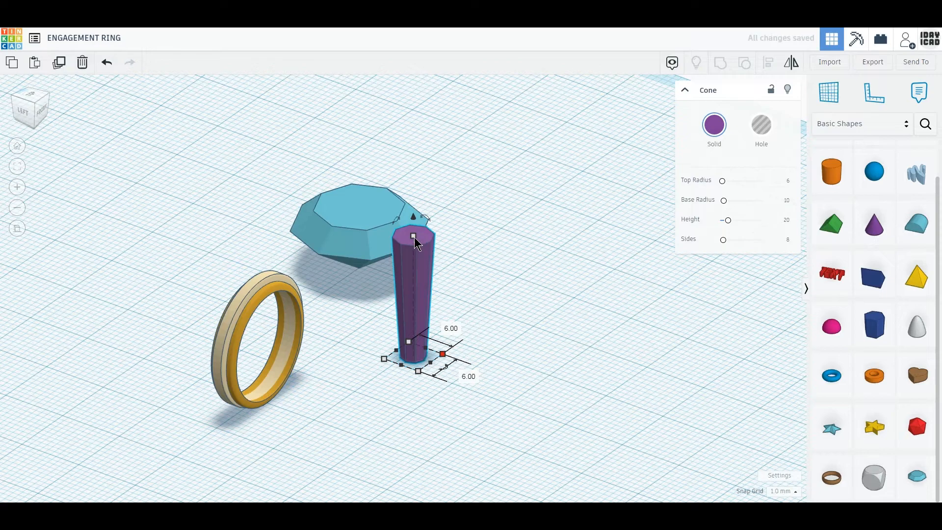
text(6)
key(Return)
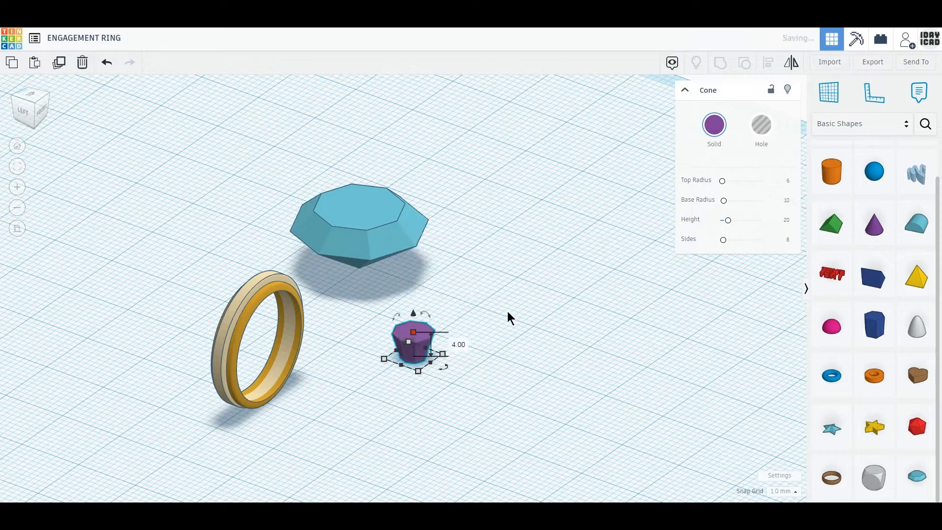
Resize the diamond to 6 mm by 6 mm with a height of 4 mm.
click(362, 227)
mouse_move(457, 261)
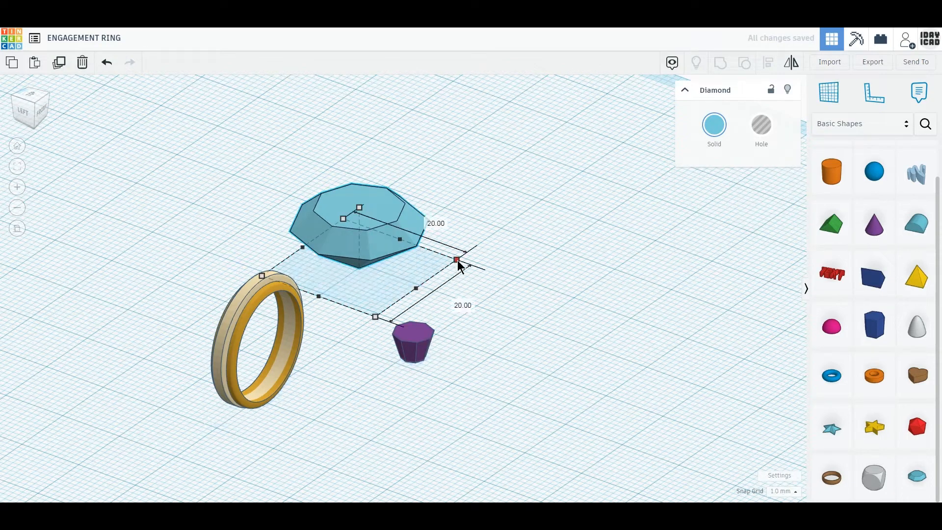
click(459, 304)
text(6)
key(Return)
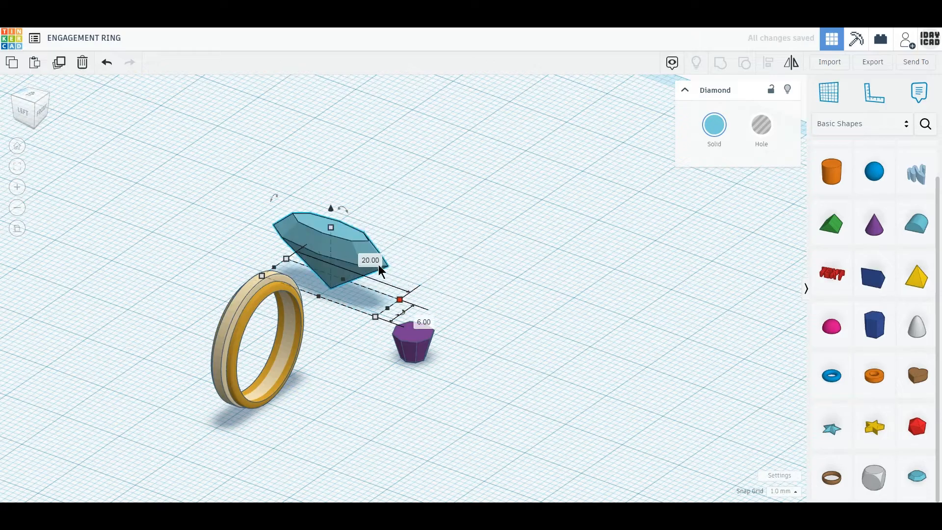
click(375, 261)
text(6)
key(Return)
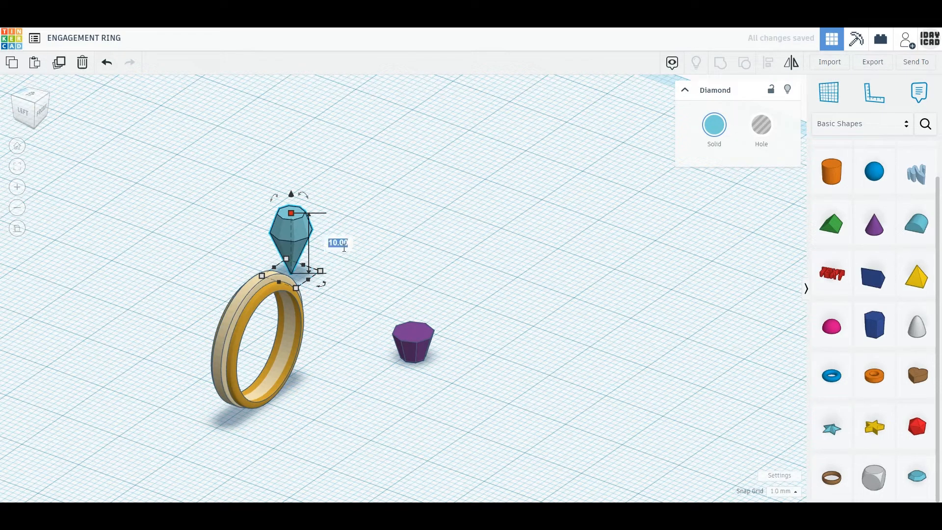
text(4)
key(Return)
Recolour the diamond white and the small cone dark golden yellow.
click(714, 125)
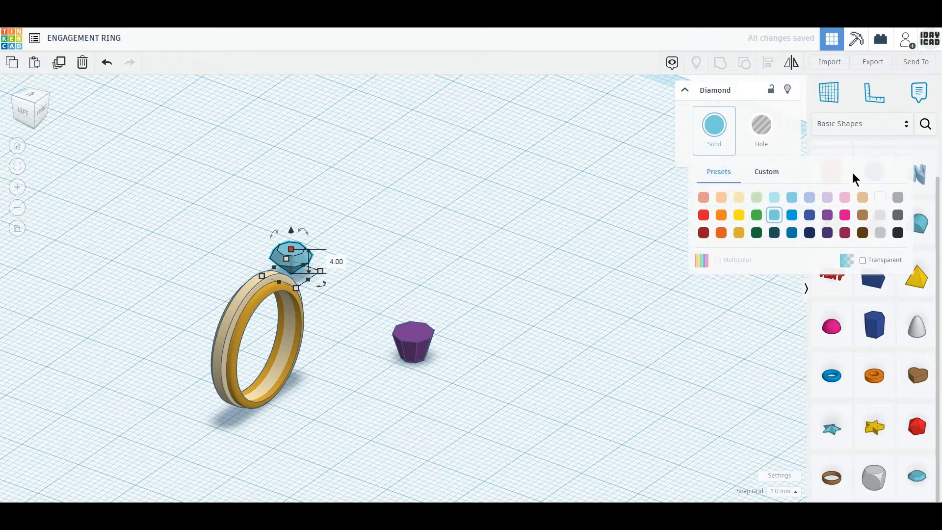
click(878, 199)
click(431, 339)
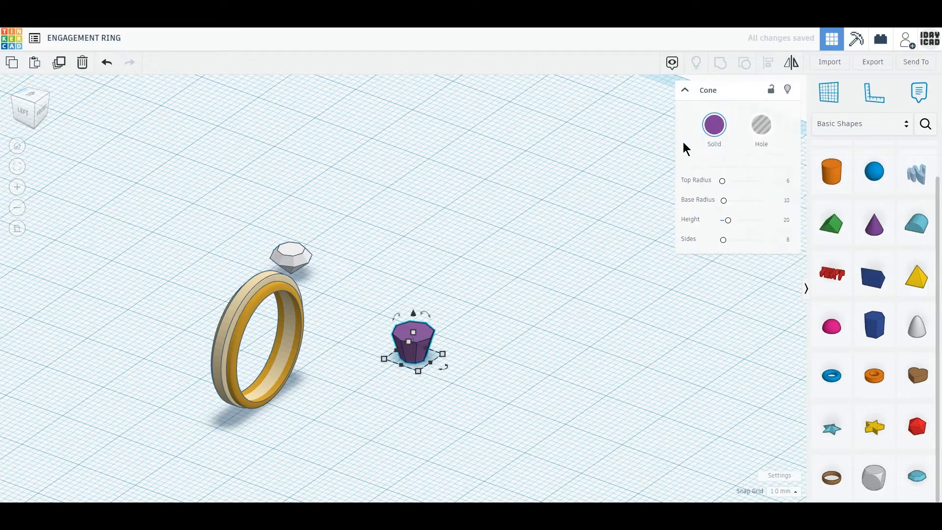
click(714, 125)
click(738, 233)
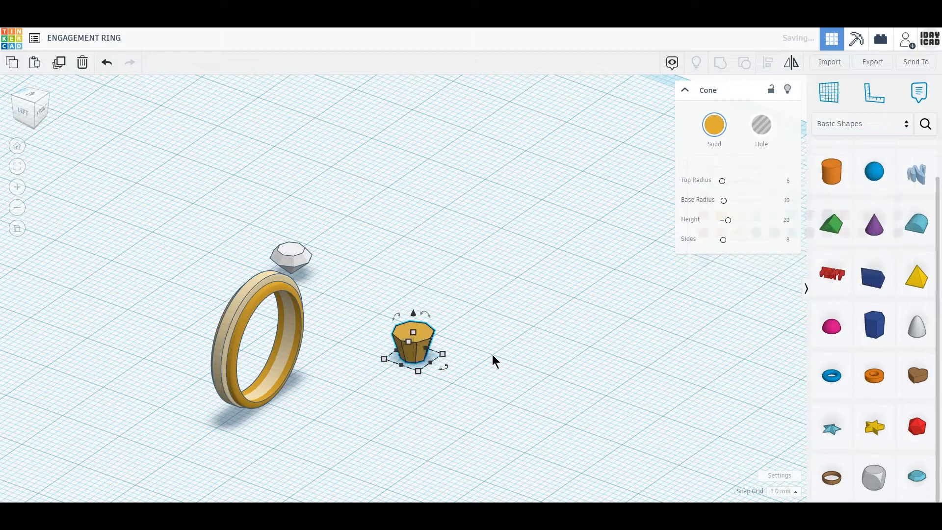
click(491, 365)
Move the diamond 29 mm and 3 mm along the workplane, away from the band and beyond the golden cone.
drag(508, 413, 240, 249)
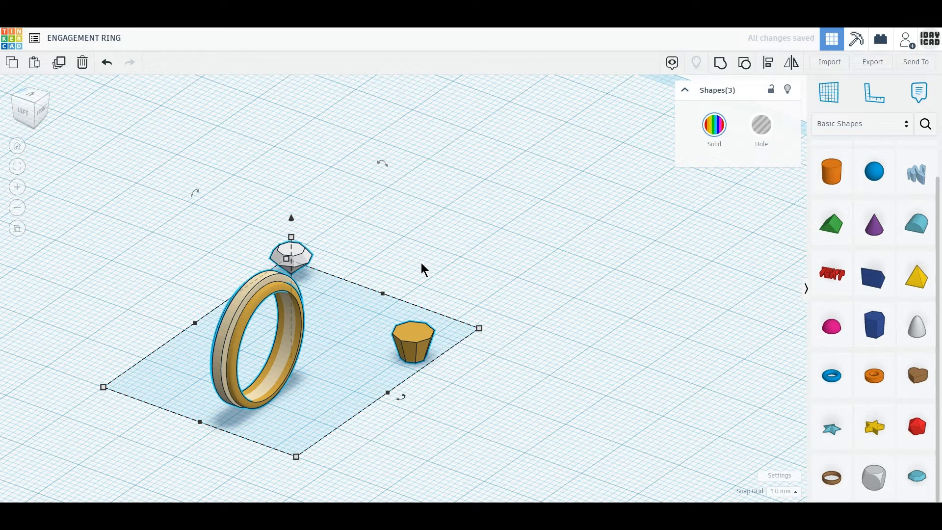
click(460, 351)
drag(303, 265, 468, 313)
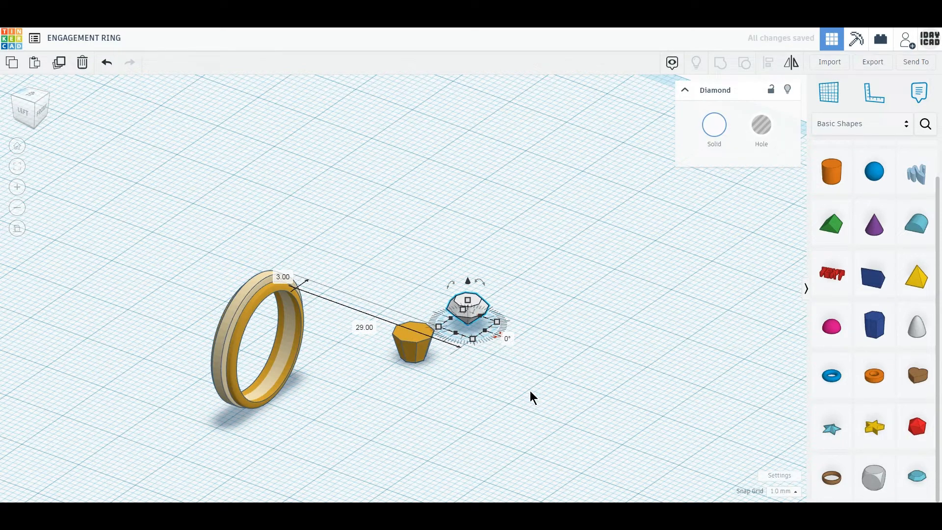
Centre the band, golden cone and diamond on one another along both horizontal directions.
drag(531, 393, 179, 232)
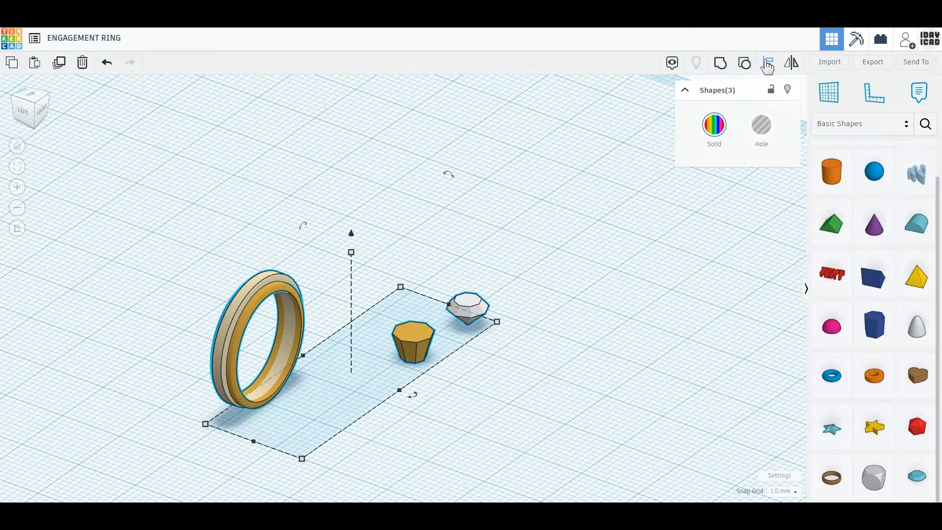
click(768, 63)
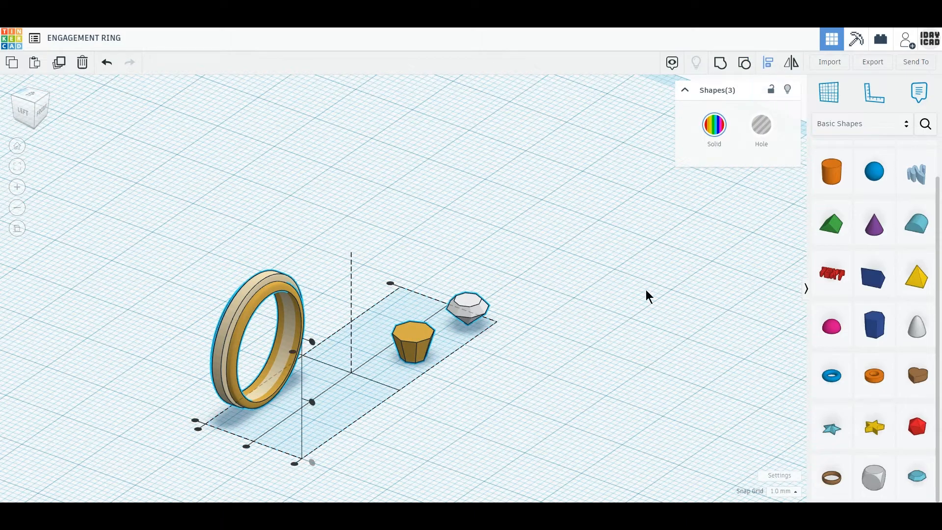
click(247, 446)
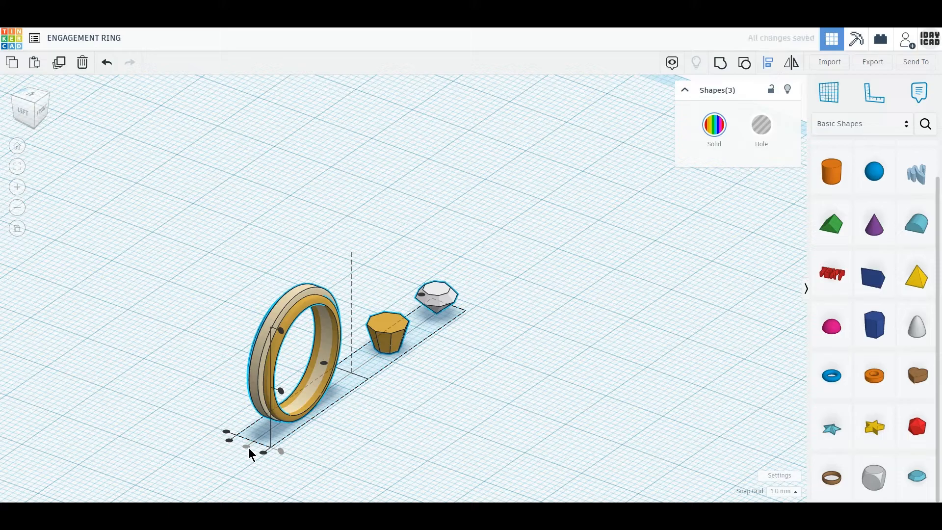
click(327, 370)
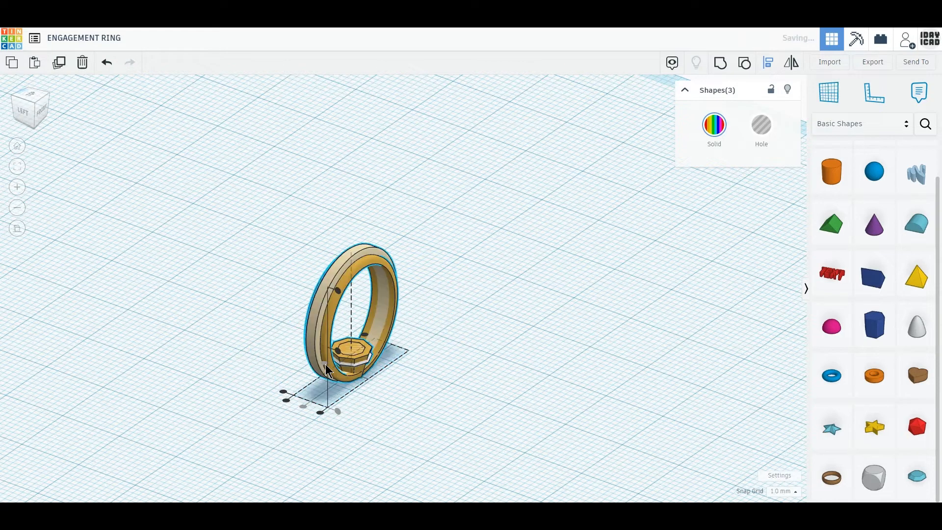
click(415, 399)
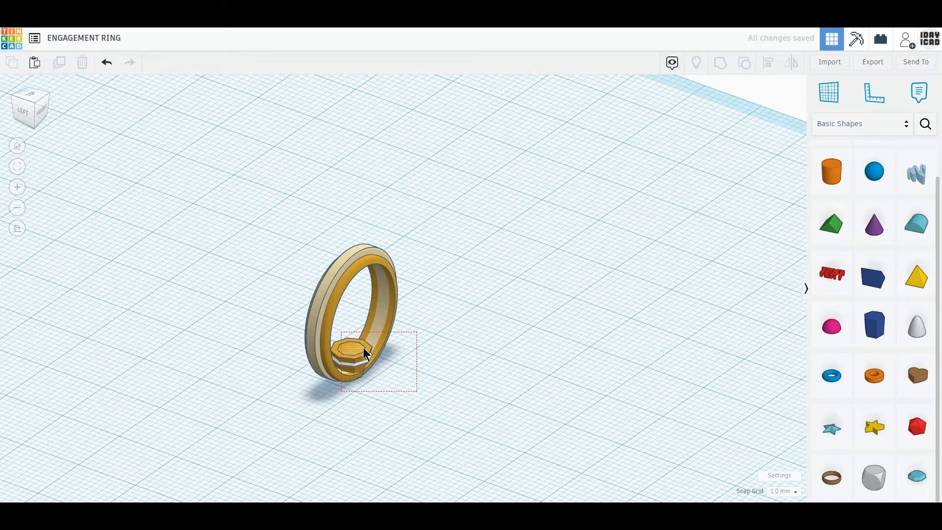
Raise the golden cone 18 mm so it sits on the crown of the band.
click(381, 357)
drag(383, 325, 431, 318)
scroll(395, 388, up, 6)
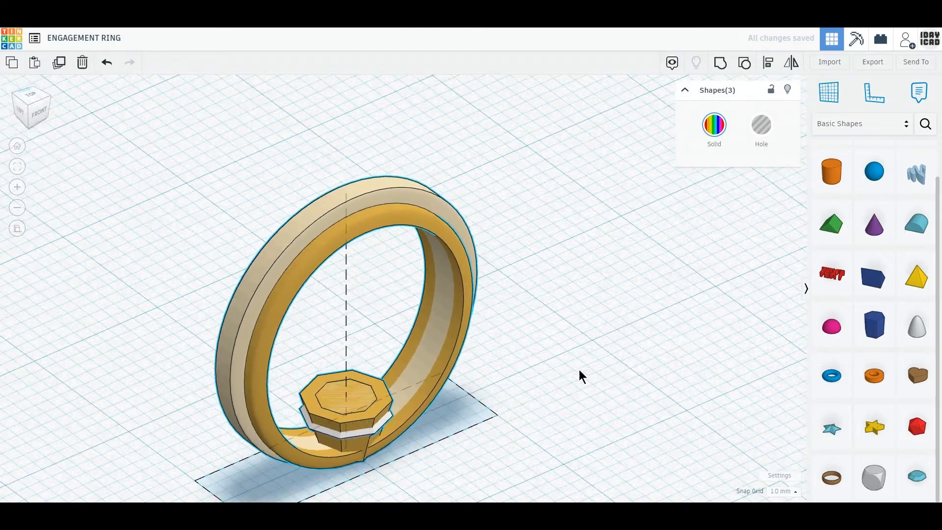
click(518, 360)
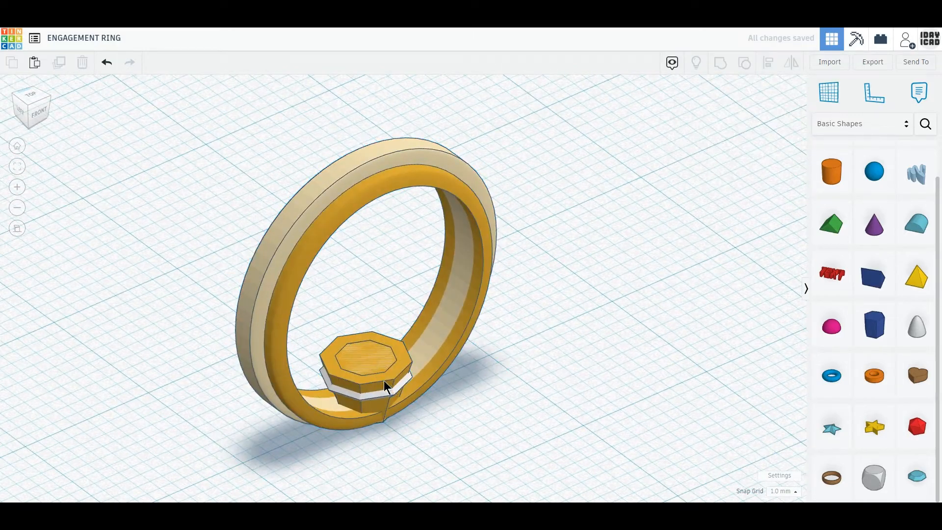
click(385, 387)
drag(369, 339, 388, 115)
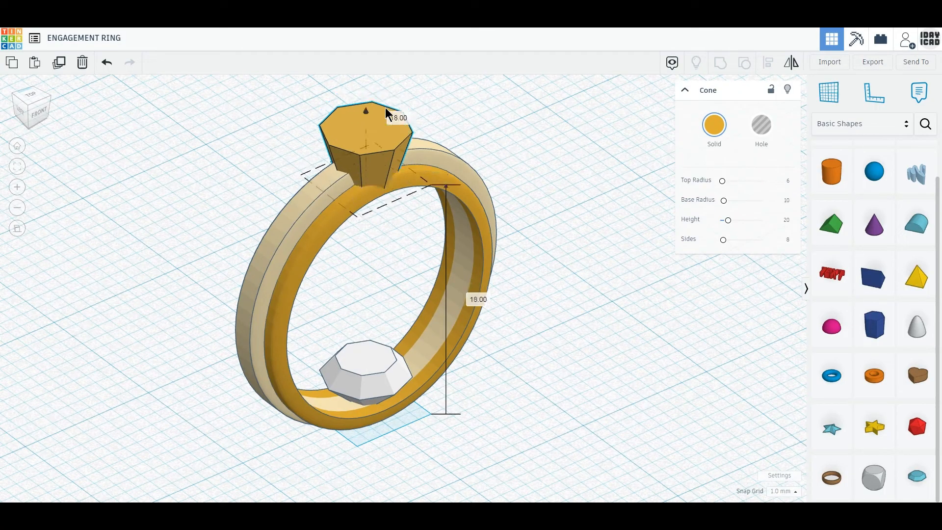
Raise the diamond from the bottom of the band up into the golden cone setting.
click(370, 386)
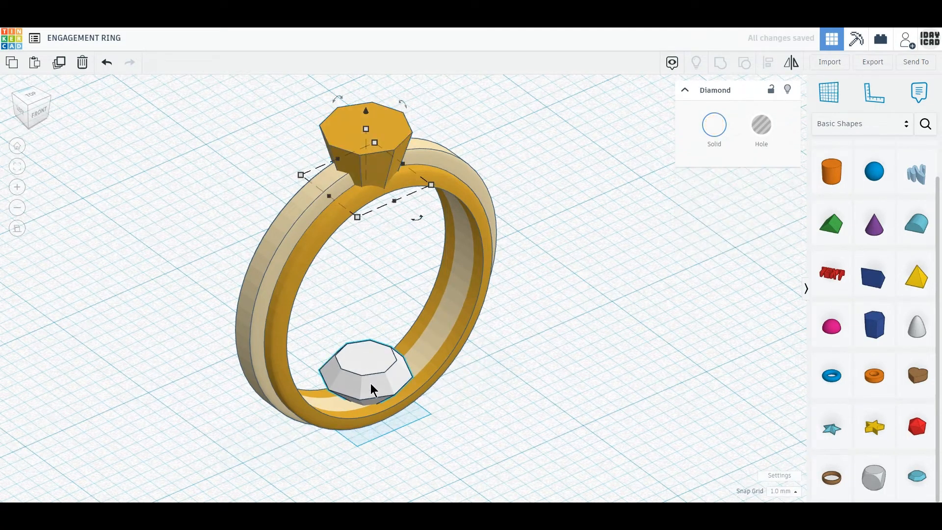
scroll(358, 295, down, 2)
middle_drag(364, 292, 374, 327)
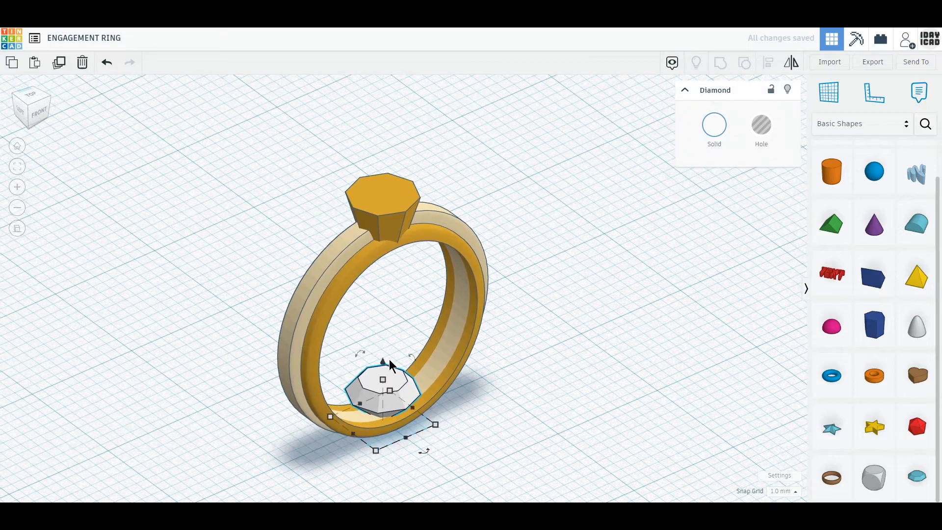
drag(384, 365, 406, 167)
Reduce the golden cone's height so that the diamond protrudes above its rim.
click(386, 223)
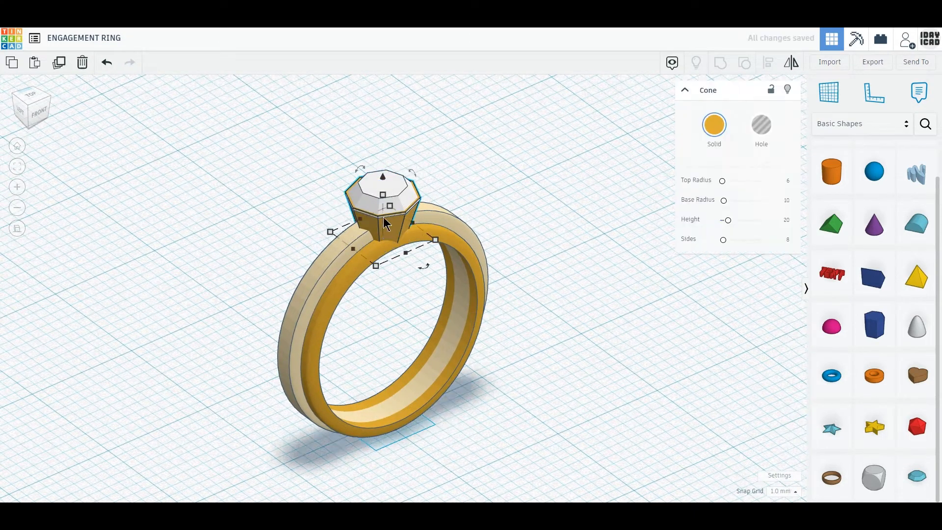
drag(384, 197, 399, 221)
click(554, 338)
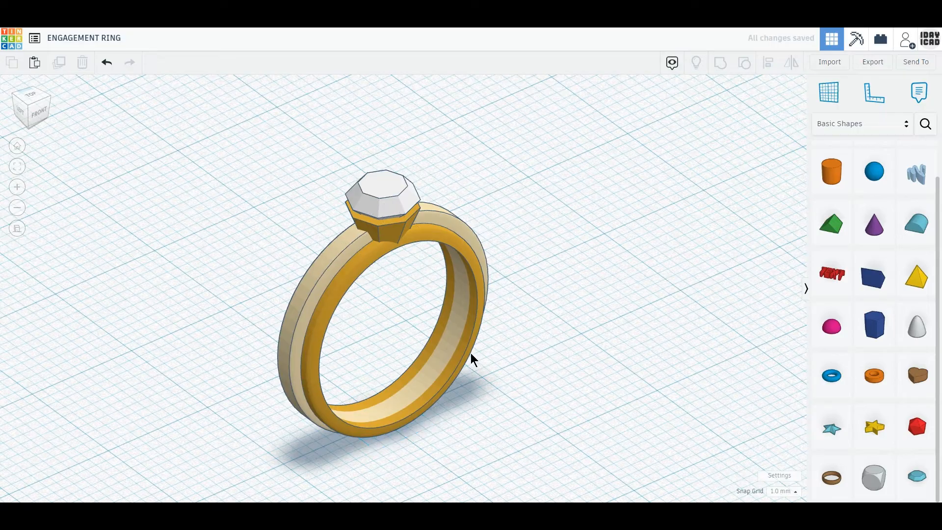
Examine from the front and from above how the diamond and its setting sit on the band.
right_drag(471, 353, 458, 319)
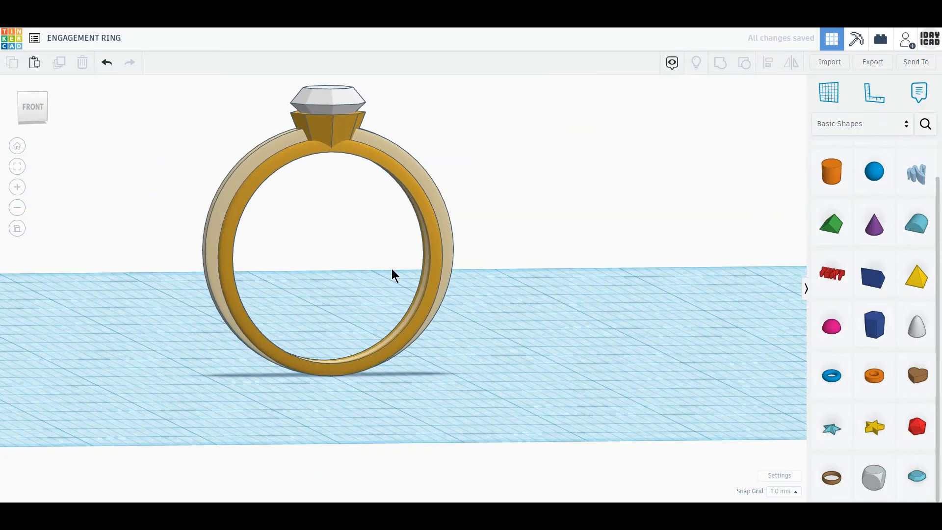
middle_drag(393, 274, 485, 370)
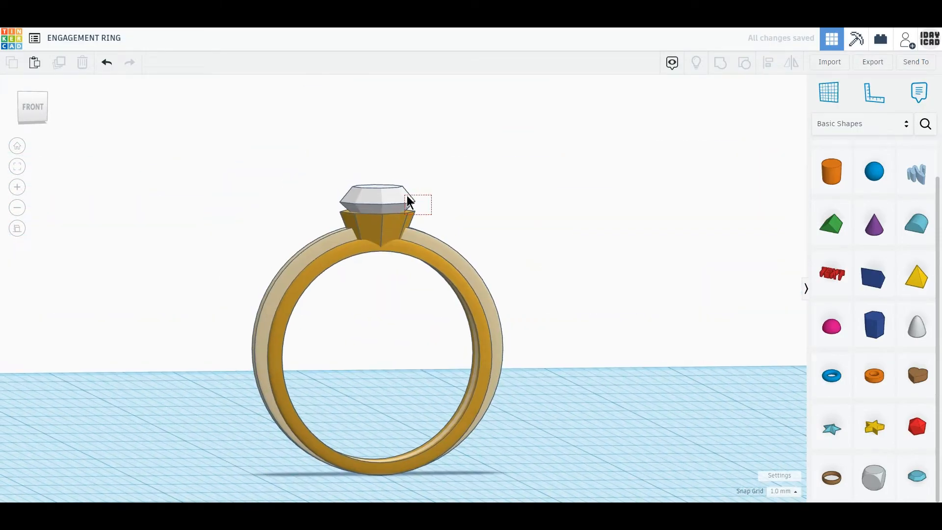
drag(410, 201, 406, 195)
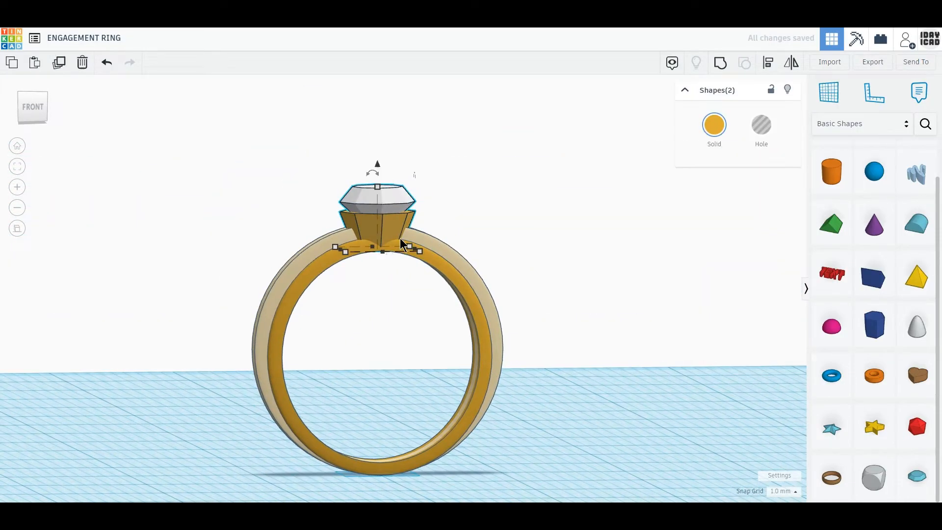
click(32, 99)
drag(364, 375, 392, 345)
click(469, 306)
right_drag(256, 386, 326, 366)
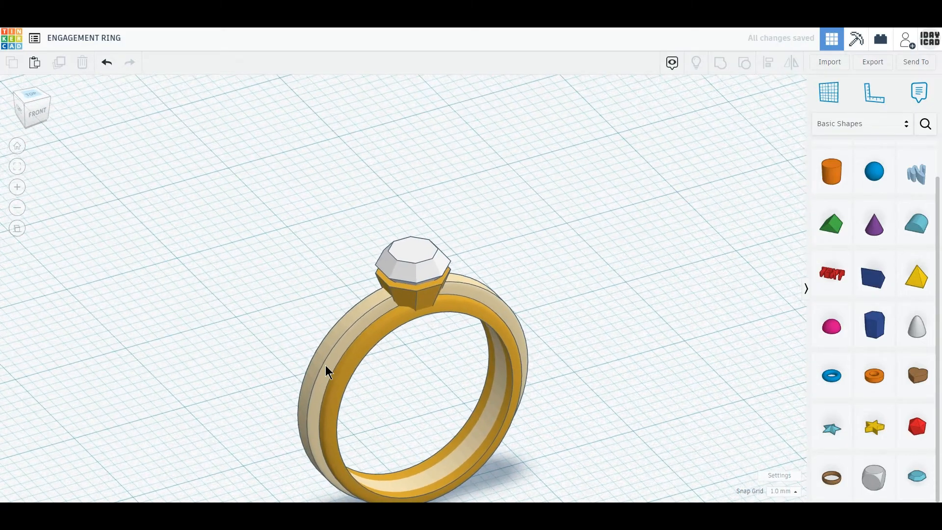
middle_drag(391, 418, 401, 374)
right_drag(402, 374, 343, 290)
Group the band, setting and diamond into one ring, preserving their individual colours.
drag(292, 174, 542, 401)
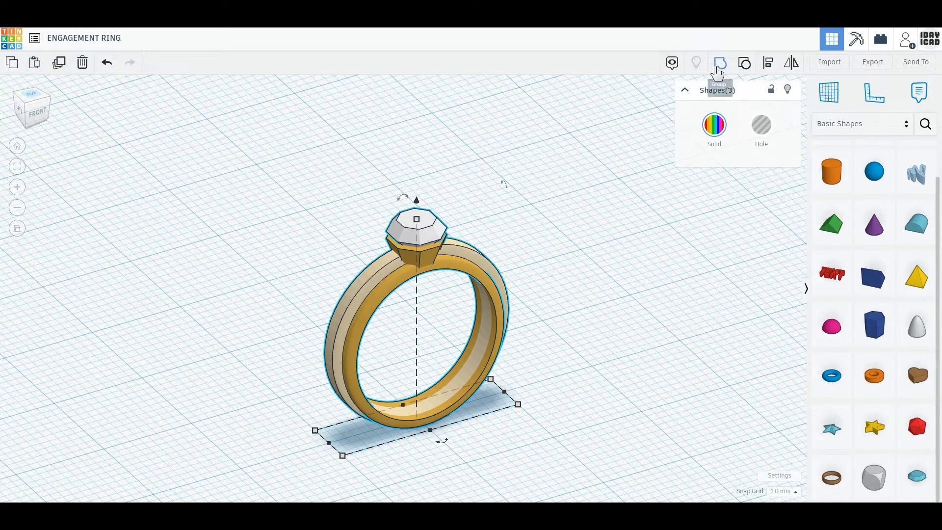
click(718, 64)
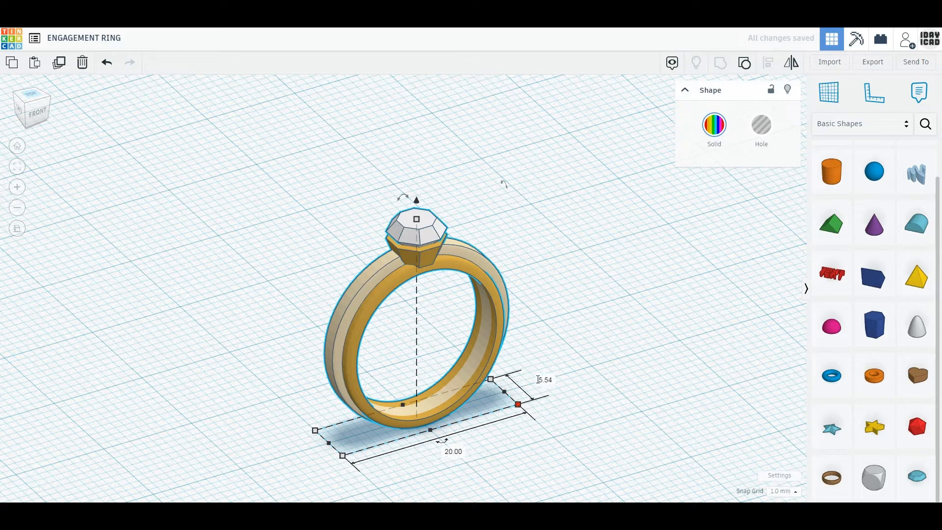
Try a depth of 5 mm for the grouped ring, and undo the resize.
text(5)
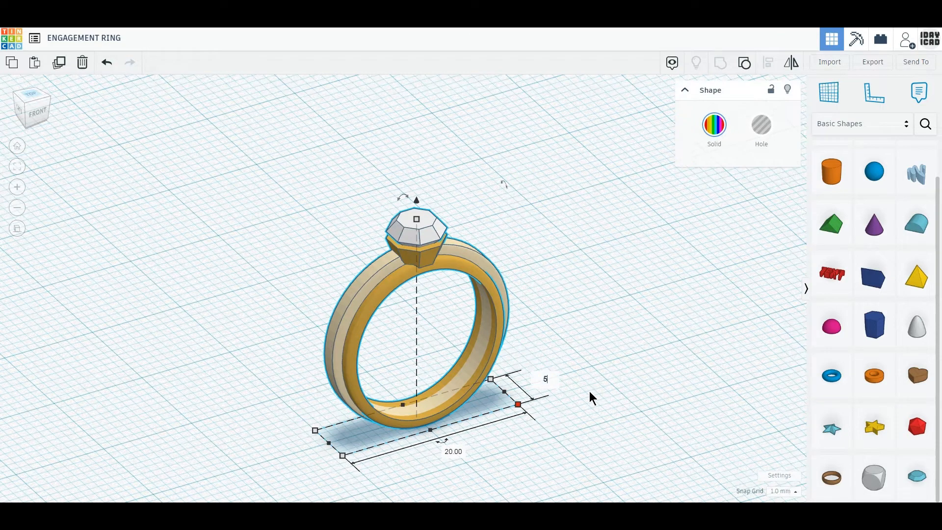
key(Return)
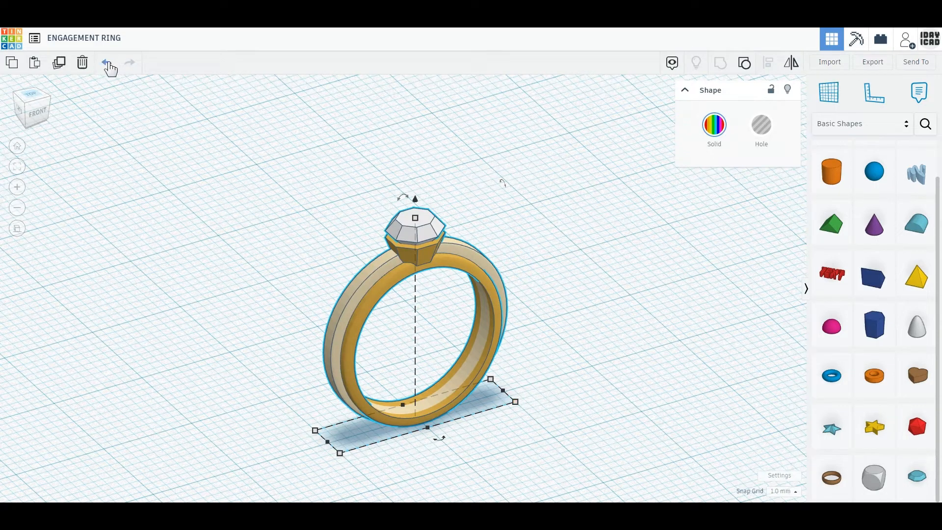
click(107, 64)
click(301, 273)
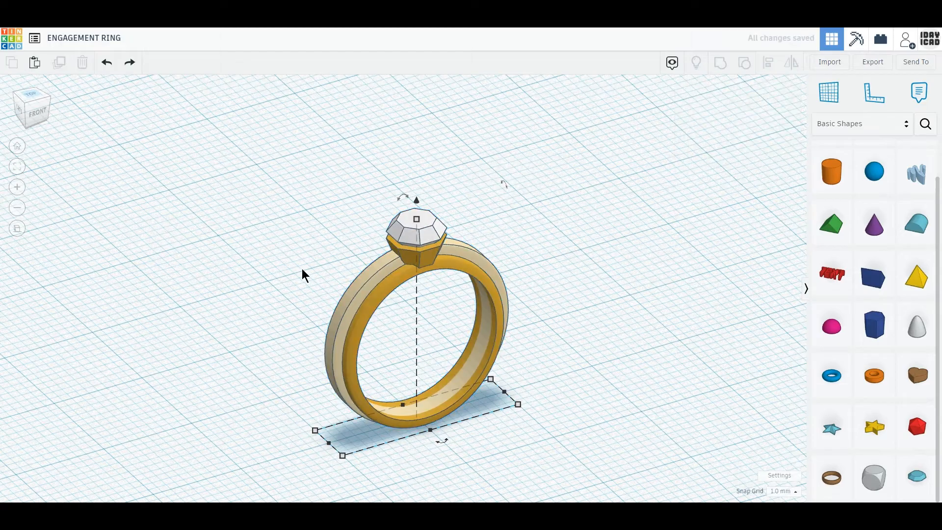
Place a solid red box on the workplane beside the ring.
scroll(304, 275, down, 4)
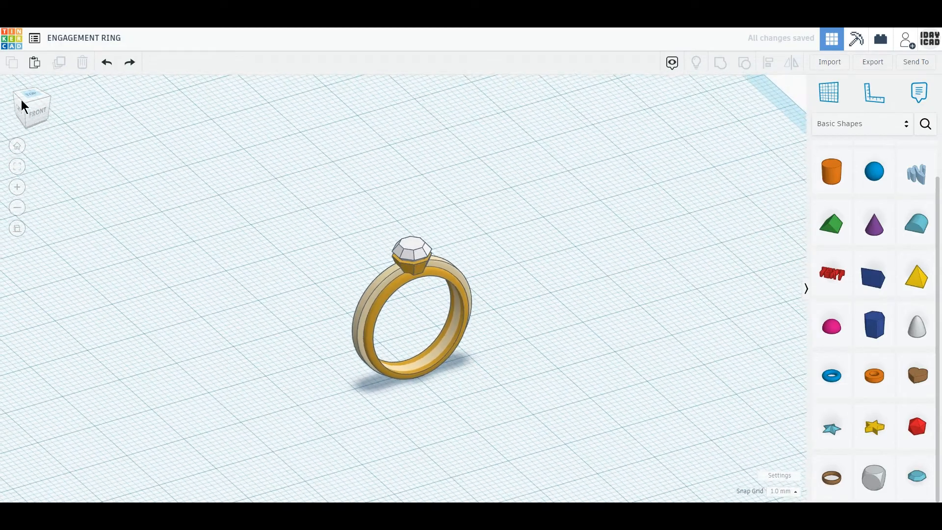
click(36, 100)
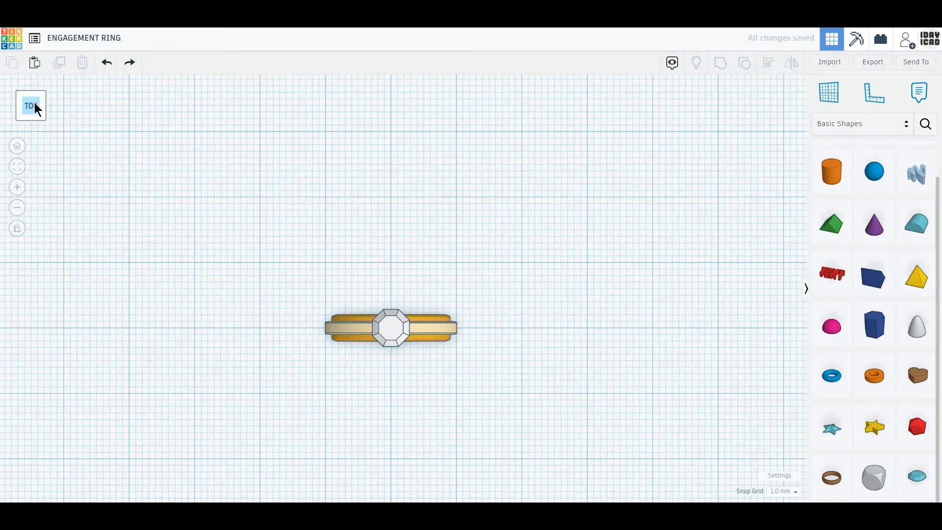
click(34, 123)
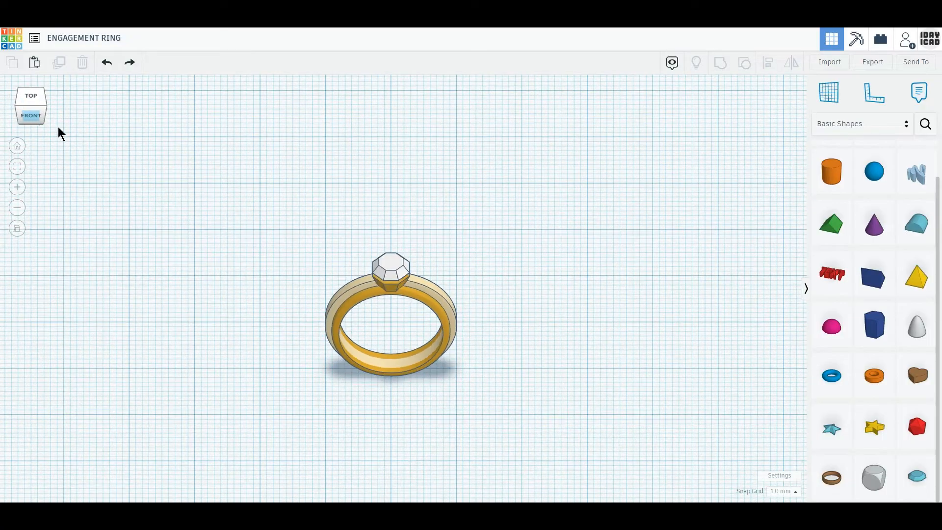
scroll(852, 269, up, 1)
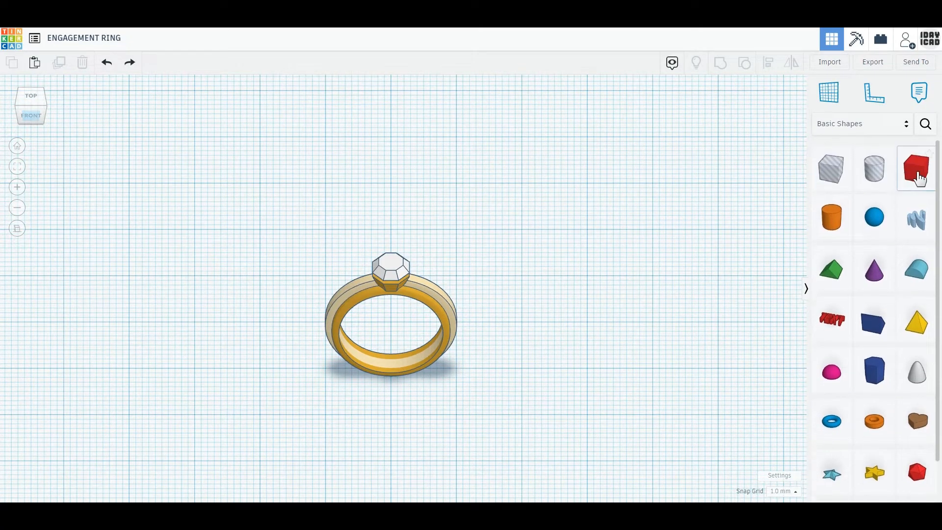
drag(831, 165, 605, 284)
click(602, 278)
scroll(602, 278, down, 2)
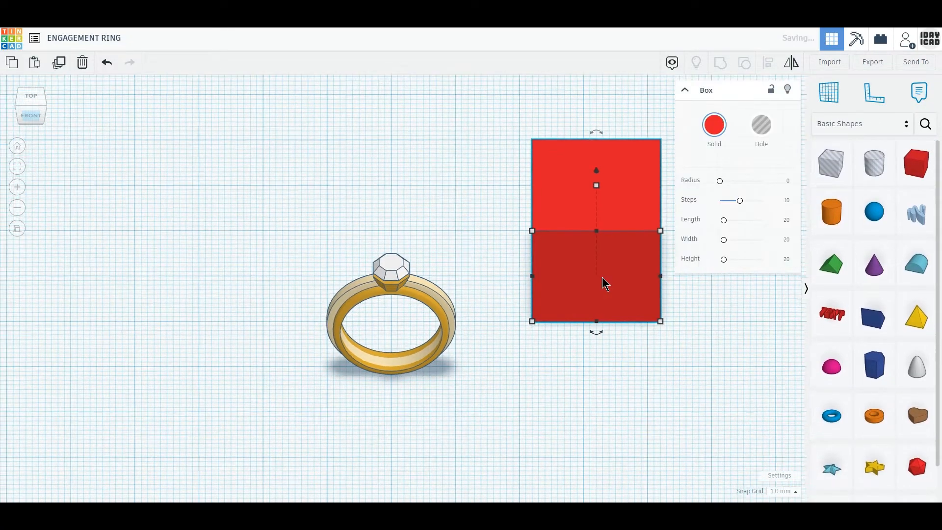
middle_drag(767, 352, 663, 395)
right_drag(662, 410, 583, 390)
Set the red box's footprint to 40 mm by 40 mm.
mouse_move(540, 403)
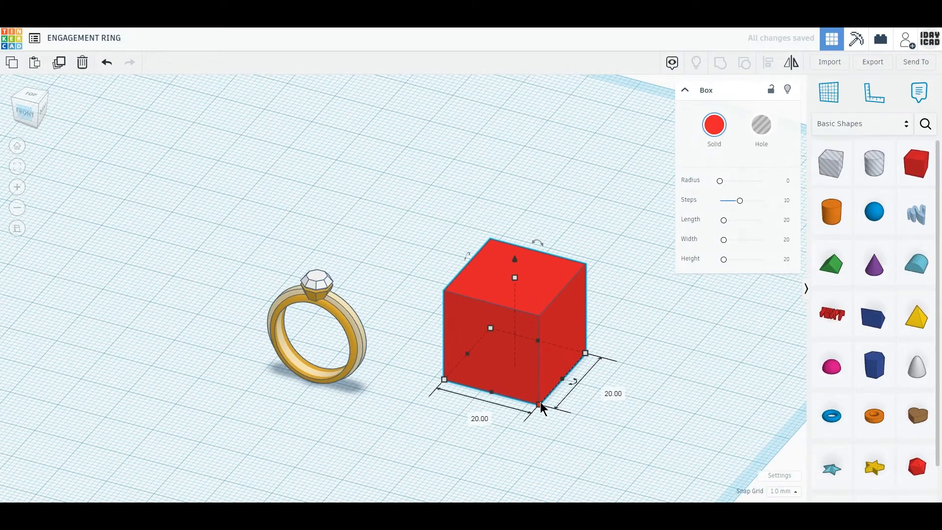
click(471, 418)
text(40)
key(Return)
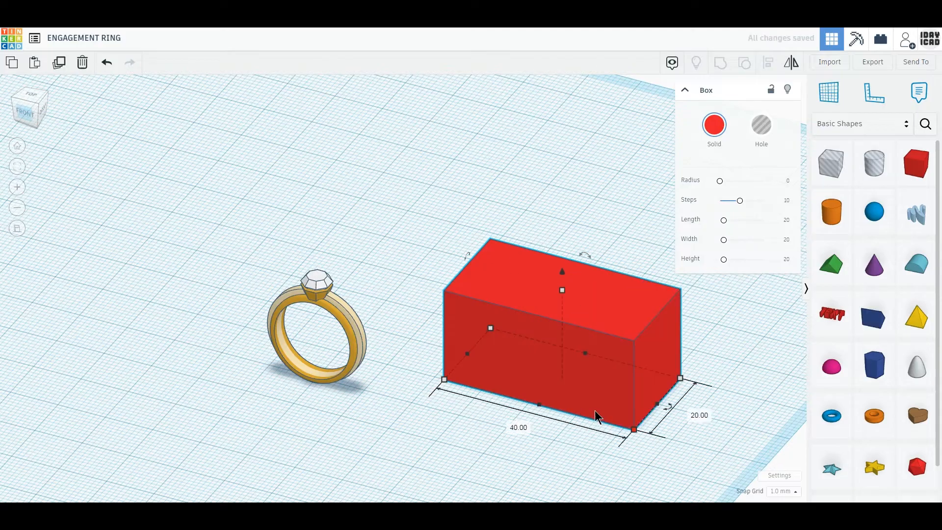
click(703, 416)
text(40)
key(Return)
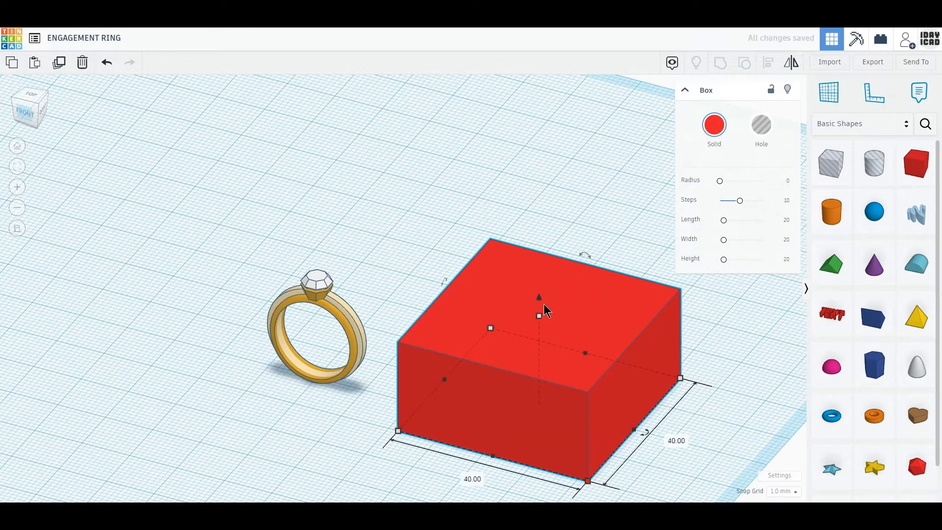
Set the red box's height to 40 mm and round its edges with radius 2 and 20 steps.
mouse_move(539, 316)
click(584, 360)
text(40)
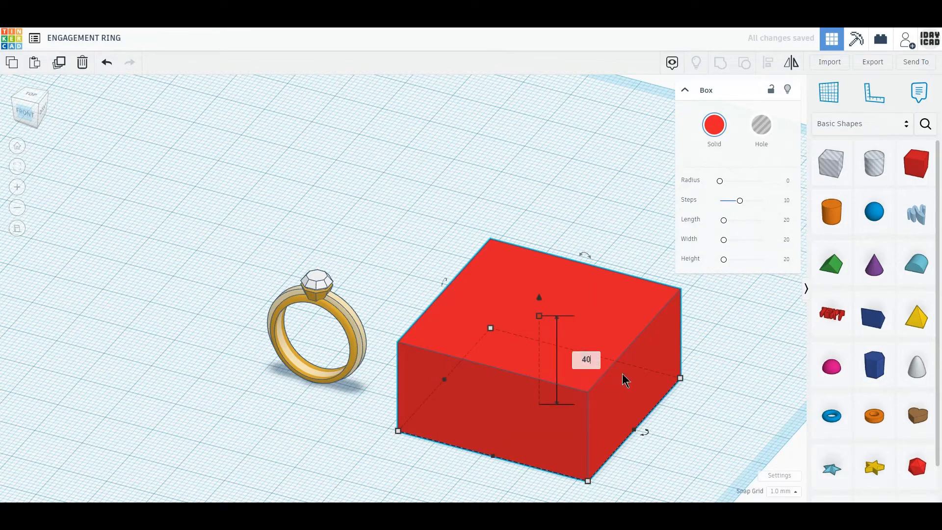
key(Return)
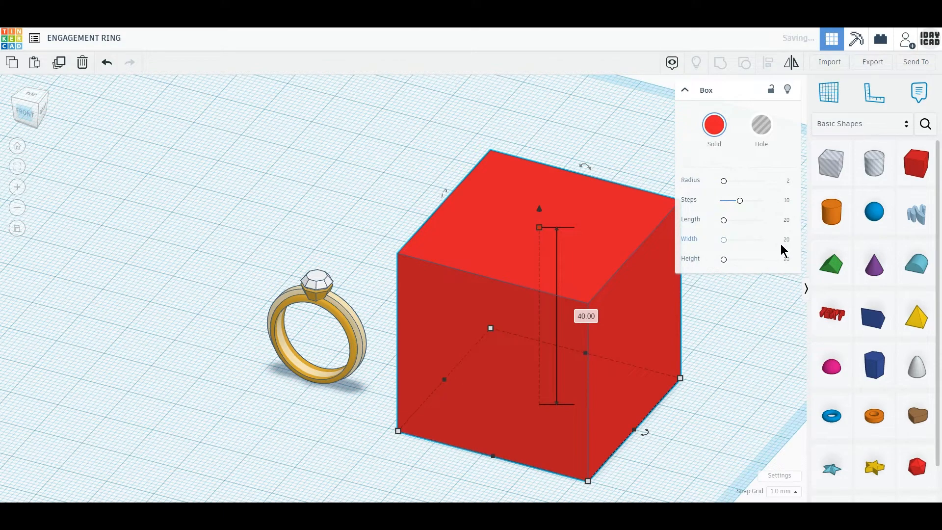
drag(739, 201, 761, 201)
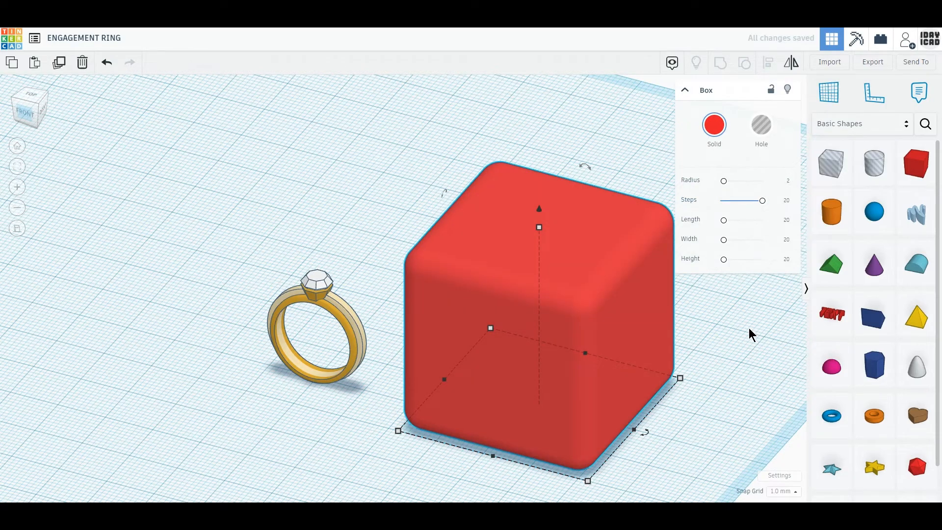
Move the ring farther away from the red box and select the box.
scroll(391, 362, down, 2)
drag(369, 347, 209, 300)
click(505, 328)
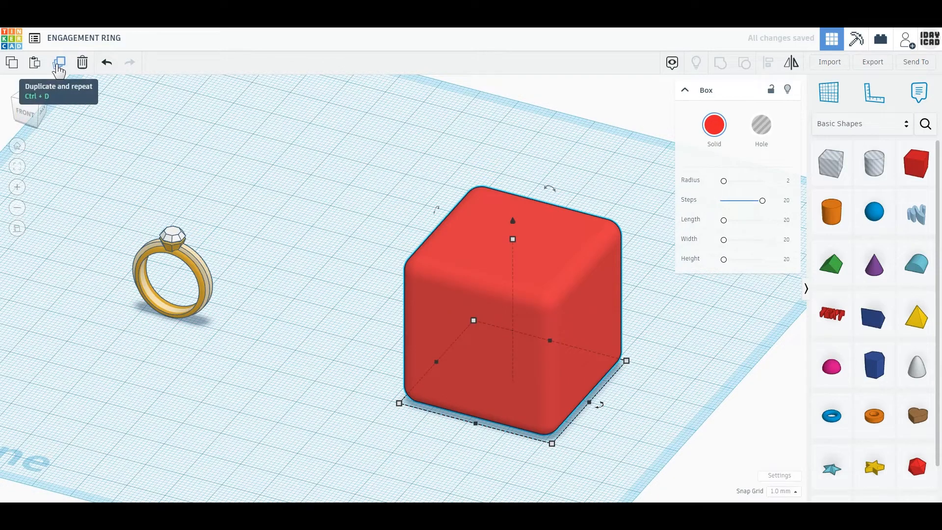
Duplicate the red box, move the copy between the ring and the original, and turn the copy into a hole.
click(58, 64)
drag(584, 322, 387, 267)
click(763, 135)
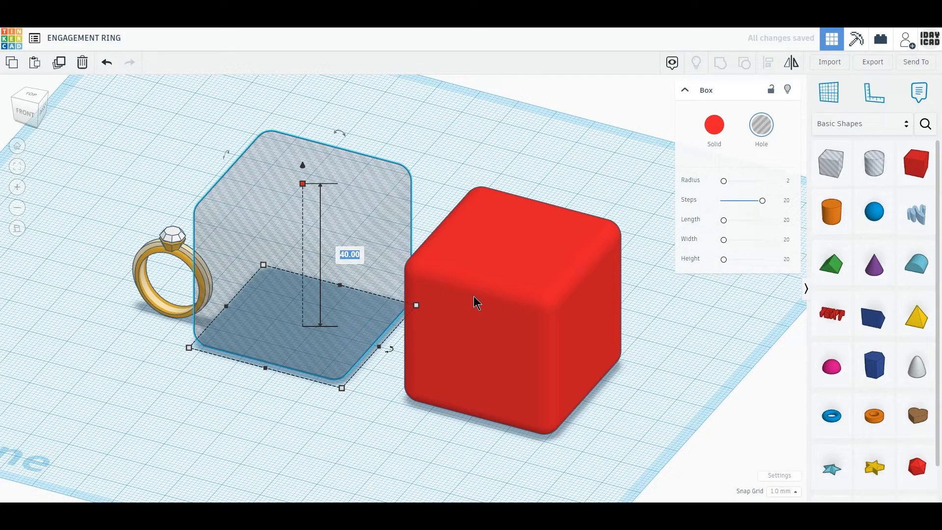
Resize the hole copy to 34 mm in height, length and width.
text(36)
key(Return)
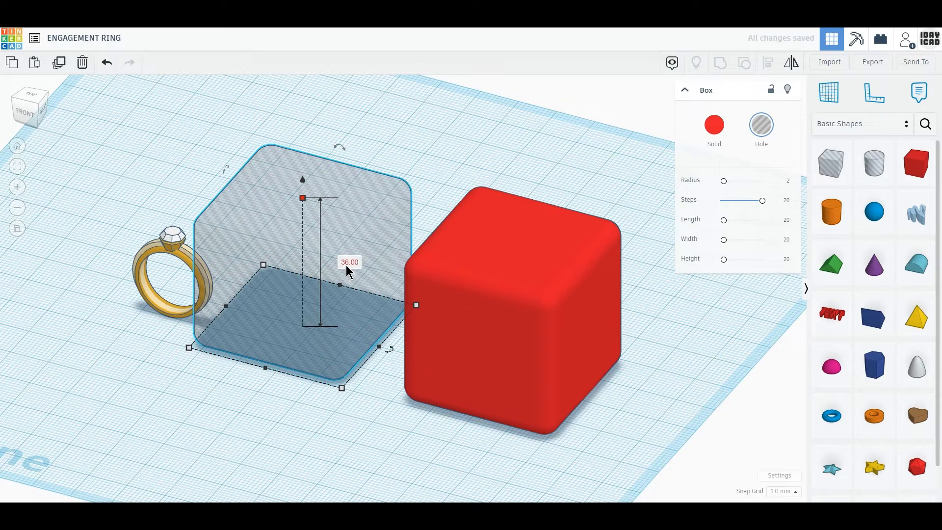
click(348, 265)
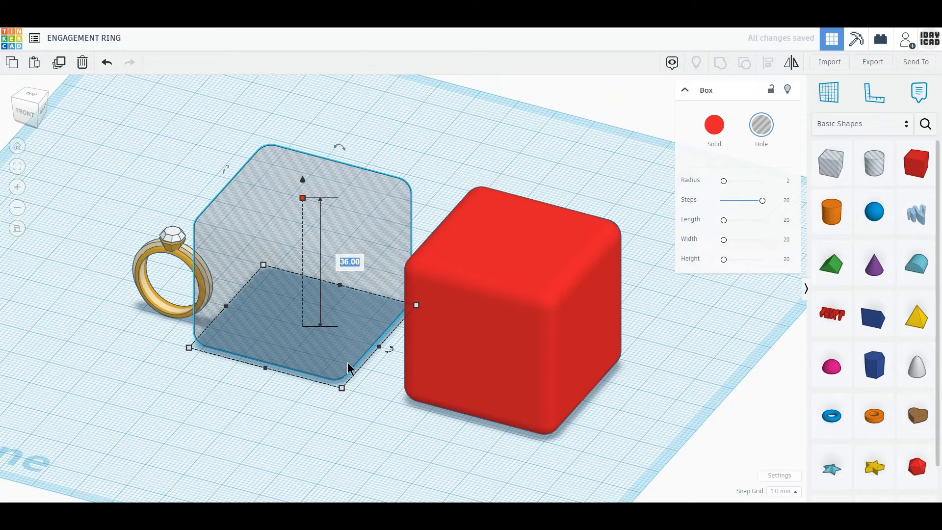
key(Return)
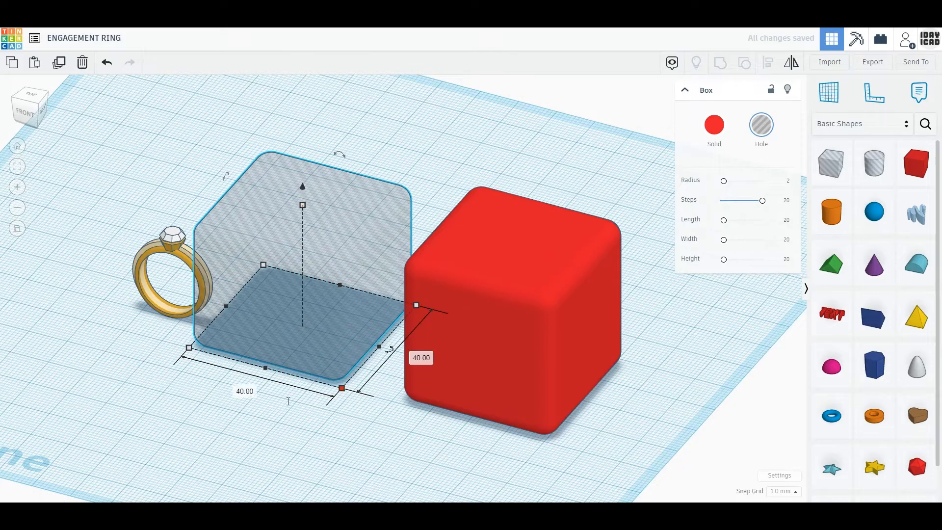
key(Tab)
text(34)
key(Return)
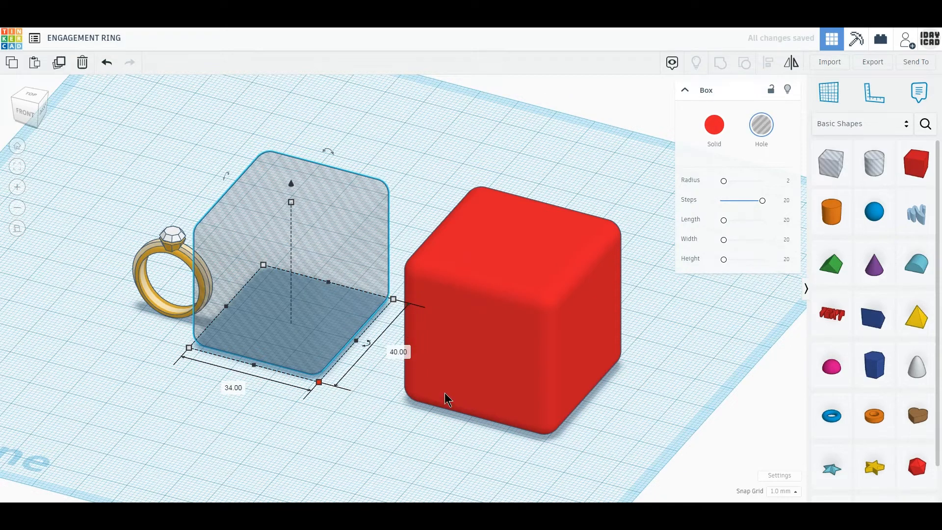
key(Tab)
text(34)
key(Return)
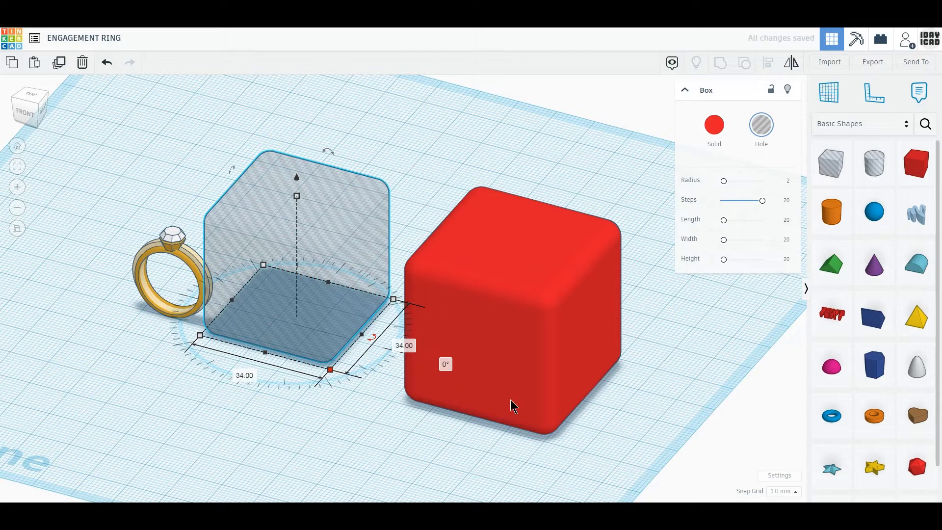
Center the hole box inside the red box on all three axes and group them to hollow it out.
drag(587, 455, 299, 219)
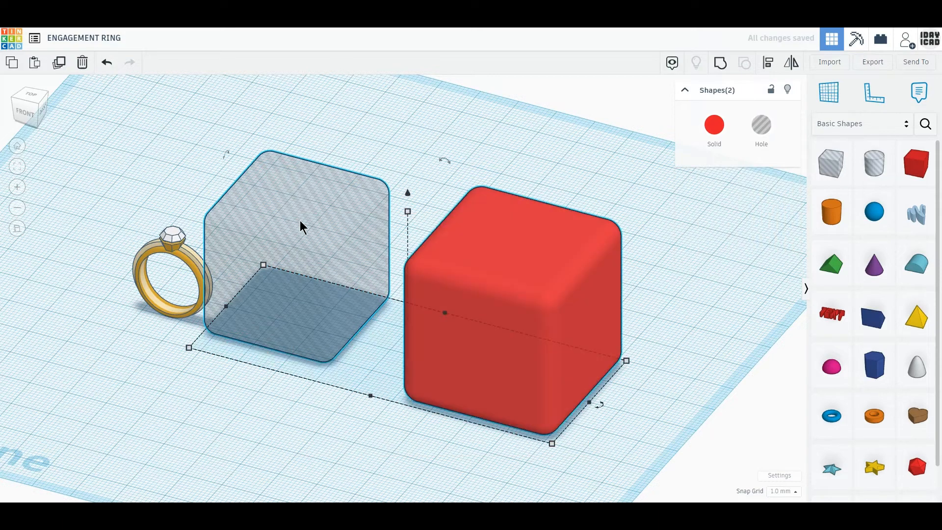
click(769, 63)
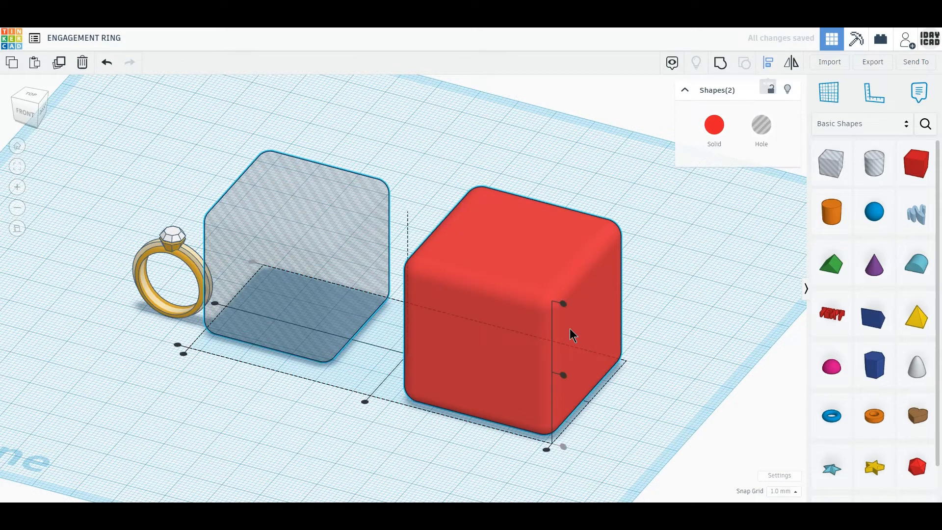
click(365, 402)
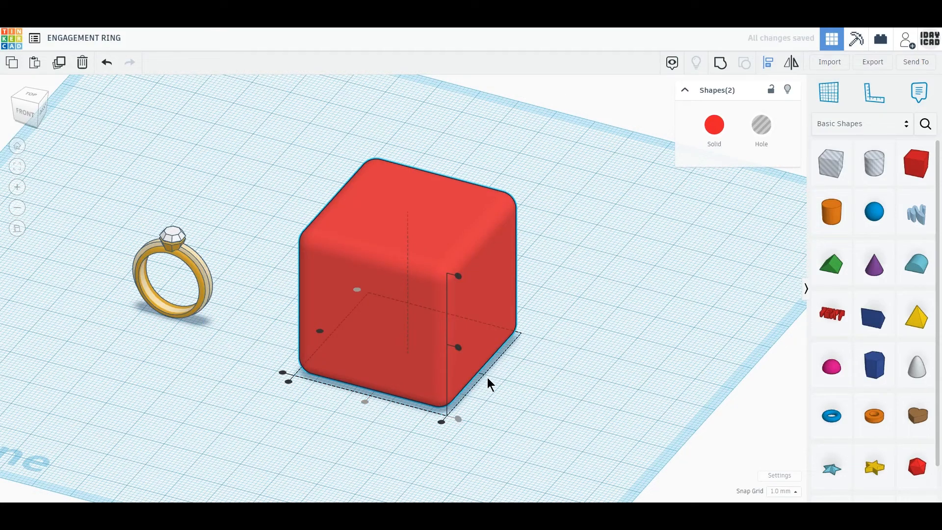
click(459, 349)
click(320, 332)
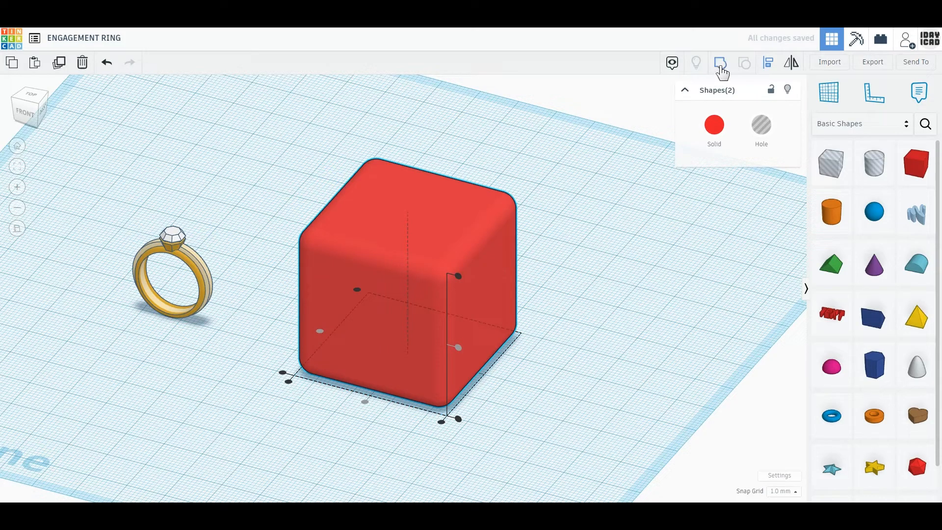
click(721, 73)
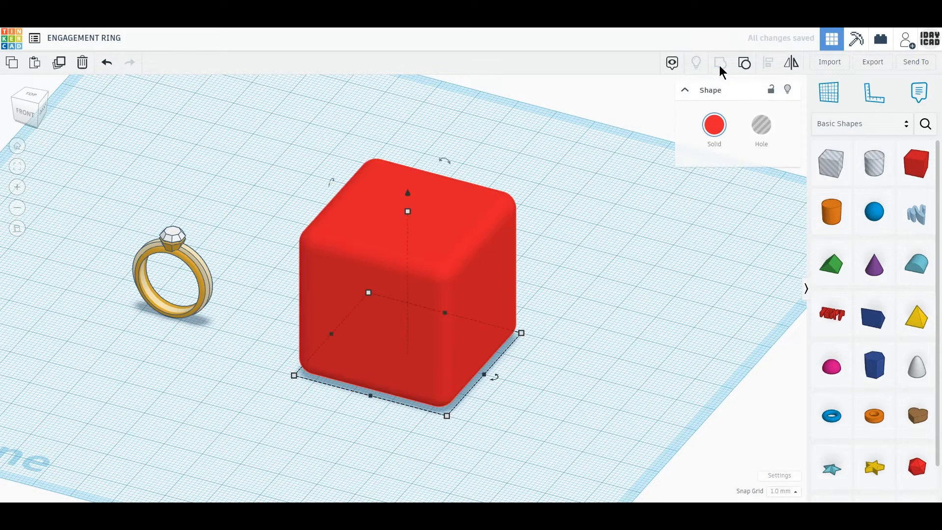
Recolor the hollowed box dark gray and deselect it.
click(714, 125)
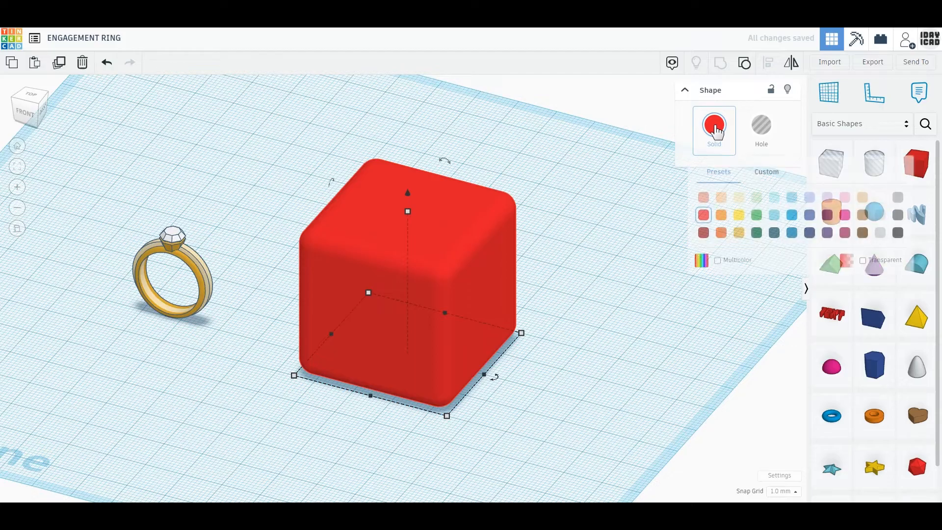
click(898, 216)
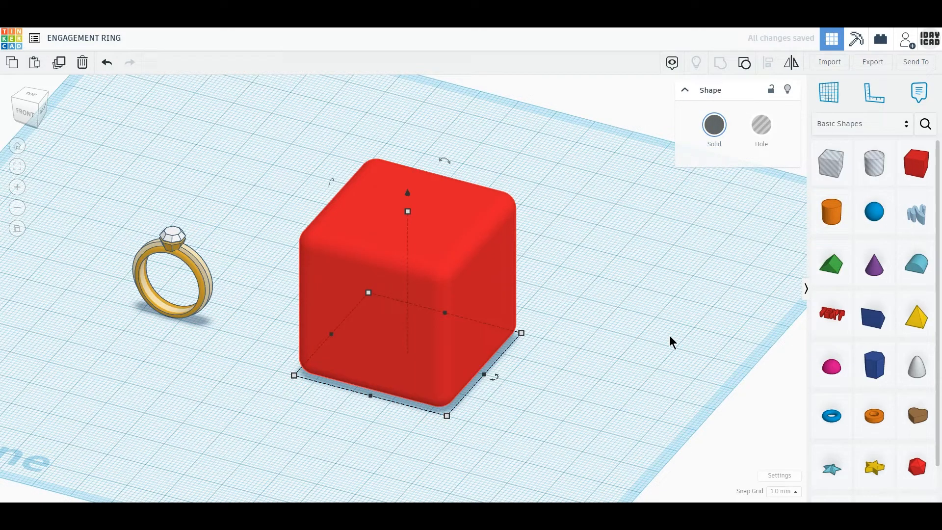
click(620, 372)
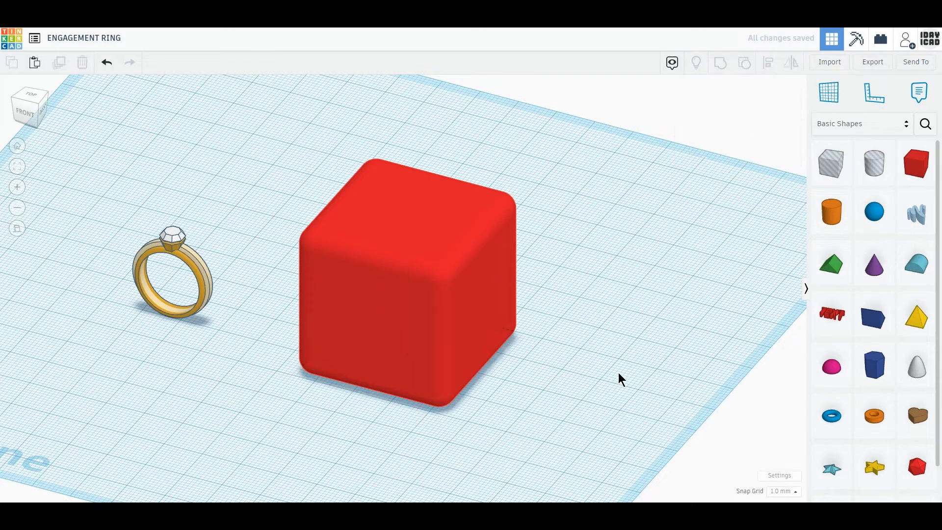
Place a hole box beside the gray box, set its footprint to 50 mm by 50 mm and move it closer.
mouse_move(620, 378)
right_down()
mouse_move(584, 382)
mouse_move(619, 366)
right_up()
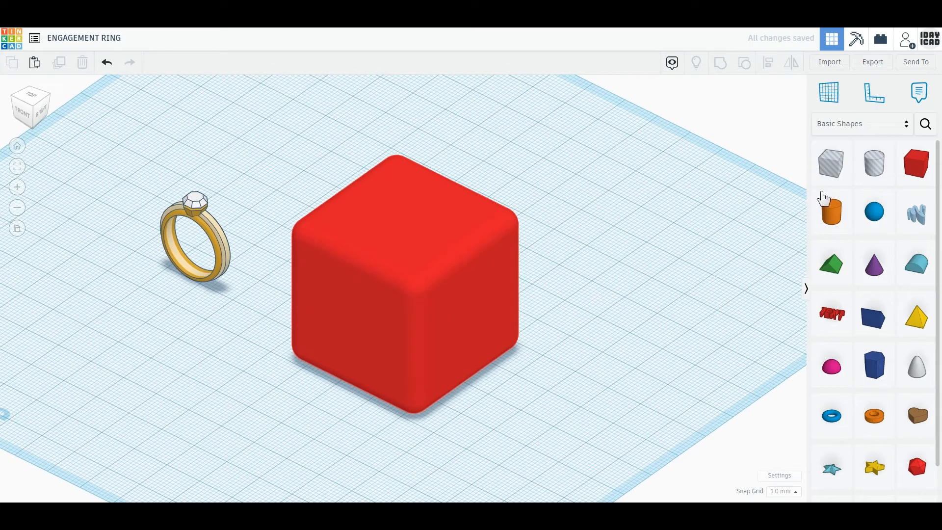
drag(830, 164, 650, 275)
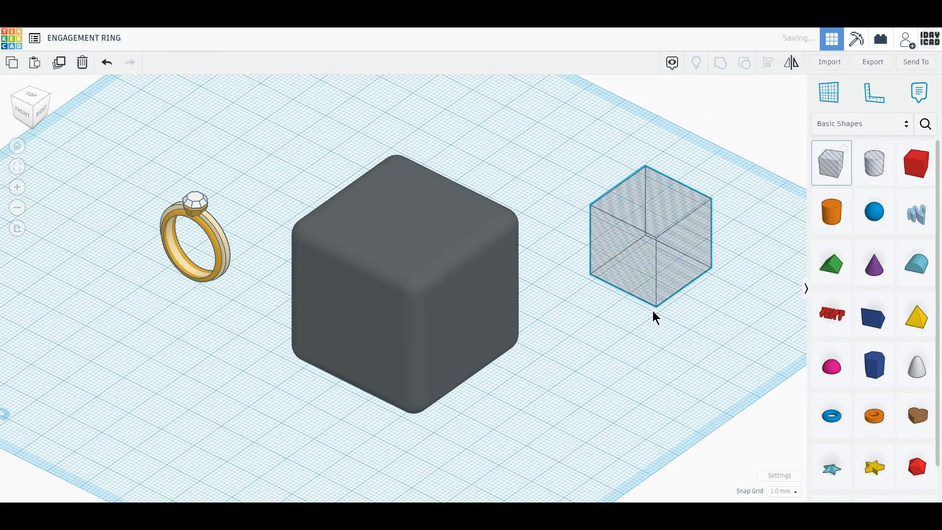
drag(655, 318, 655, 312)
mouse_move(655, 306)
click(593, 311)
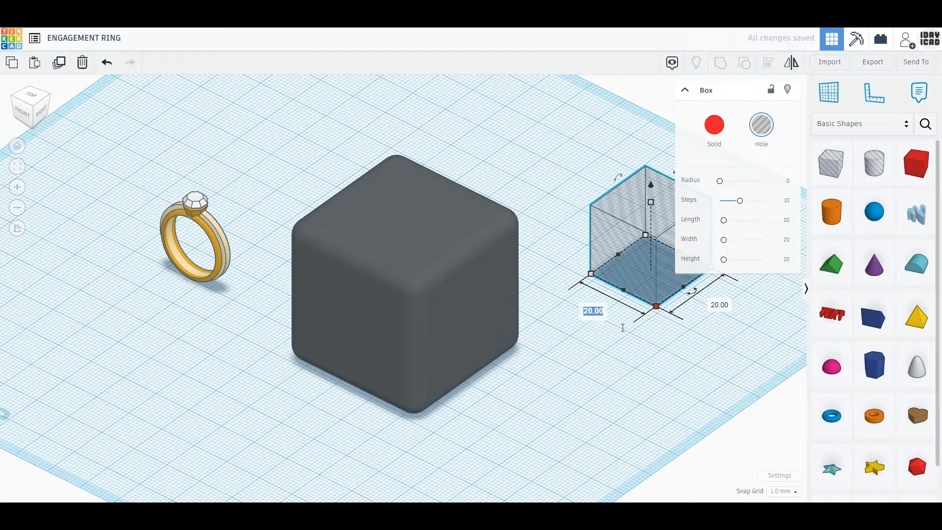
text(50)
key(Return)
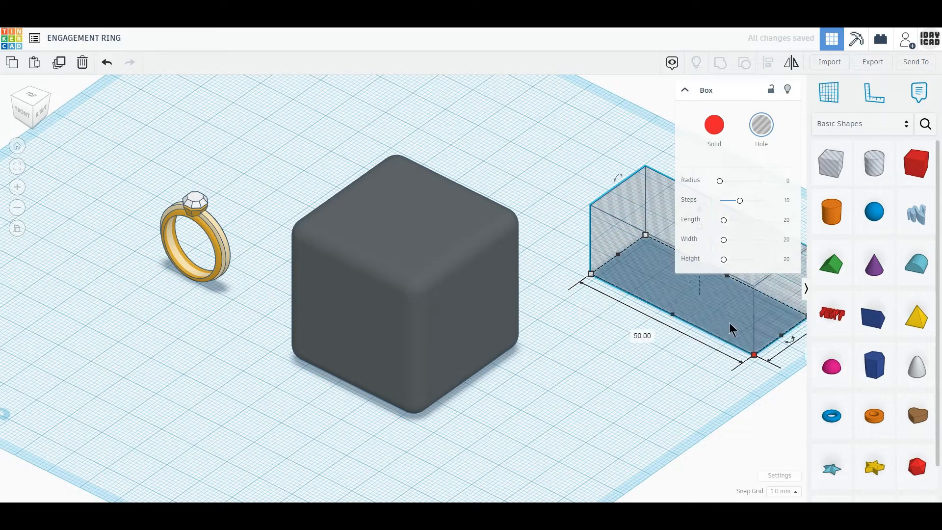
drag(731, 328, 695, 337)
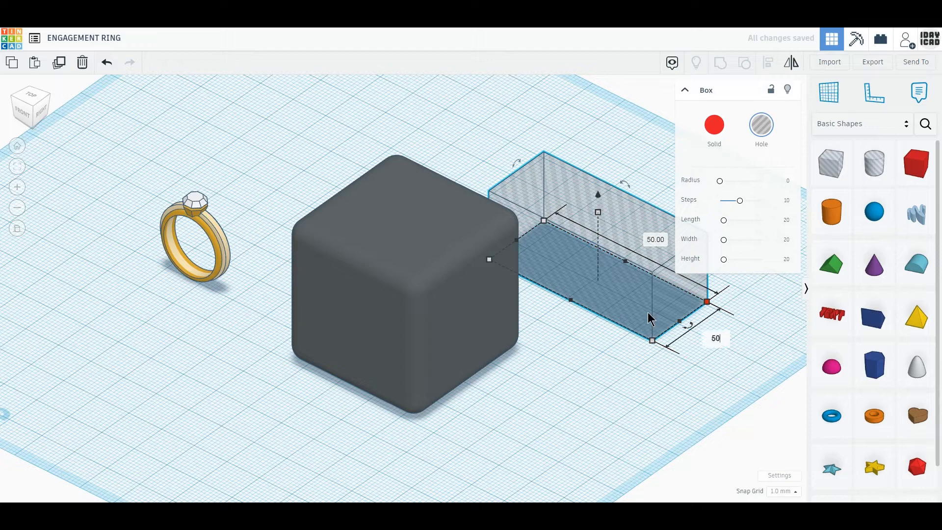
key(Return)
drag(624, 216, 557, 284)
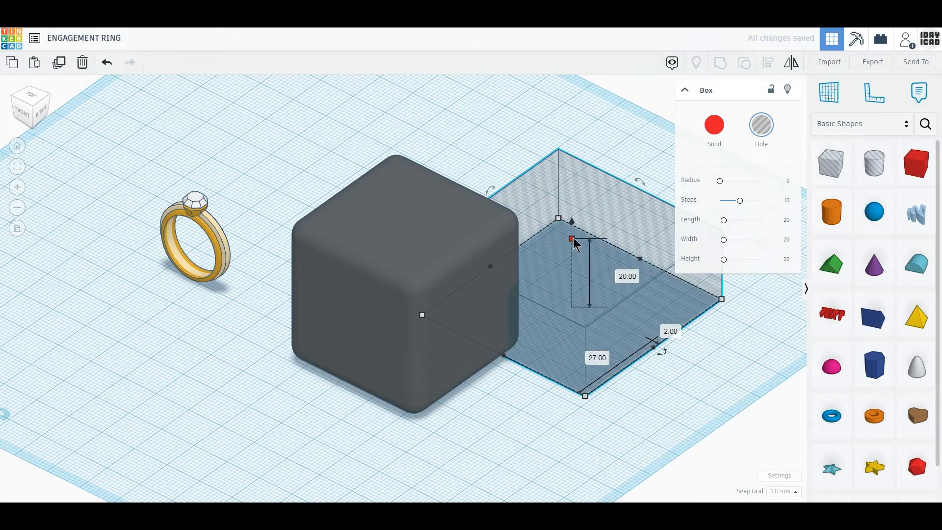
Set the hole box's height to 25 mm and raise it 20 mm above the workplane.
click(626, 276)
text(25)
key(Return)
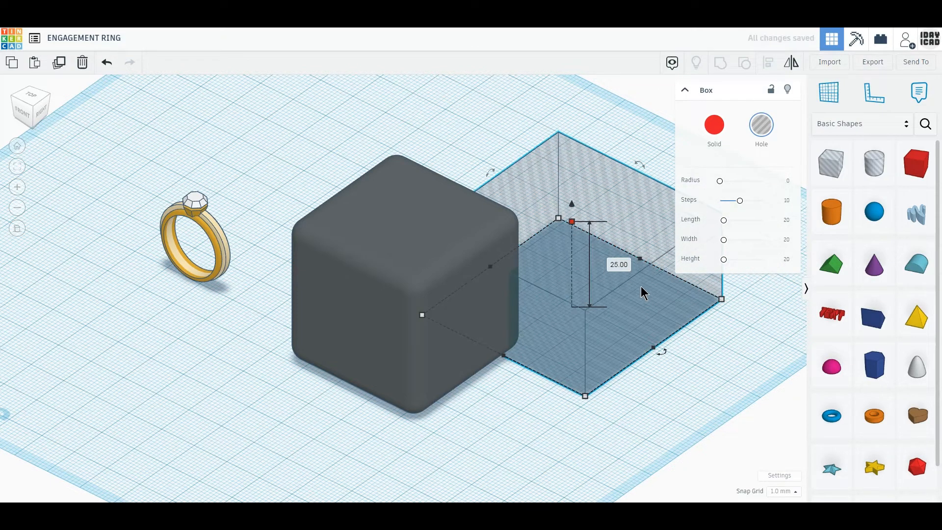
drag(572, 206, 572, 201)
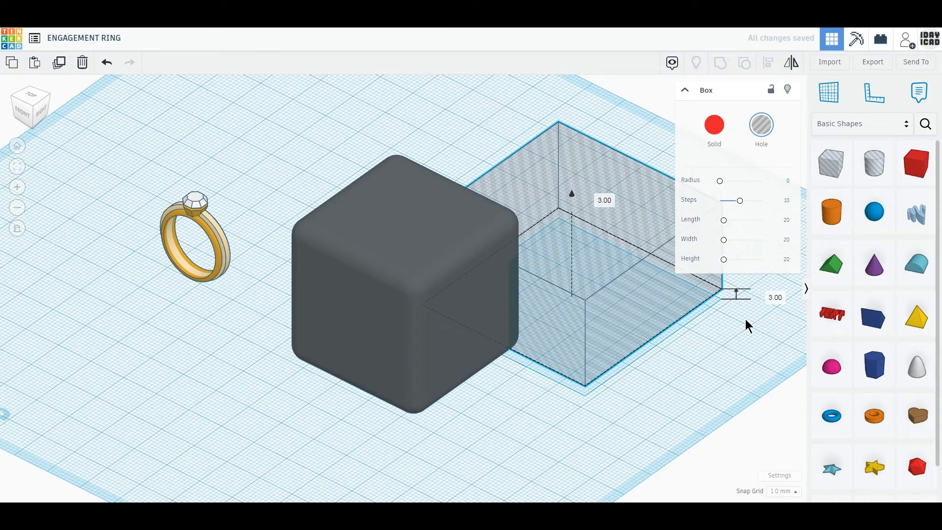
click(771, 295)
text(20)
key(Return)
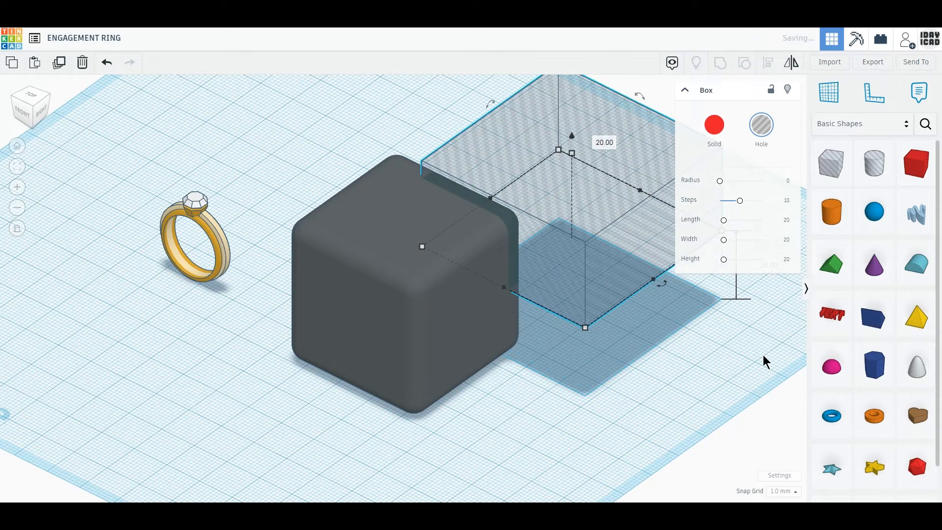
Center the raised hole box over the gray box in both horizontal directions and group them to cut off the upper half.
drag(675, 406, 464, 240)
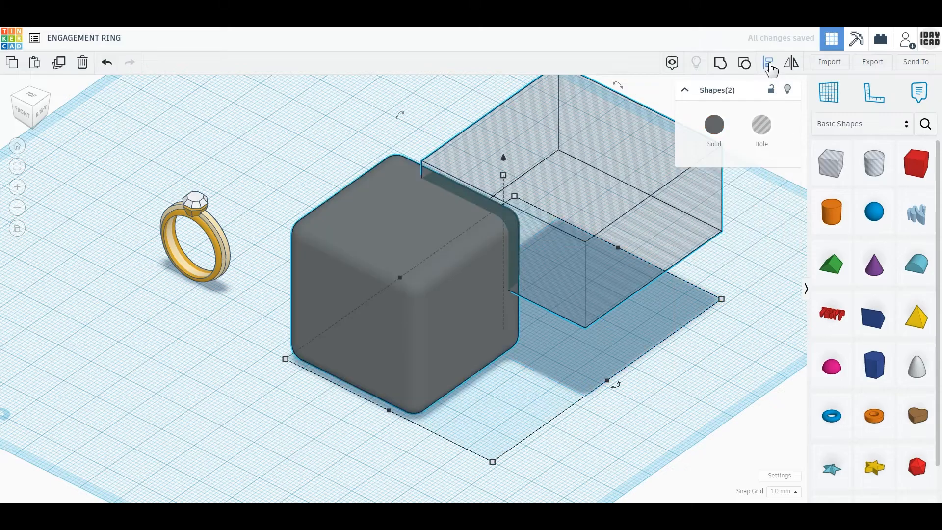
click(769, 64)
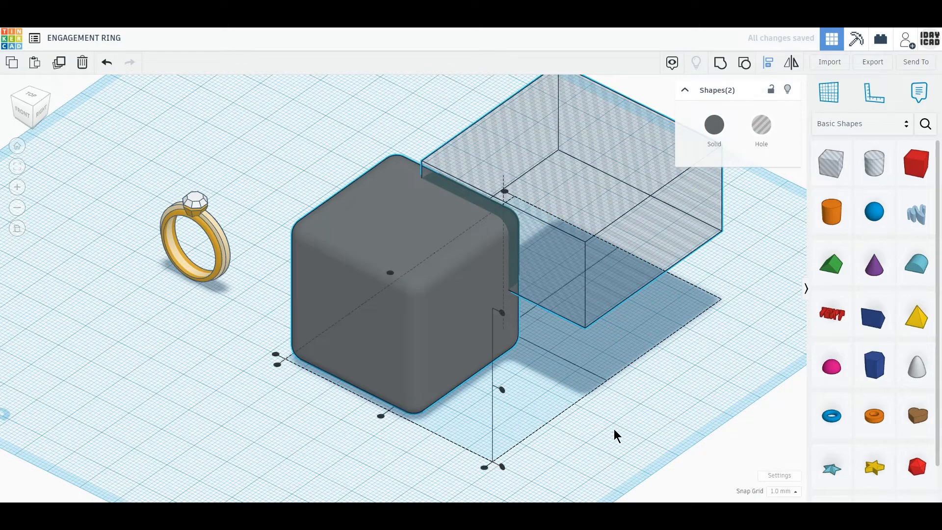
click(381, 416)
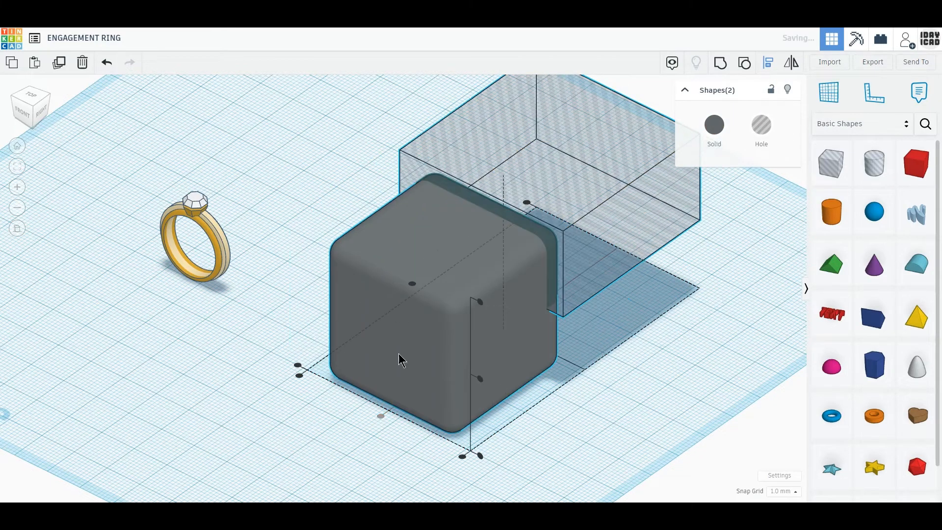
click(412, 284)
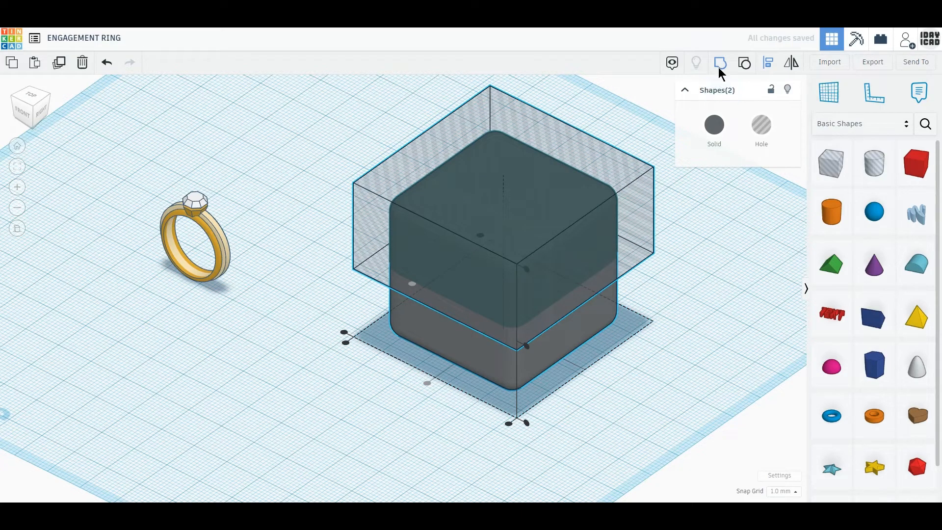
click(642, 309)
key(ctrl+a)
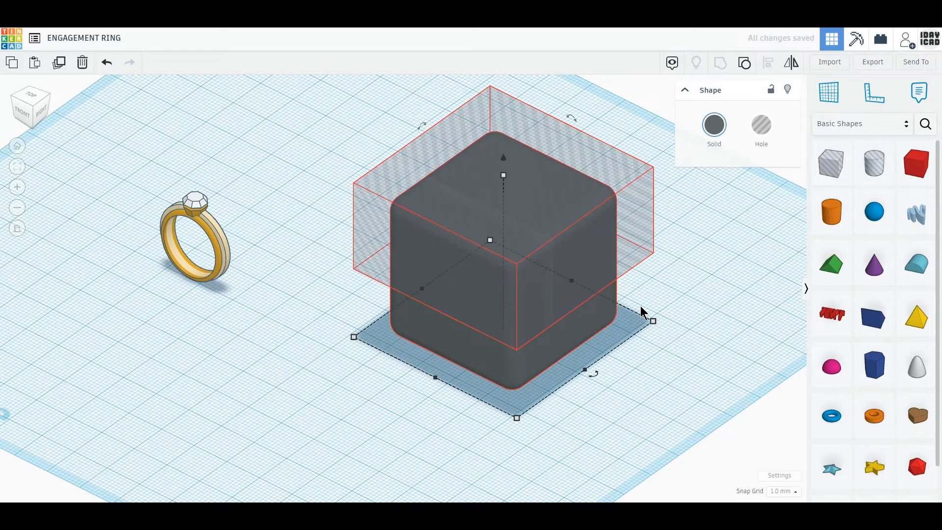
key(ctrl+g)
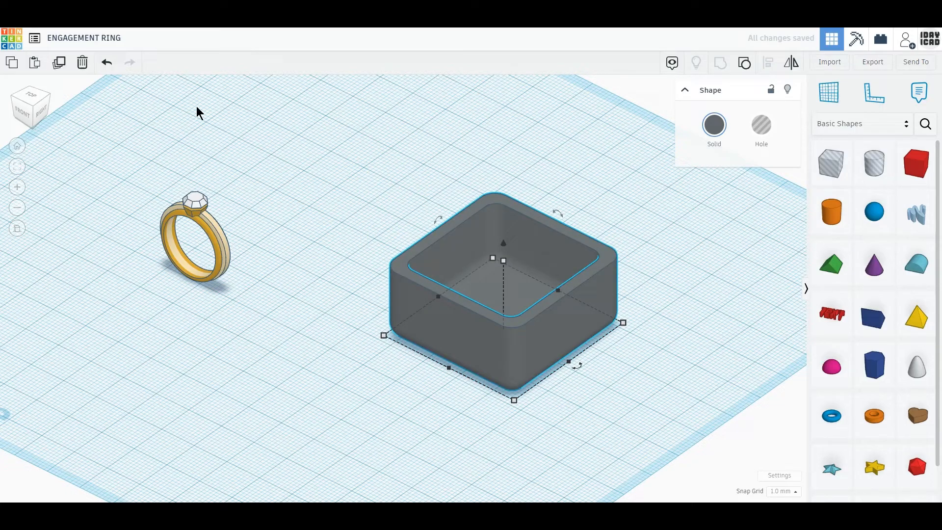
Duplicate the open gray half box and move the copy behind the original, offset about 66 mm and 22 mm.
click(59, 63)
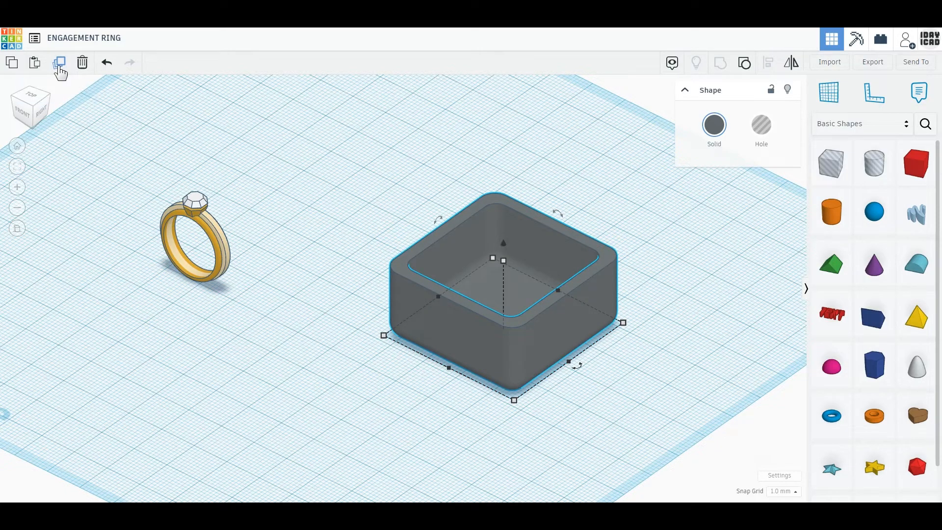
drag(466, 265, 405, 186)
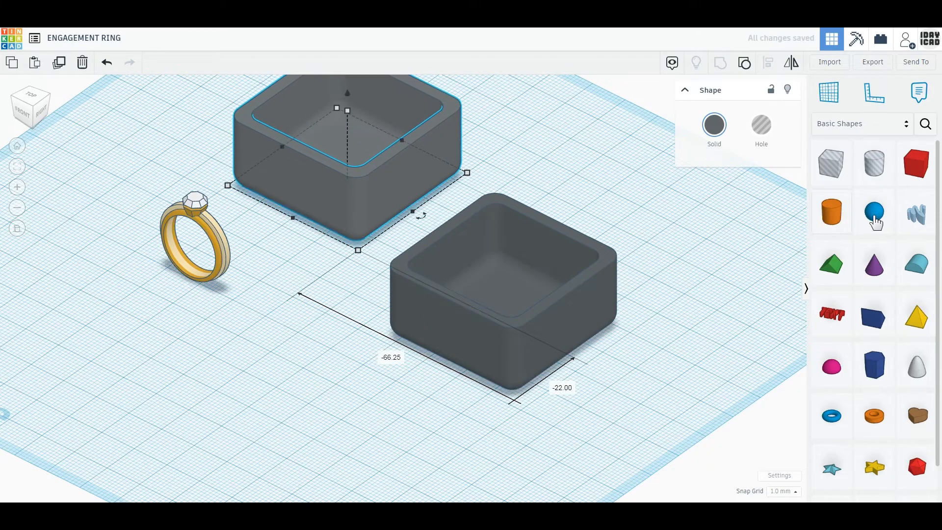
Place a sphere beside the front half box, set its steps to 24 and color it light pink.
drag(874, 216, 635, 360)
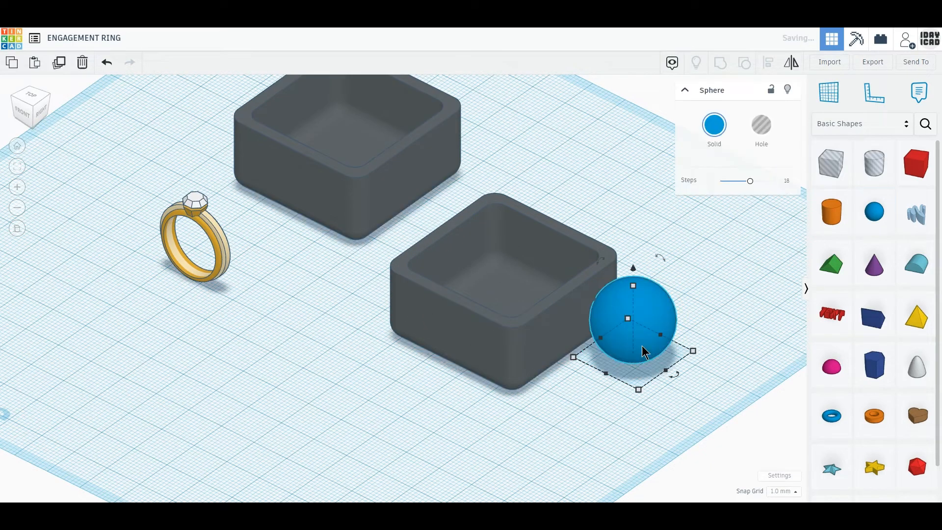
drag(720, 181, 781, 183)
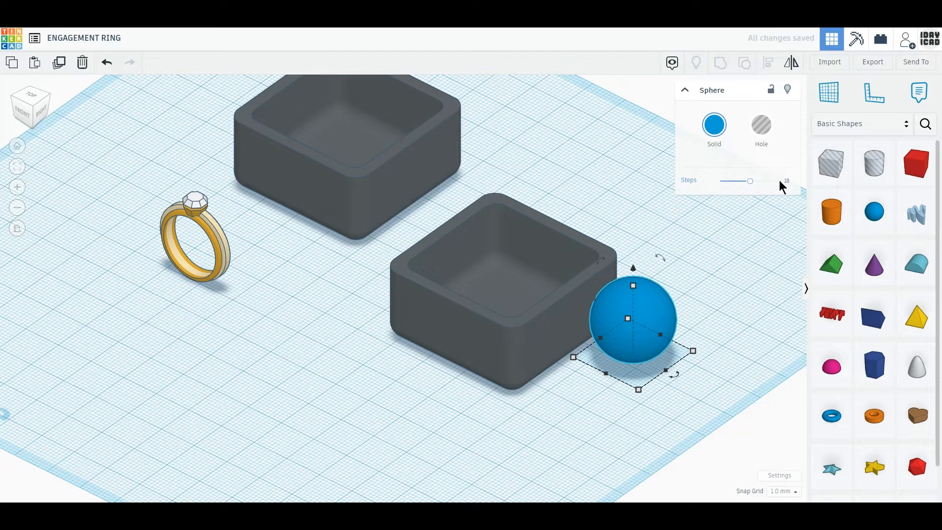
click(715, 131)
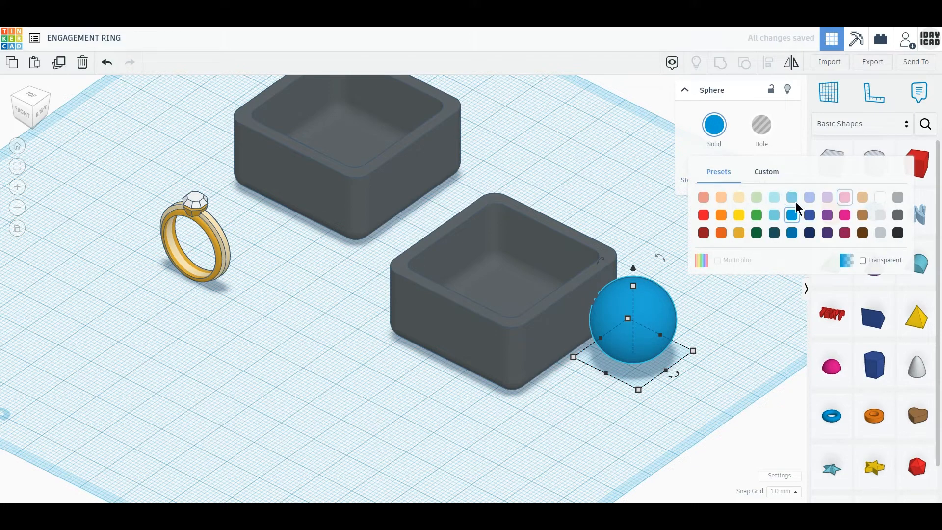
click(844, 198)
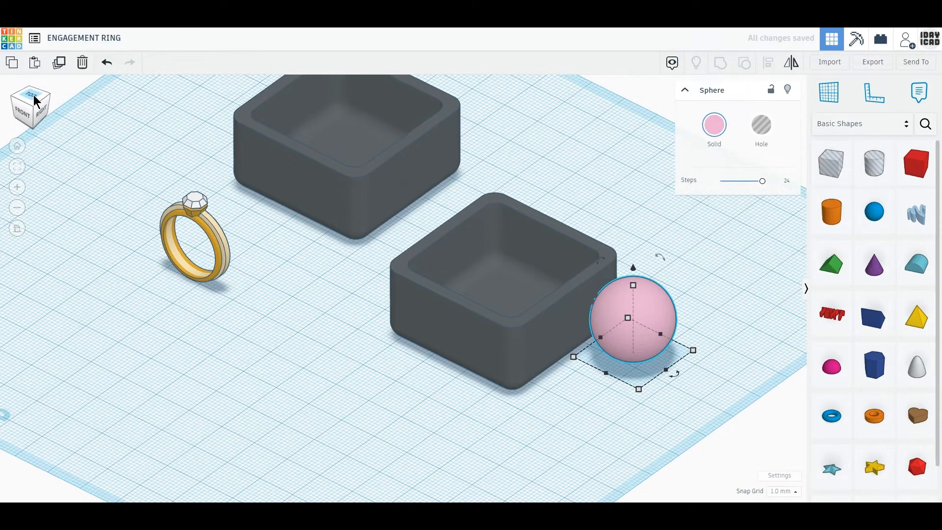
Shift the front half box about 3.75 mm to the right and 2 mm toward the front.
click(32, 96)
scroll(356, 315, up, 5)
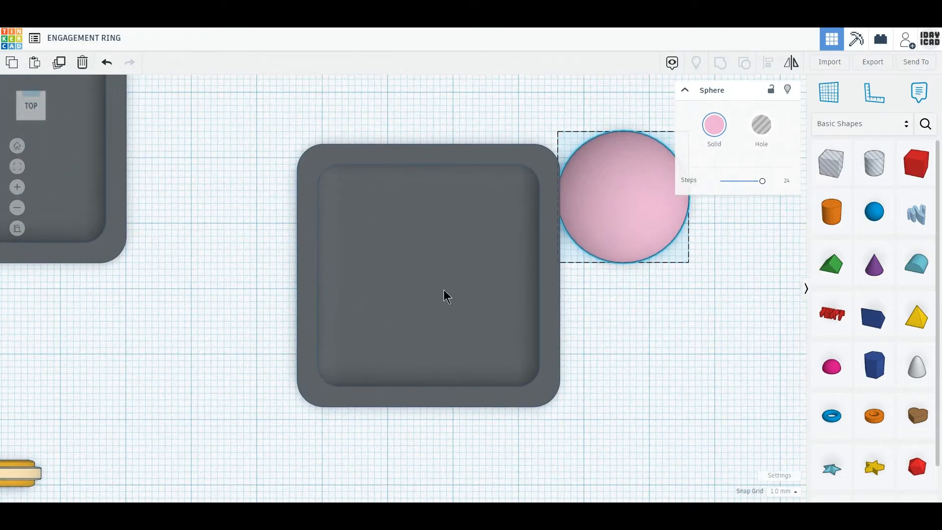
drag(568, 321, 576, 326)
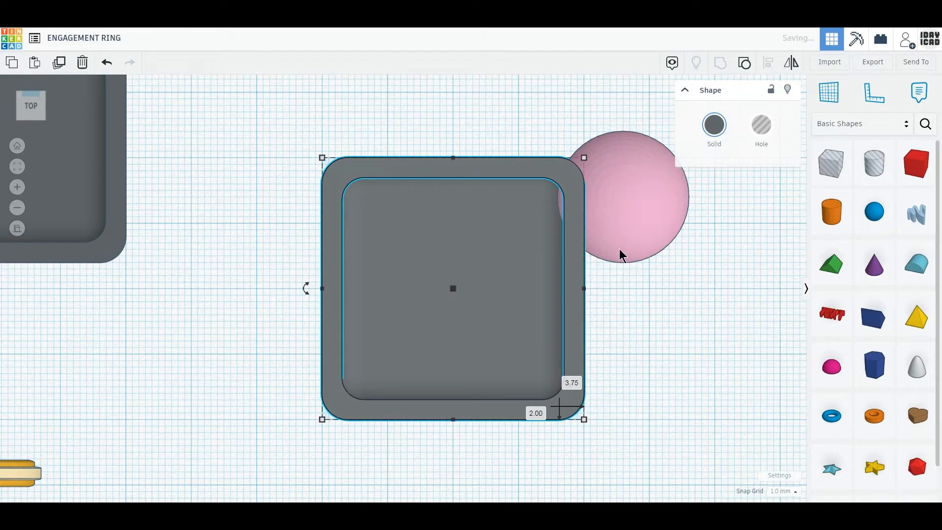
Move the pink sphere into the box's back-left corner, flush with the outer edges, keeping it 20 by 20 mm.
drag(587, 220, 377, 273)
key(Left)
key(Left)
key(Left)
key(Left)
key(Up)
key(Up)
key(Up)
key(Up)
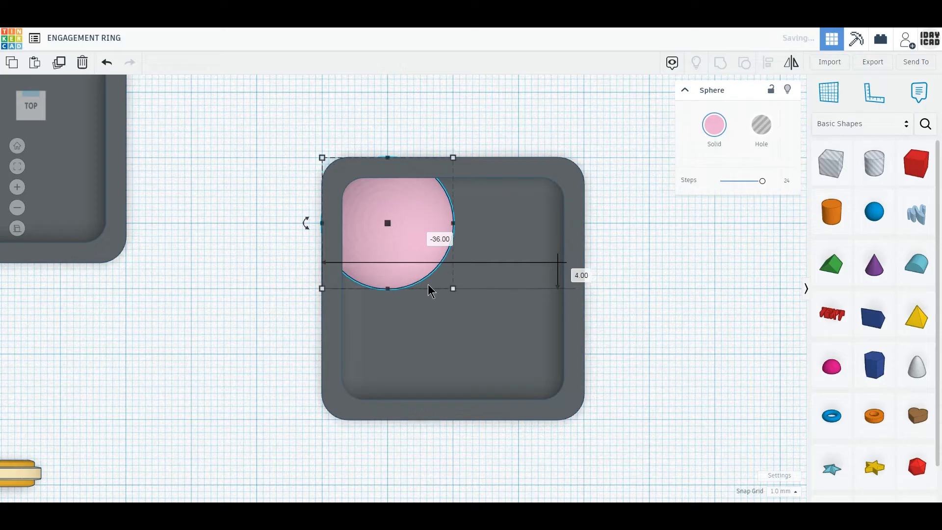
mouse_move(452, 286)
mouse_down()
mouse_move(436, 278)
mouse_move(446, 289)
mouse_up()
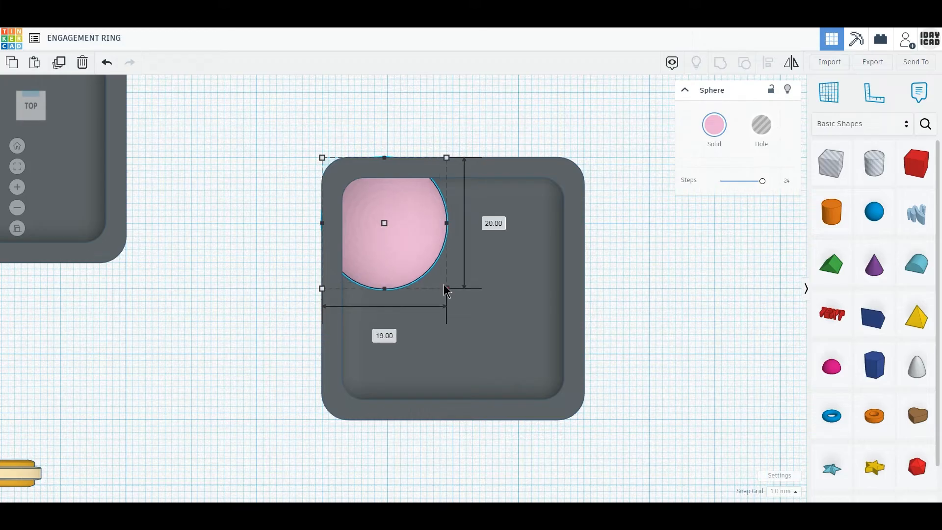
drag(444, 285, 448, 284)
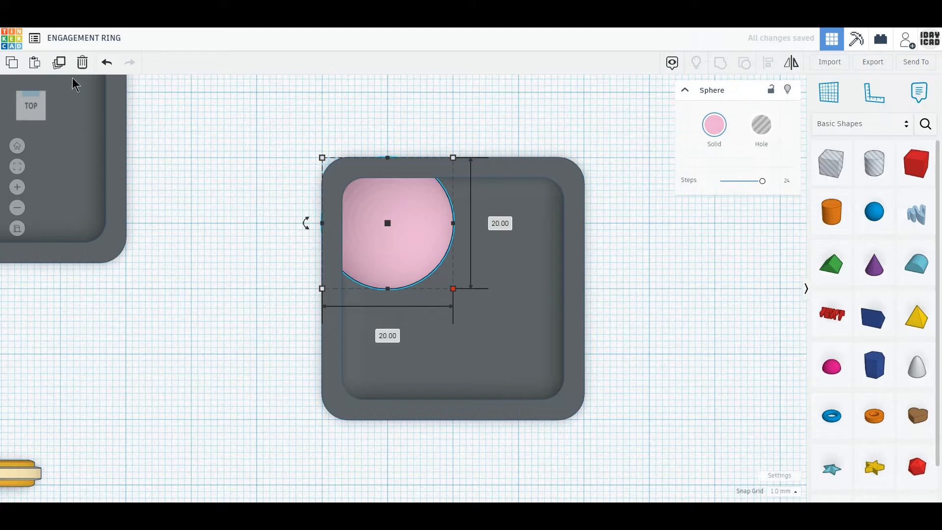
Duplicate the sphere twice at 10 mm spacing to the right, making a row of three along the box's back.
click(64, 65)
drag(380, 253, 451, 251)
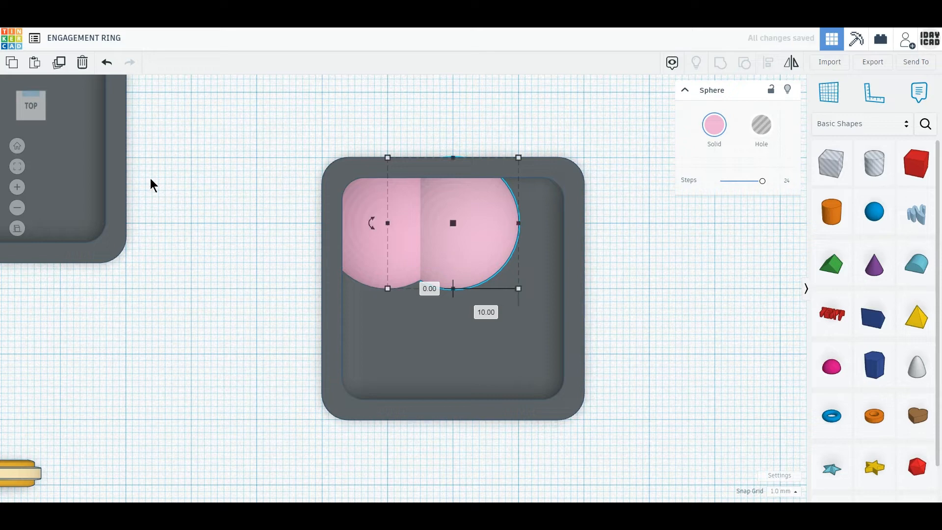
click(62, 69)
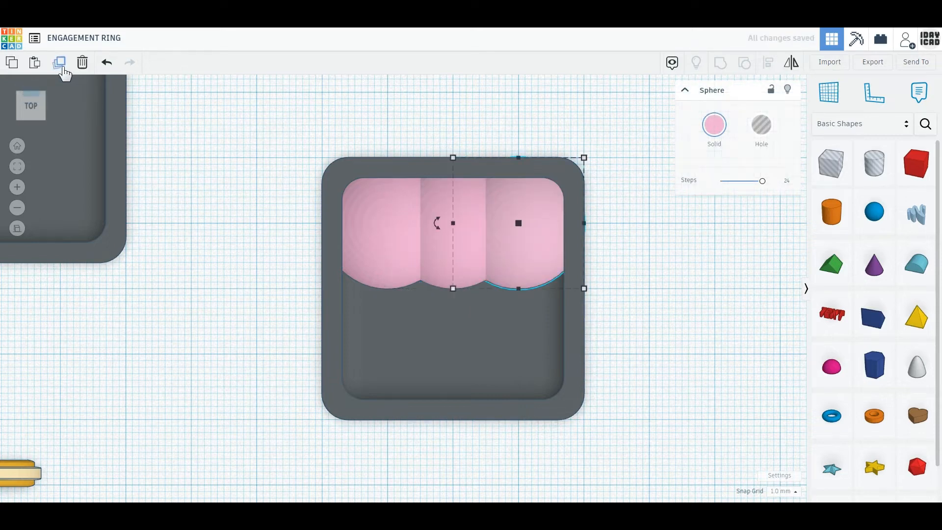
Duplicate the row of three spheres twice at 10 mm spacing toward the front to fill the box.
click(363, 267)
shift+click(473, 264)
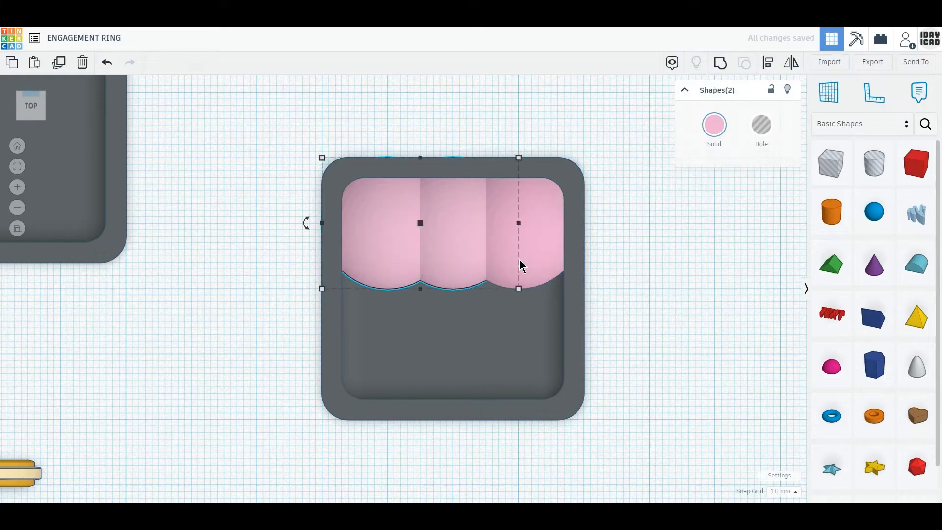
shift+click(519, 259)
click(60, 68)
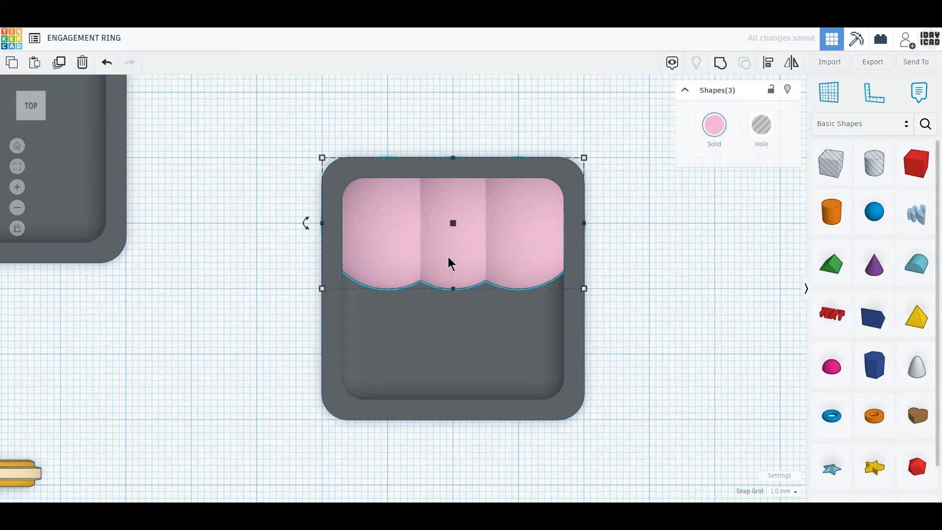
drag(449, 259, 451, 327)
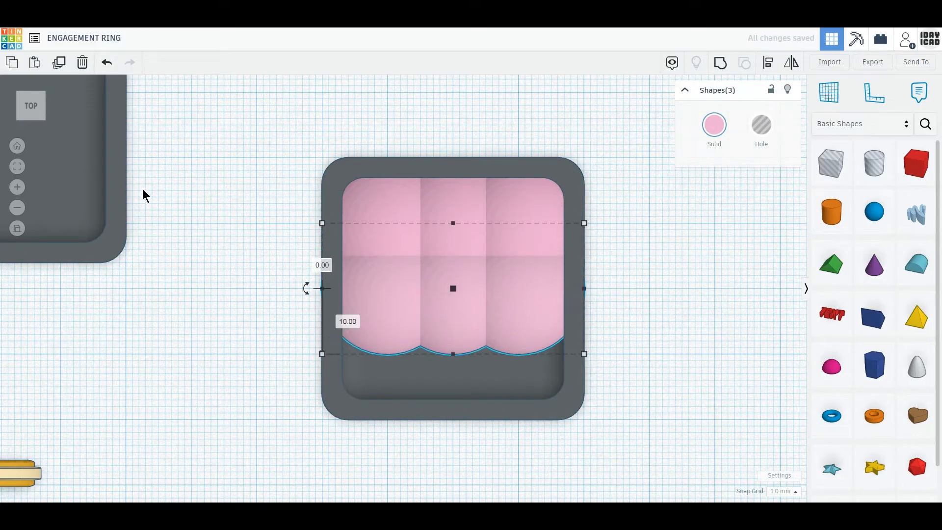
click(64, 65)
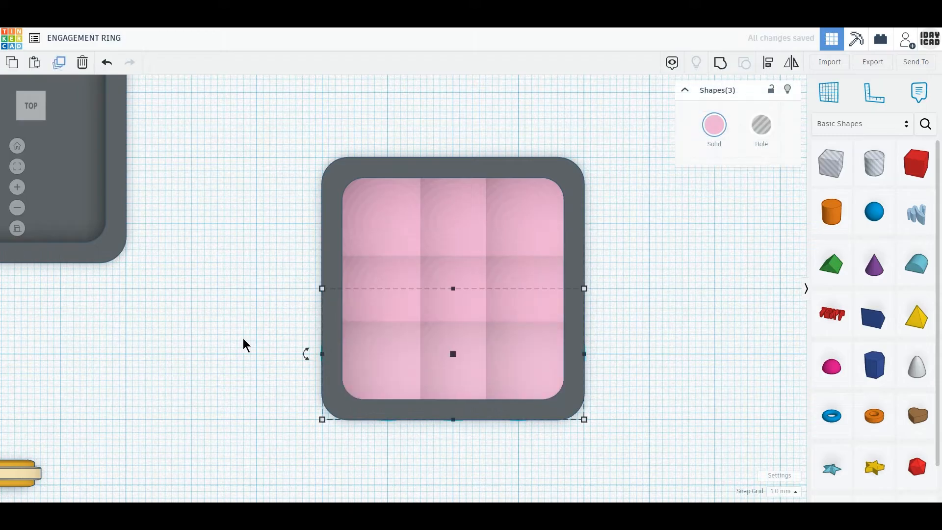
Move the ring to the center of the pink cushion, 73 mm right and 28 mm back.
right_drag(244, 338, 251, 316)
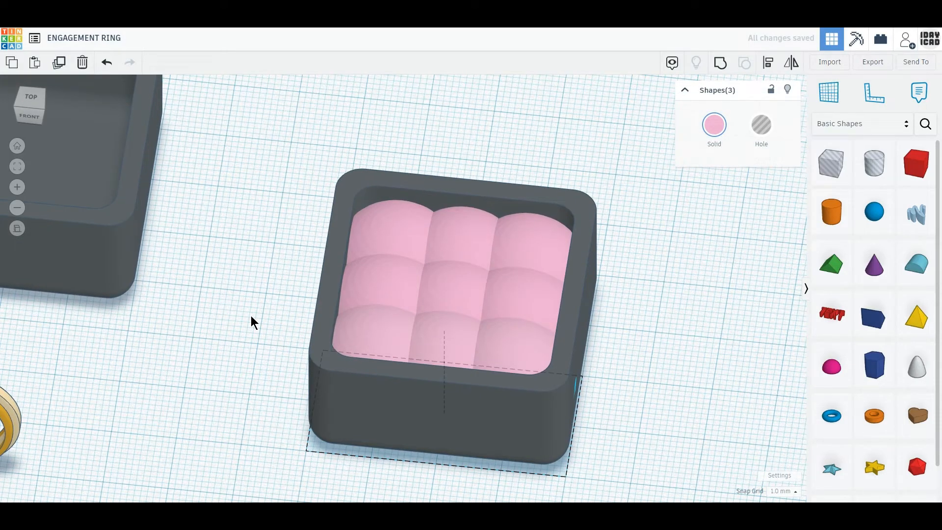
right_drag(253, 317, 248, 294)
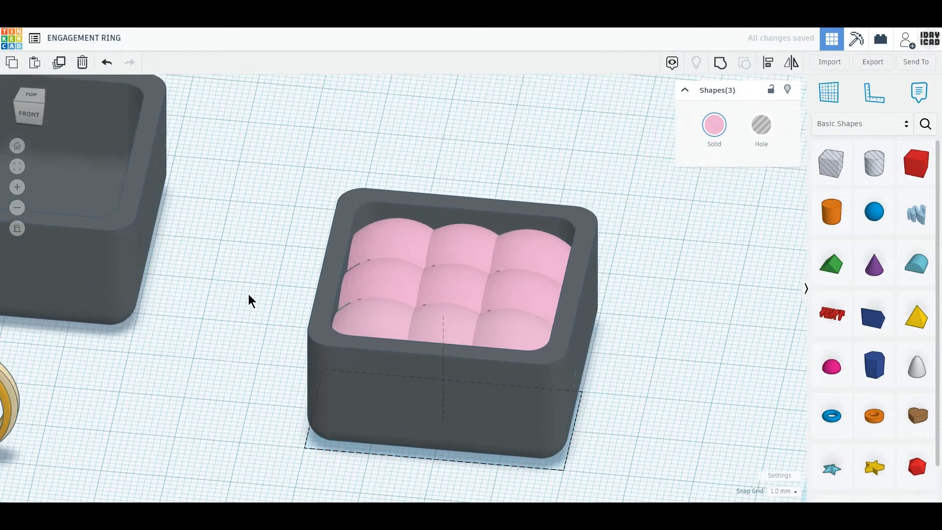
click(27, 96)
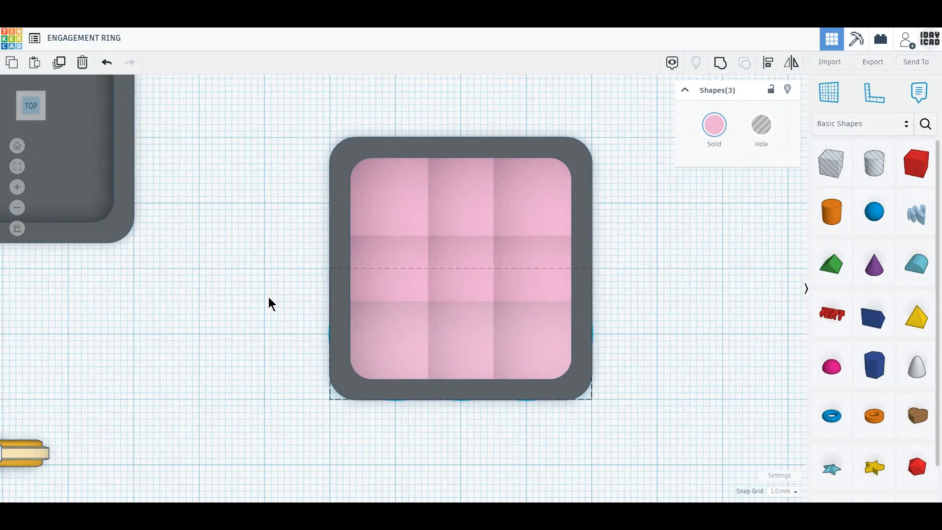
click(70, 416)
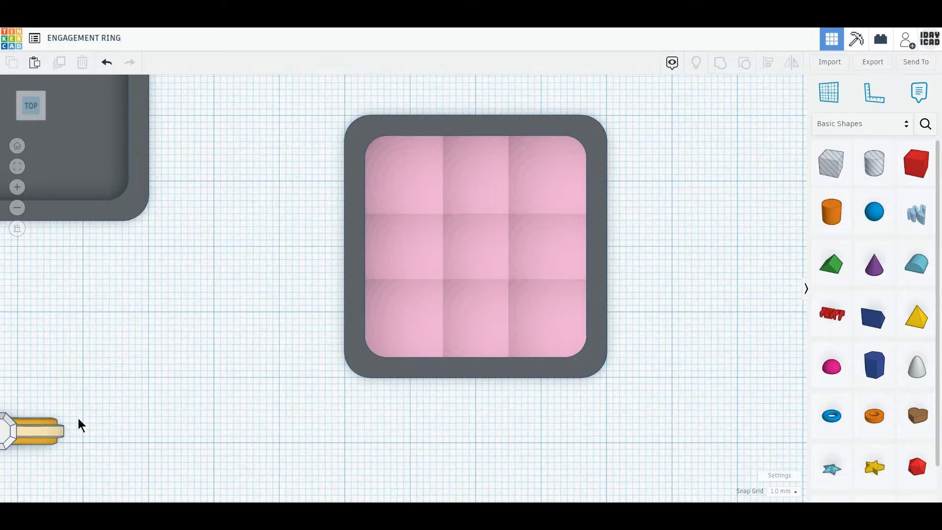
drag(59, 428, 517, 252)
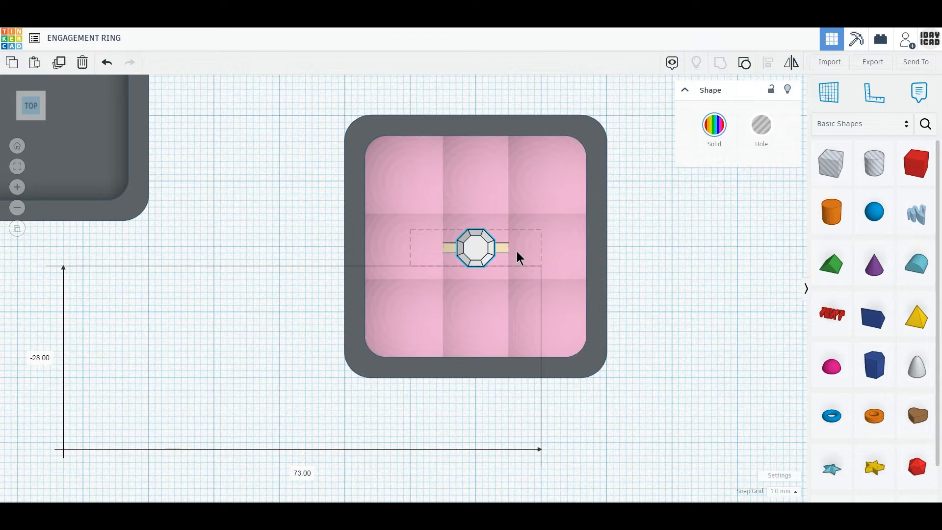
drag(517, 252, 517, 252)
Raise the ring to 10 mm above the workplane so its lower half sits in the cushion.
right_drag(478, 282, 476, 270)
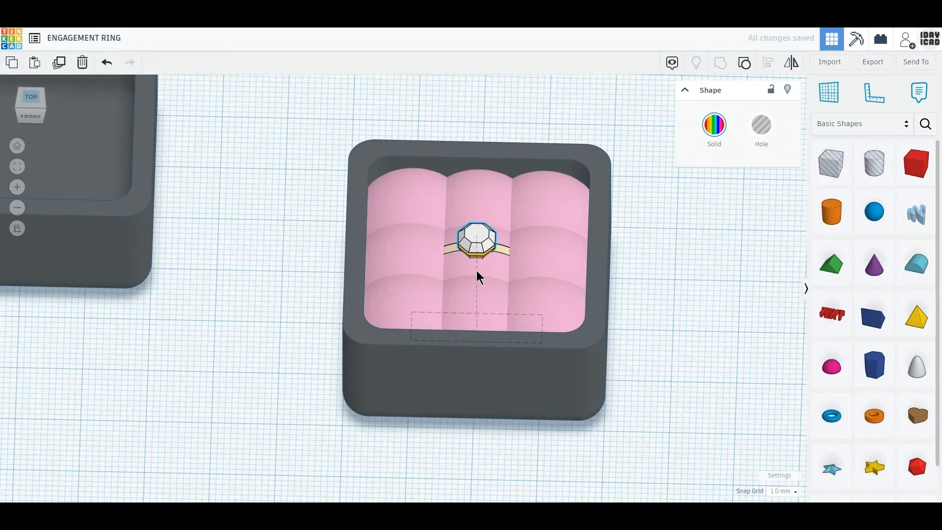
drag(478, 220, 481, 172)
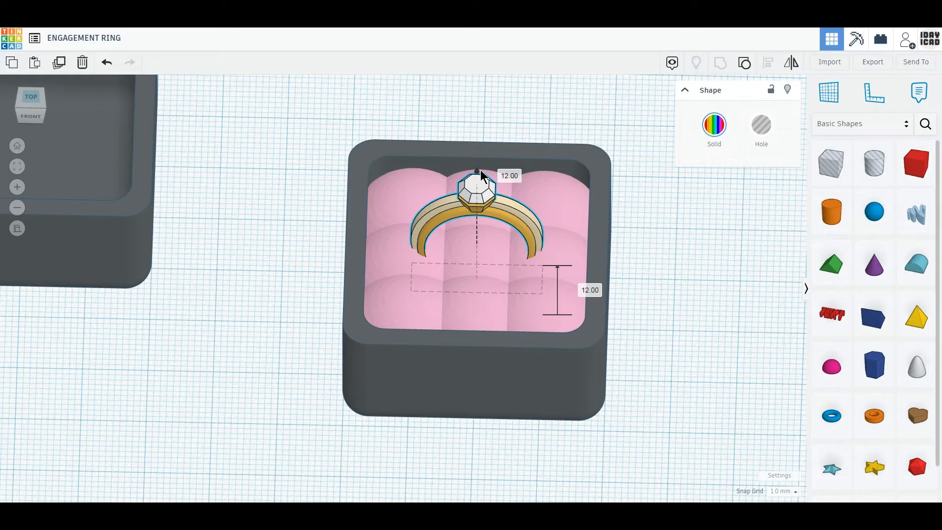
click(31, 98)
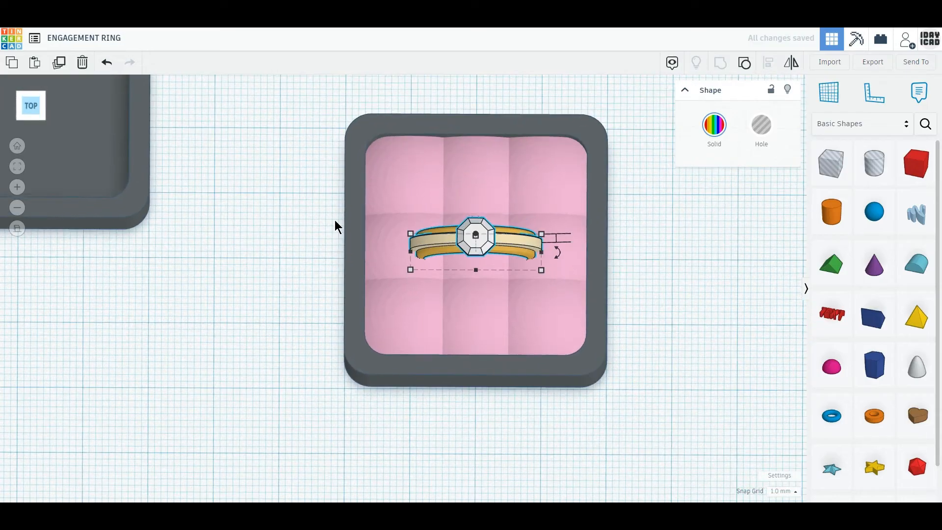
right_drag(384, 237, 442, 187)
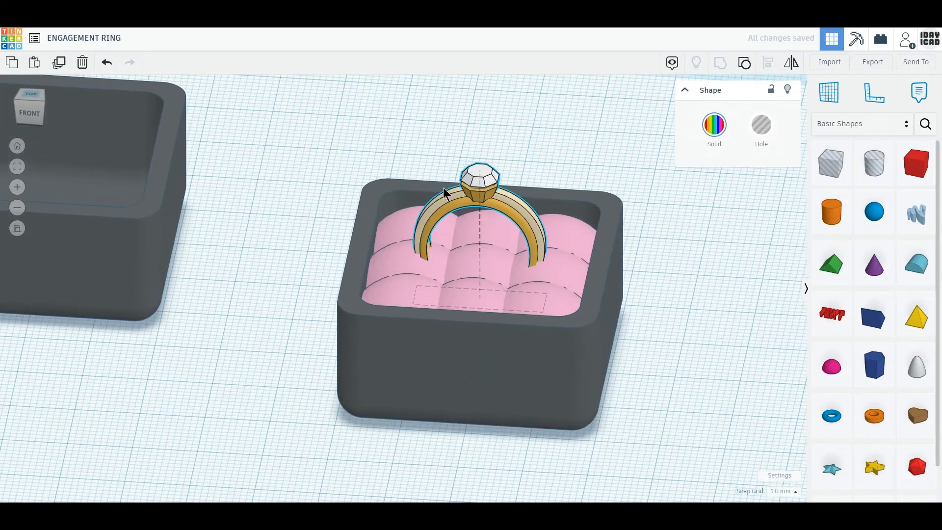
drag(479, 158, 476, 166)
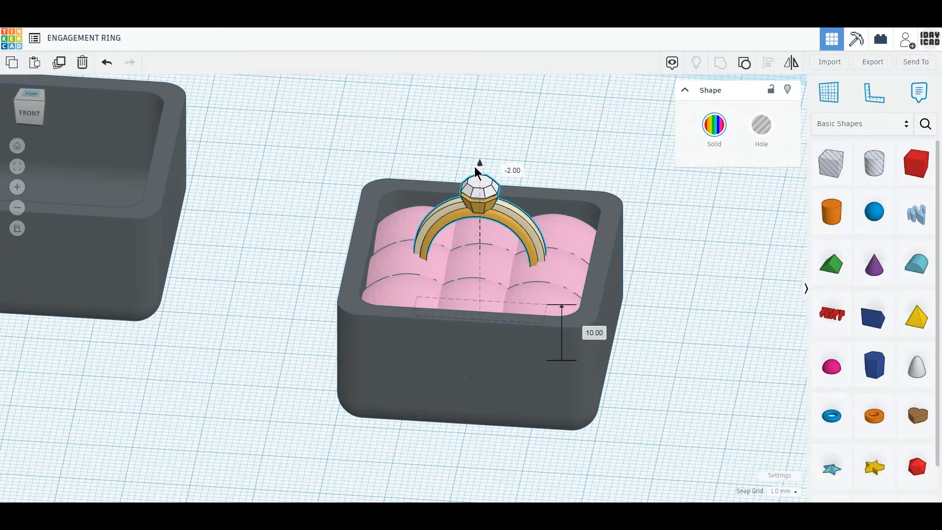
click(284, 234)
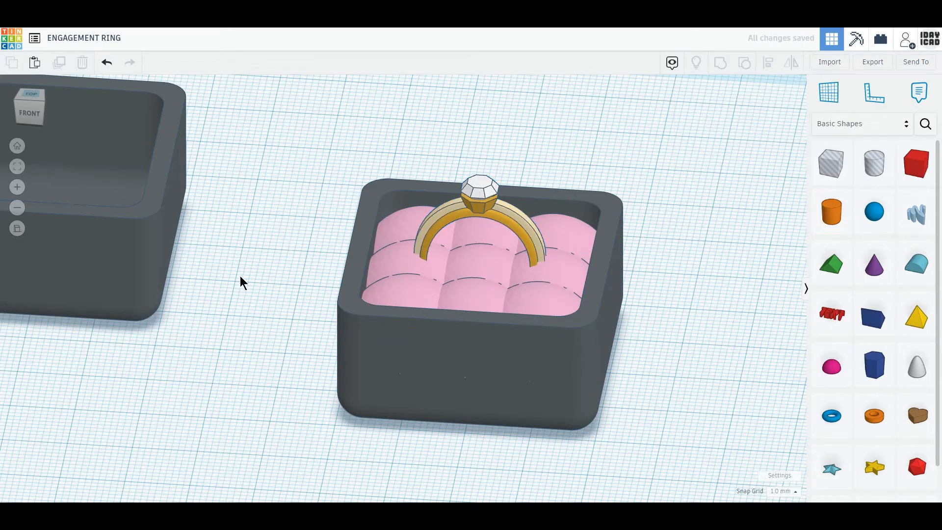
Move the middle row of three cushion spheres 4 mm toward the front of the box.
right_drag(316, 352, 219, 389)
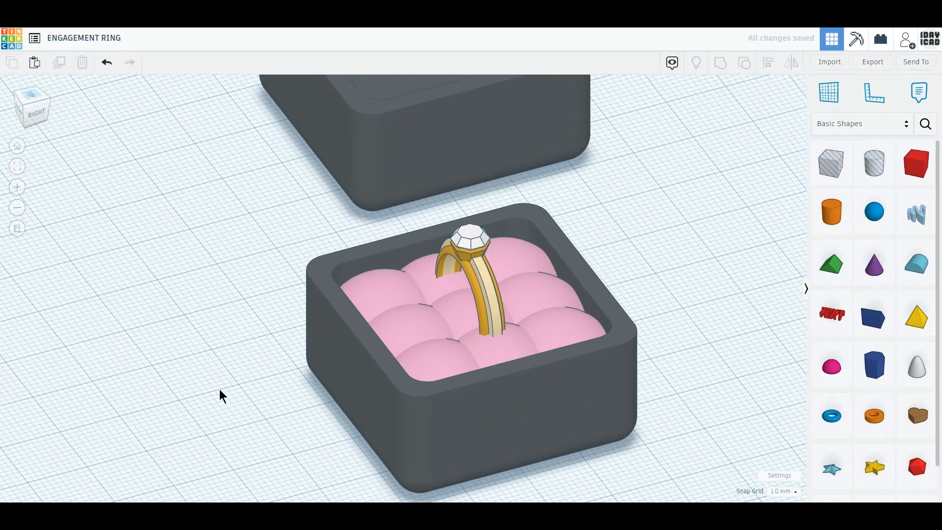
click(31, 101)
click(17, 106)
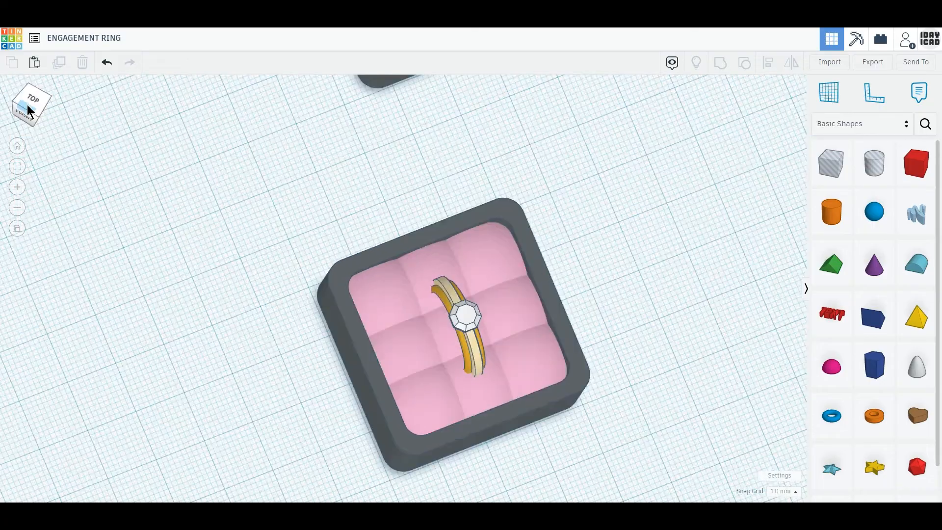
click(33, 97)
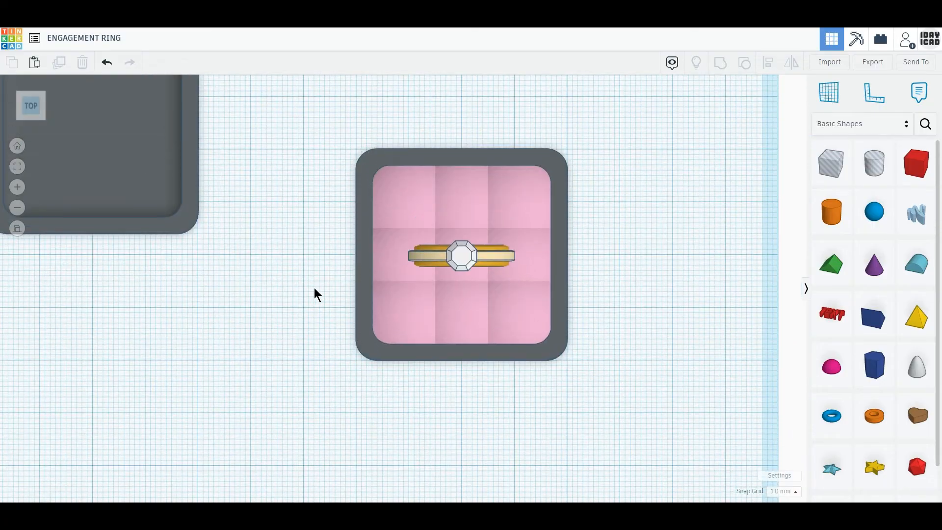
scroll(314, 290, up, 3)
scroll(412, 321, up, 4)
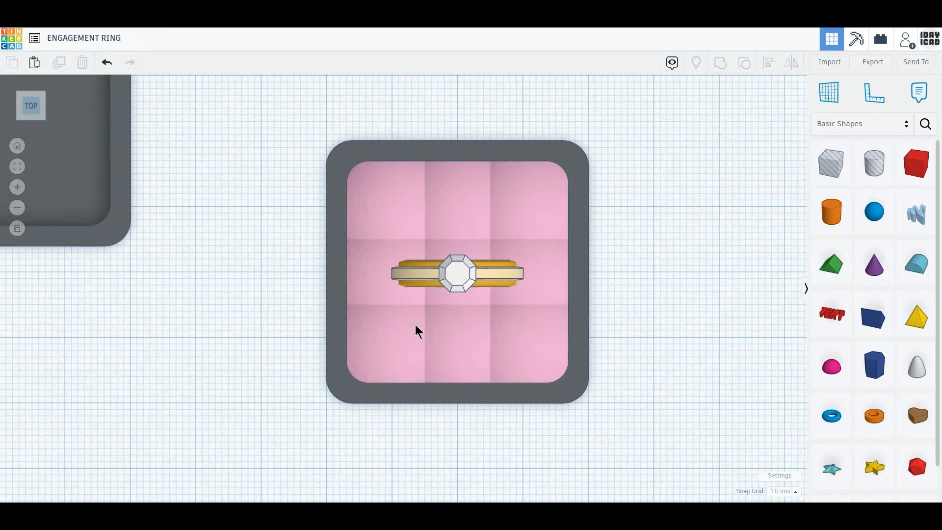
click(493, 299)
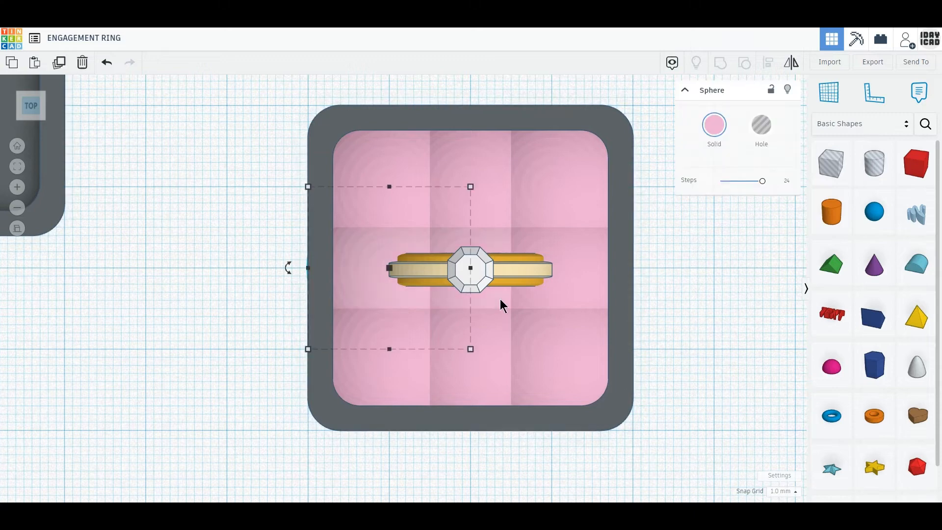
shift+click(558, 298)
shift+click(361, 289)
drag(360, 282, 360, 317)
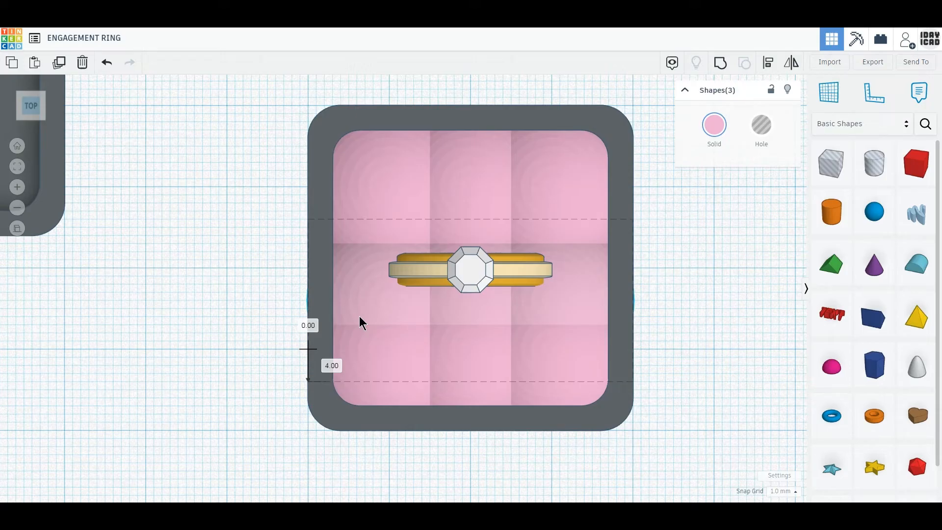
drag(359, 317, 359, 318)
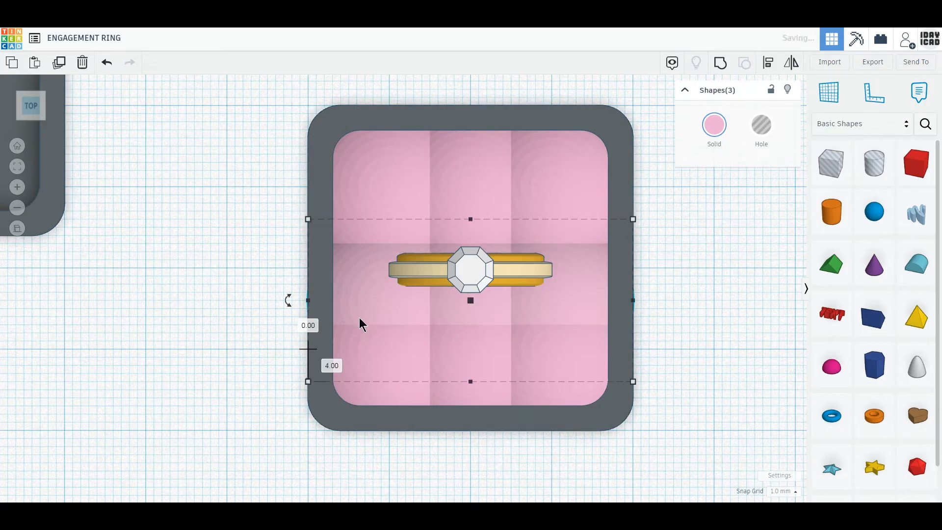
Duplicate the shifted middle row of spheres and move the copy 8 mm toward the back.
click(56, 64)
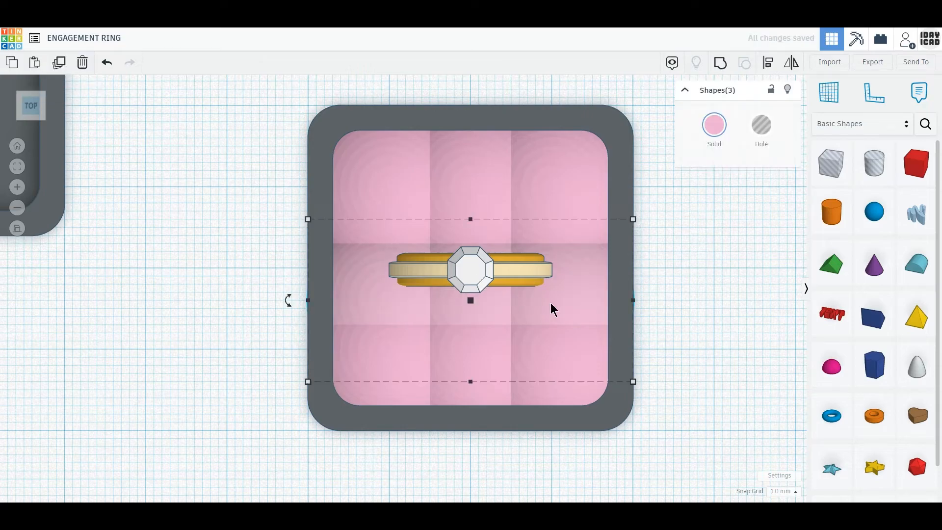
drag(551, 302, 551, 248)
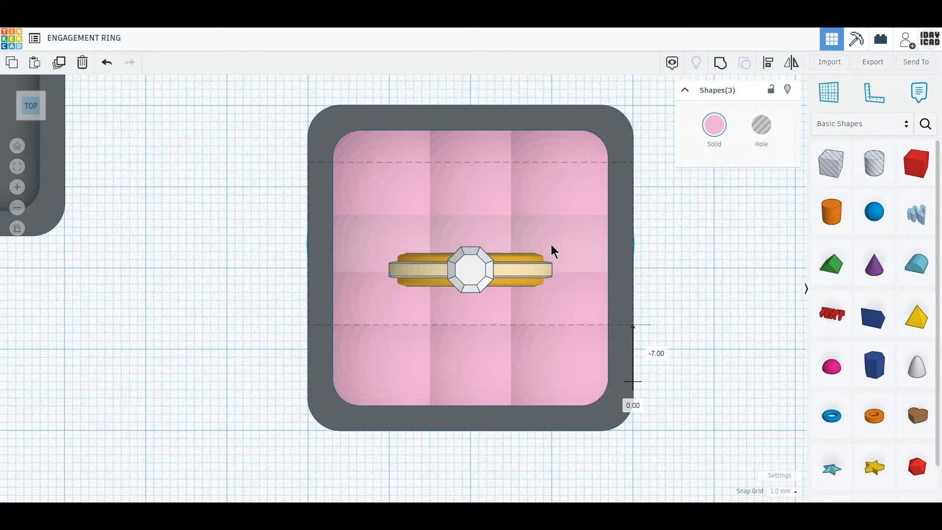
drag(551, 244, 552, 241)
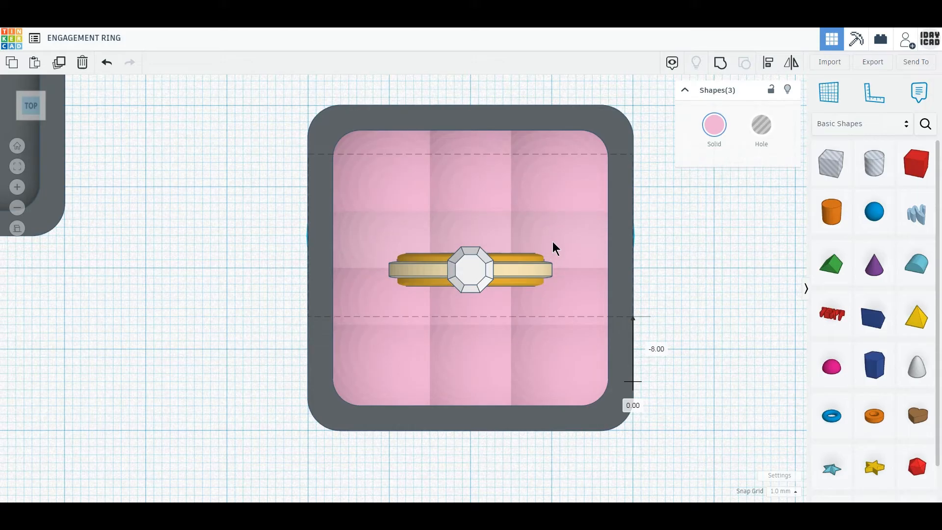
Move the middle column of four cushion spheres 4 mm to the right.
click(501, 318)
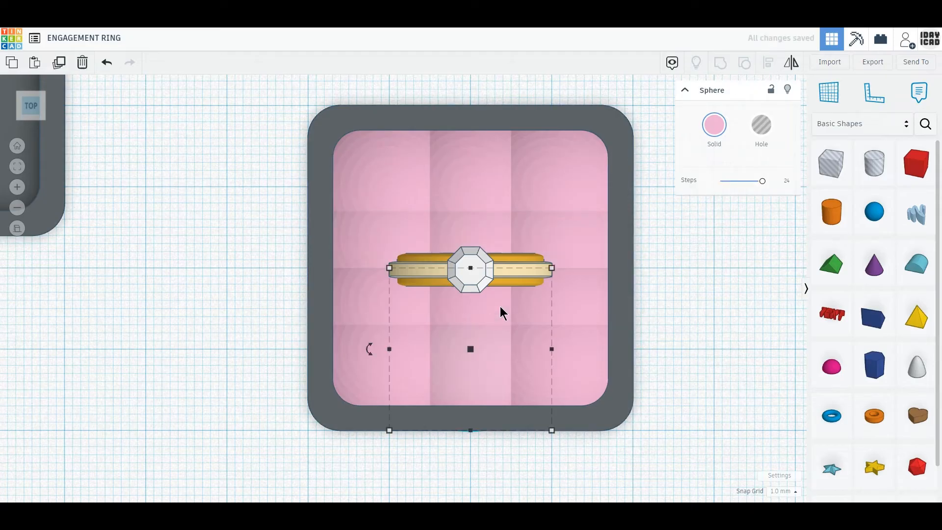
shift+click(500, 306)
shift+click(495, 232)
shift+click(490, 195)
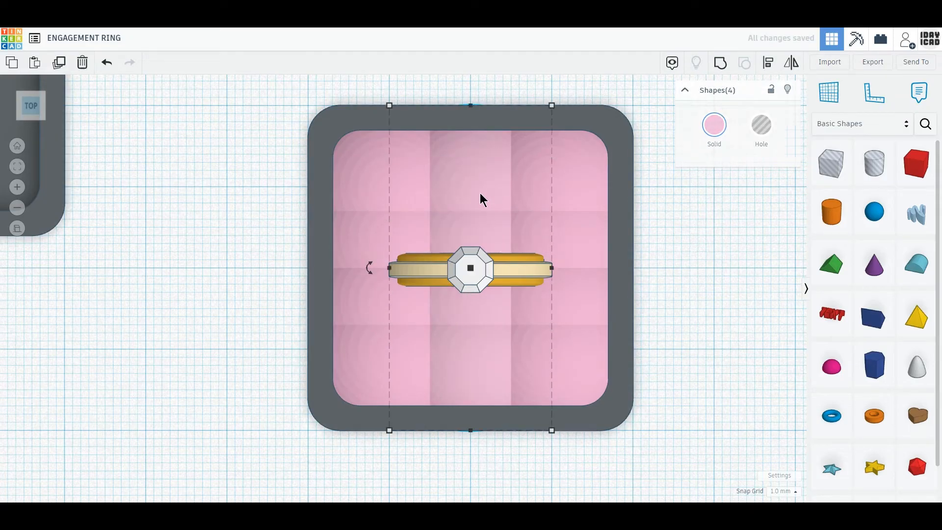
drag(475, 193, 510, 195)
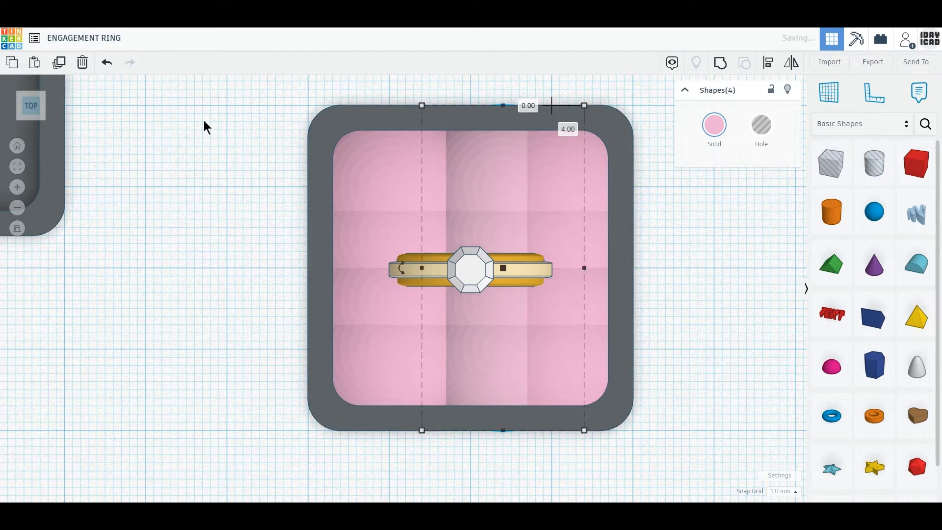
Duplicate the shifted middle column of four cushion spheres and move the copy 7 mm to the left.
click(67, 72)
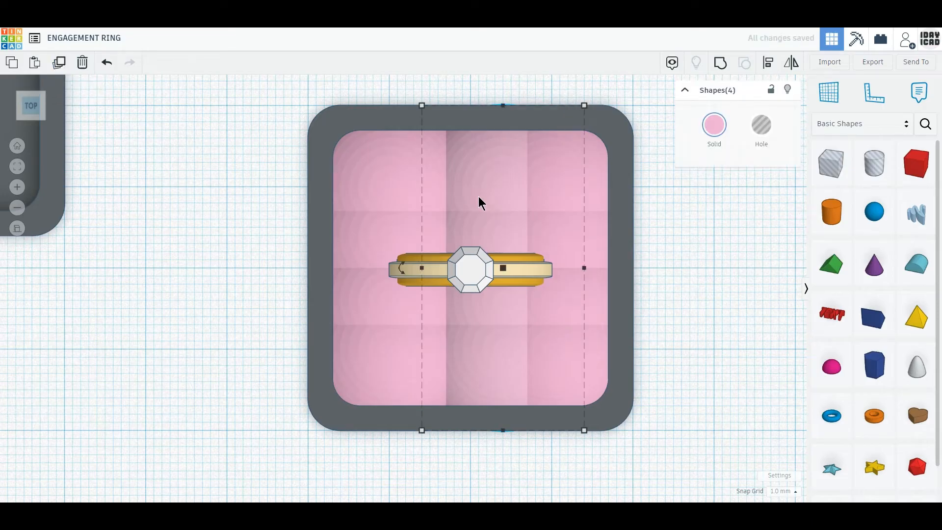
drag(479, 197, 444, 199)
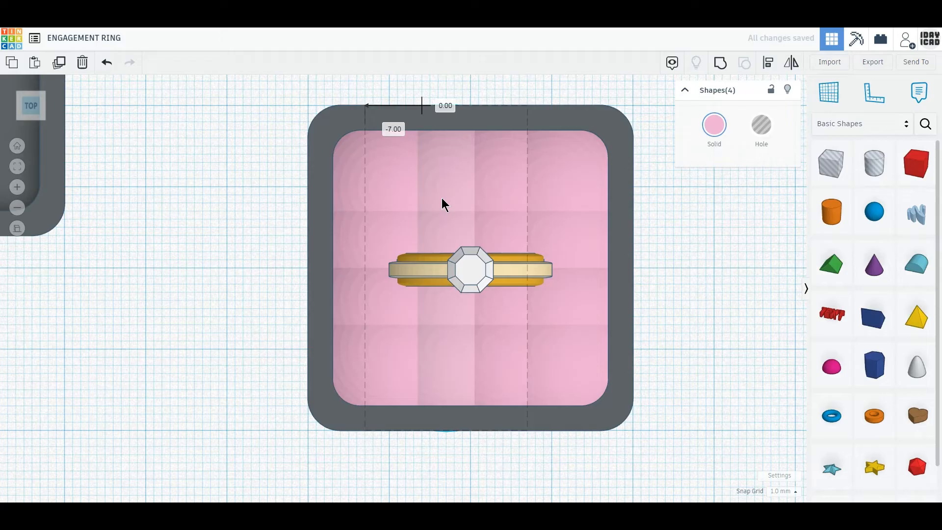
drag(441, 198, 441, 198)
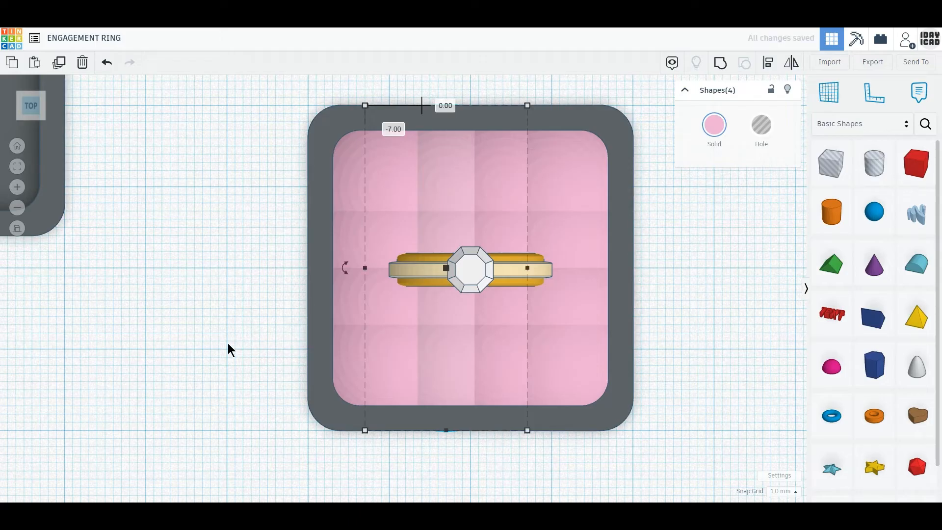
click(227, 343)
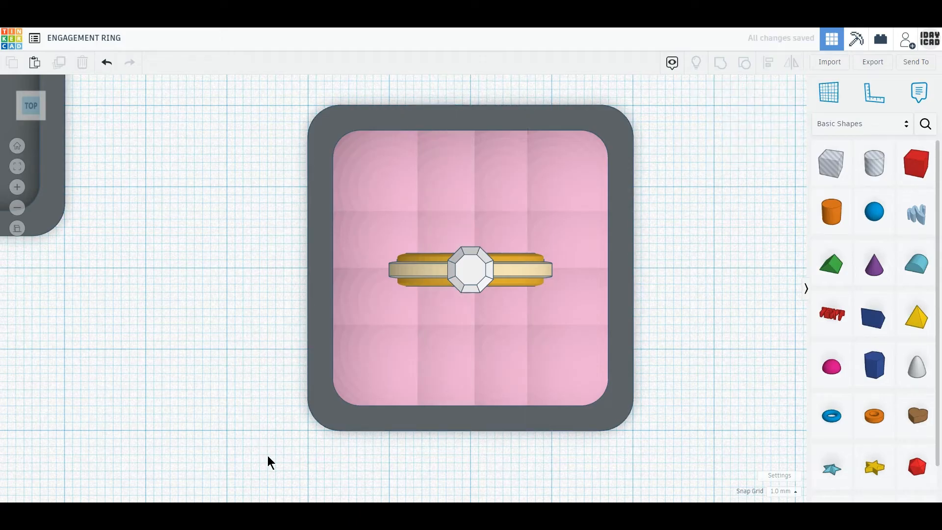
Move the duplicated column of four spheres about 1 mm further left to even out the cushion.
click(405, 271)
shift+click(437, 238)
shift+click(430, 302)
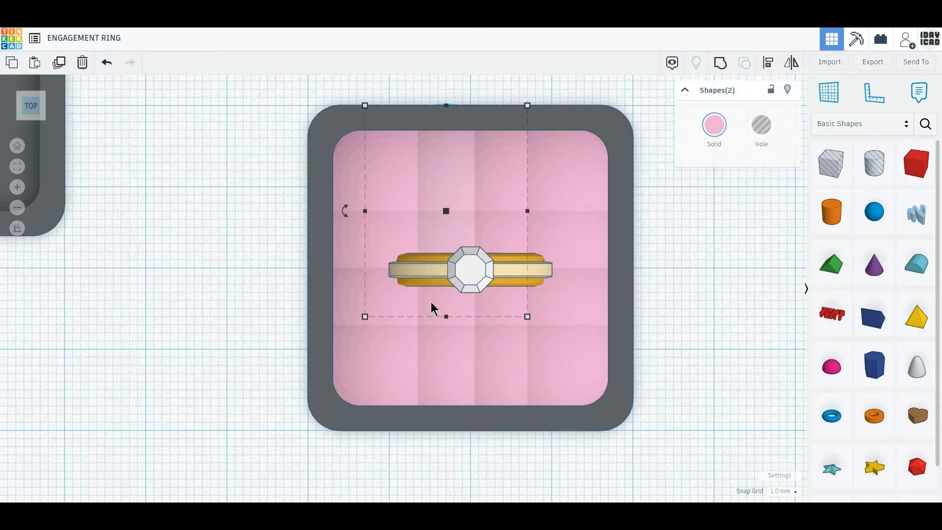
shift+click(431, 357)
drag(447, 366, 440, 366)
click(647, 367)
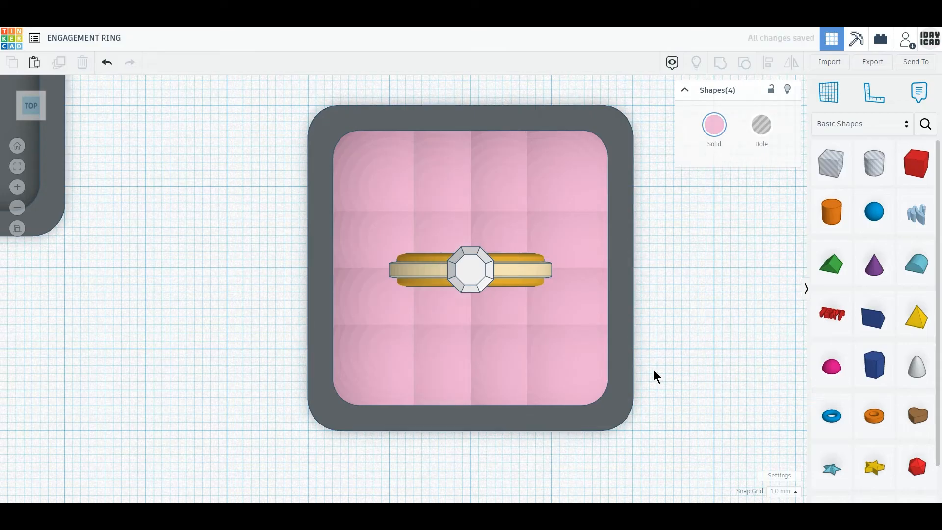
Rotate the empty box half 90° so it stands upright with its opening facing the front.
right_drag(675, 431, 398, 397)
scroll(639, 351, down, 2)
scroll(396, 396, down, 2)
click(292, 204)
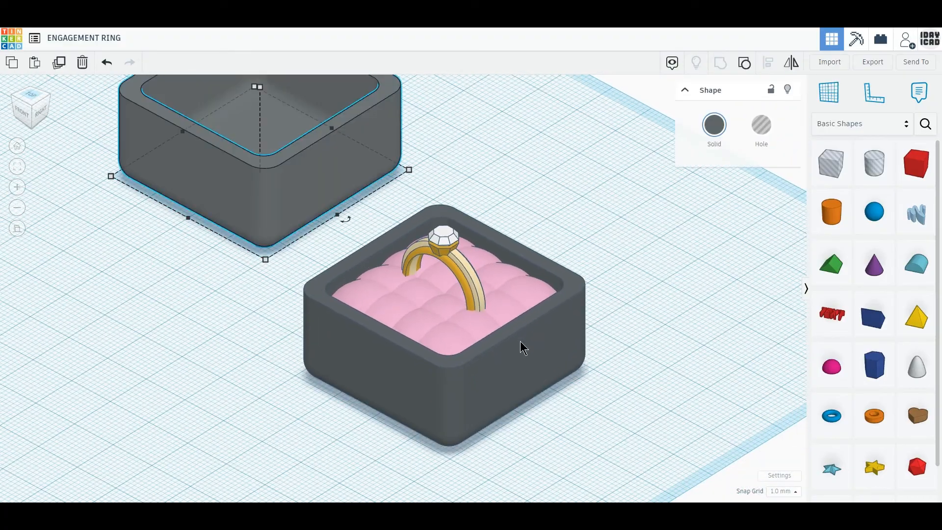
middle_drag(520, 340, 460, 399)
drag(147, 98, 114, 169)
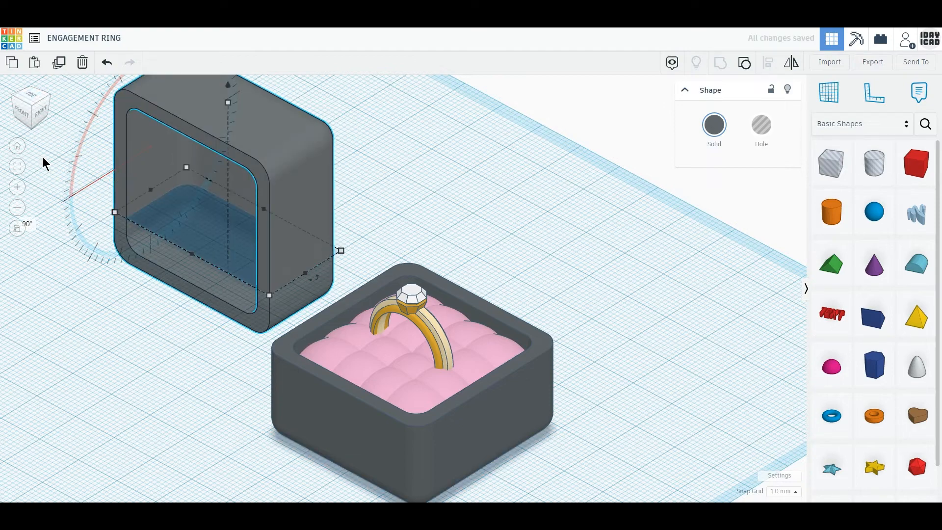
Move the upright lid back against the base's rear edge and raise it to 20 mm above the workplane.
click(42, 109)
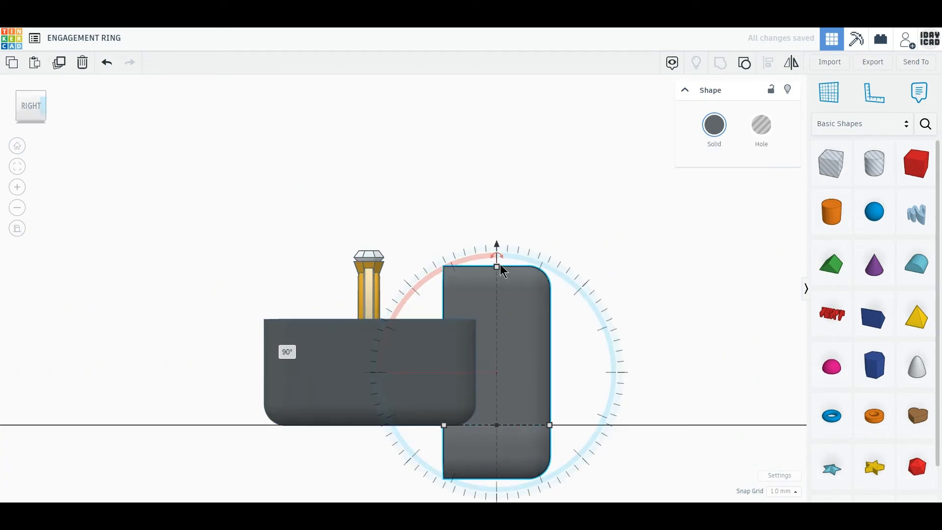
drag(528, 386, 540, 382)
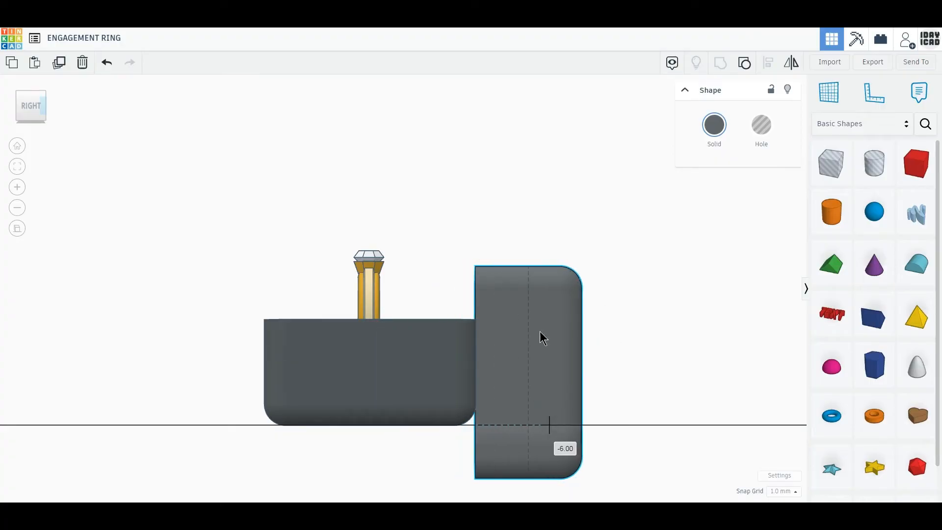
drag(528, 244, 531, 86)
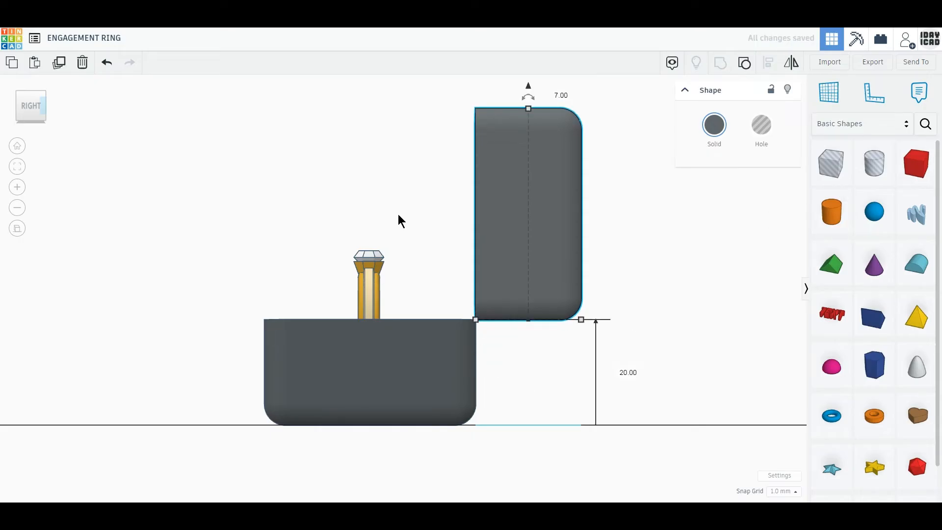
Add a cylinder beside the box and size it to 2 × 2 mm with a height of 8 mm.
click(25, 104)
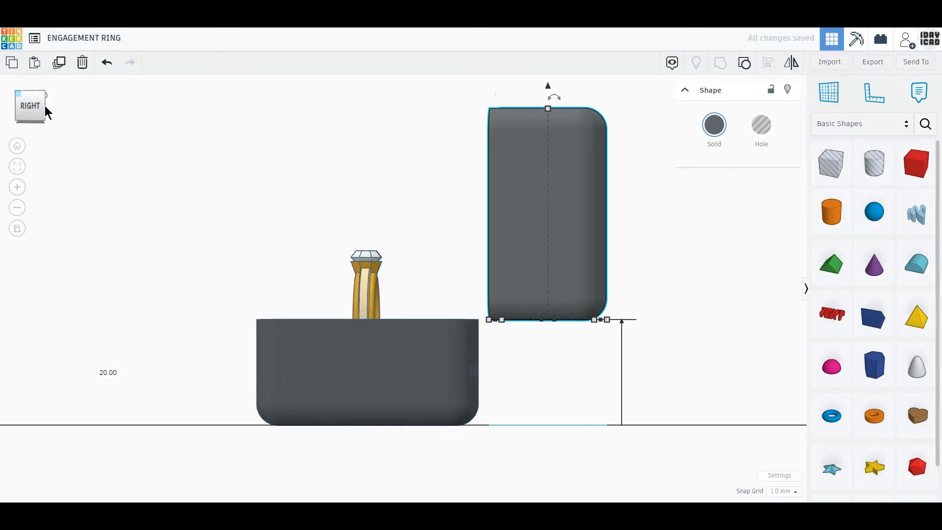
click(18, 93)
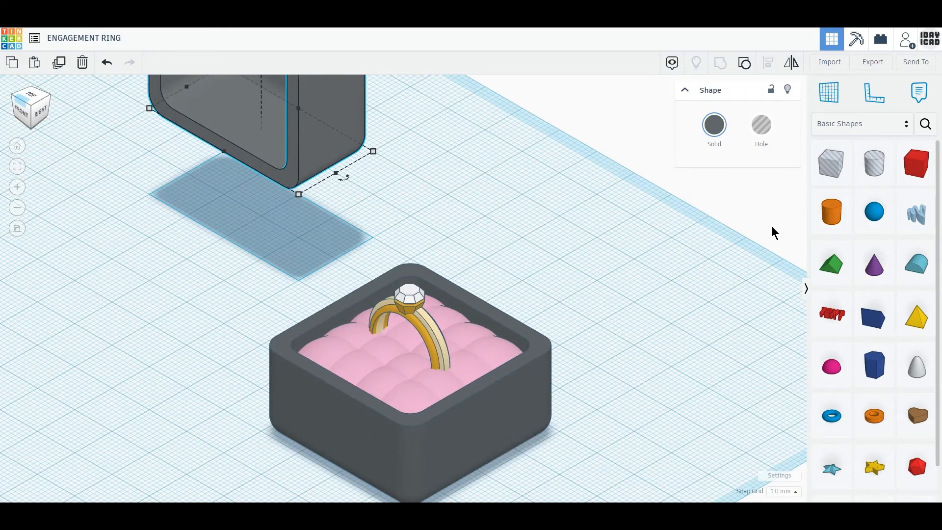
drag(832, 212, 664, 360)
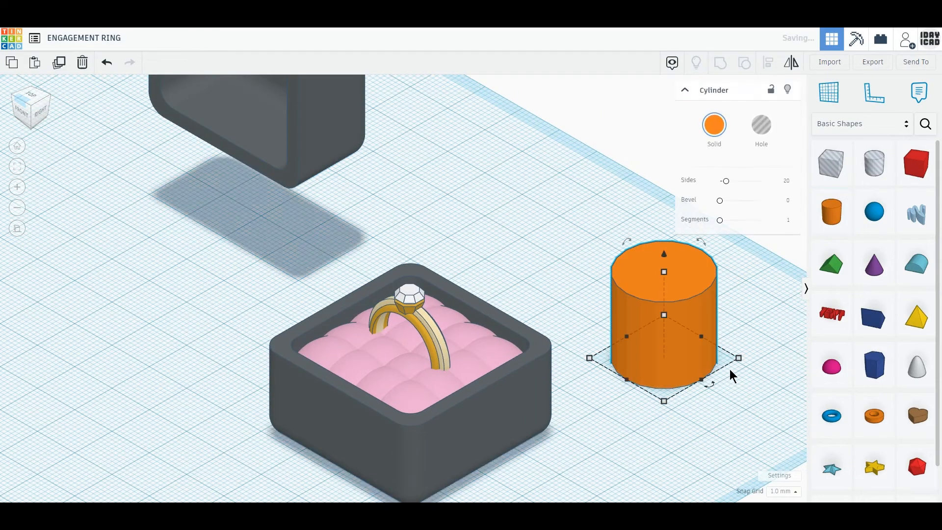
drag(737, 358, 605, 364)
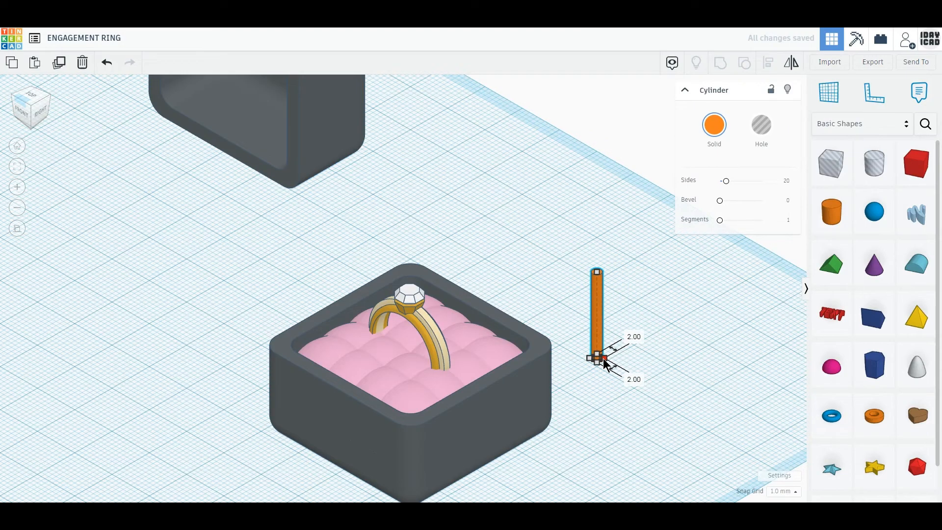
click(597, 263)
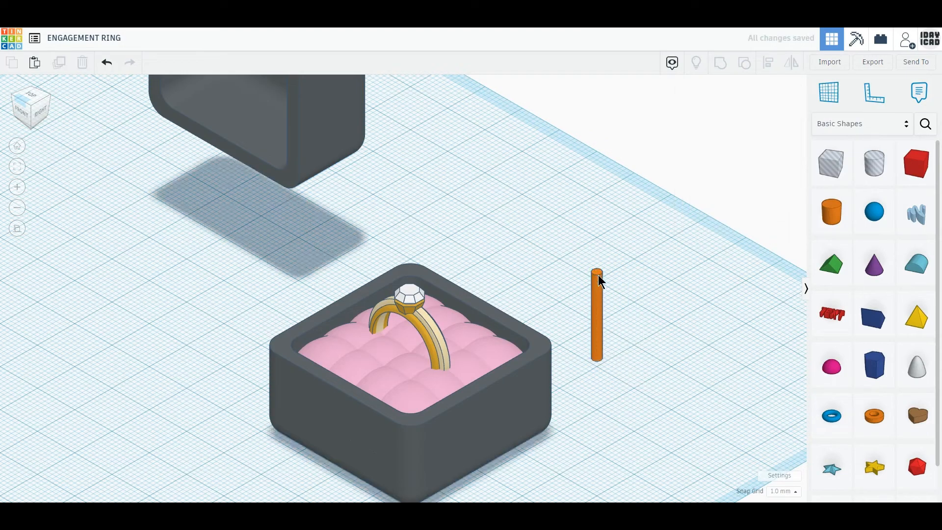
click(597, 275)
mouse_move(597, 272)
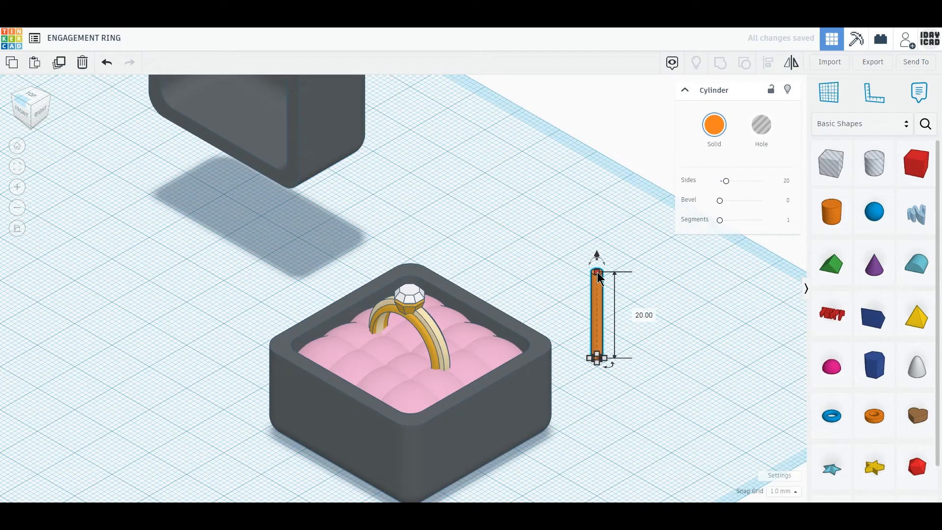
text(8)
key(Return)
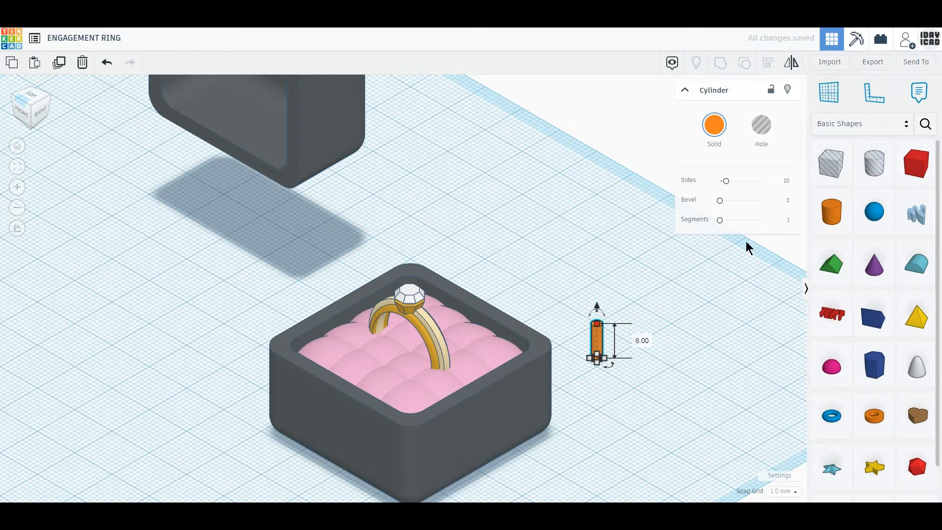
Give the small cylinder 64 sides, a 2.5 bevel, 10 segments and a gold colour.
drag(727, 181, 799, 200)
drag(719, 220, 811, 222)
click(739, 232)
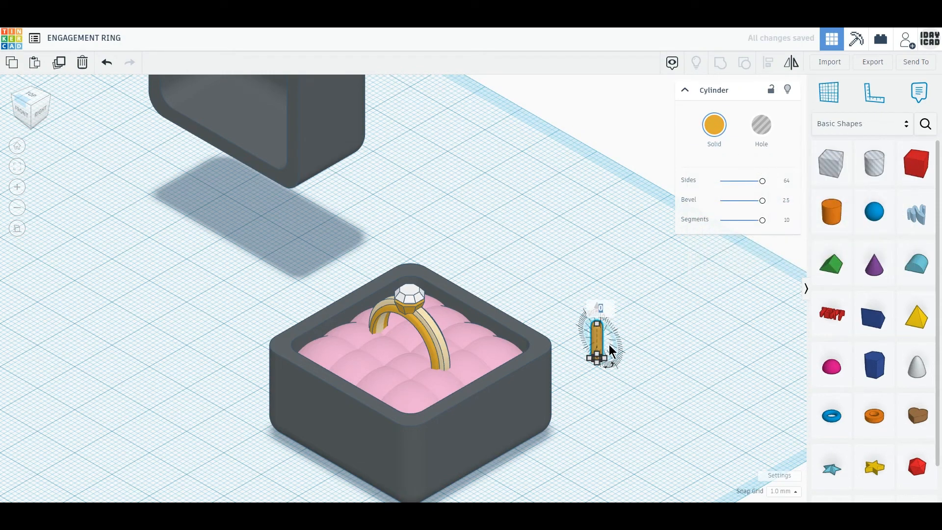
Lay the gold cylinder horizontally with a 90° rotation and place it at the rear joint of base and lid, 19 mm above the workplane.
drag(611, 348, 612, 351)
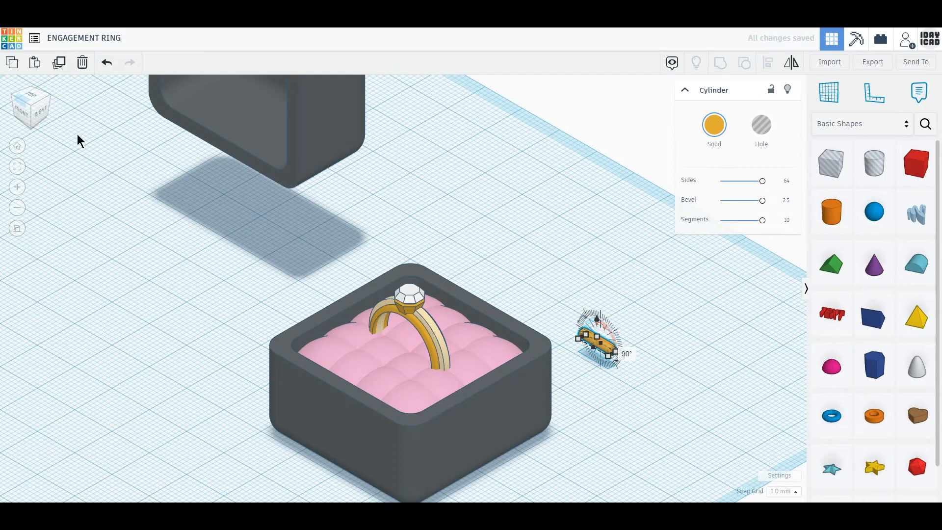
click(38, 110)
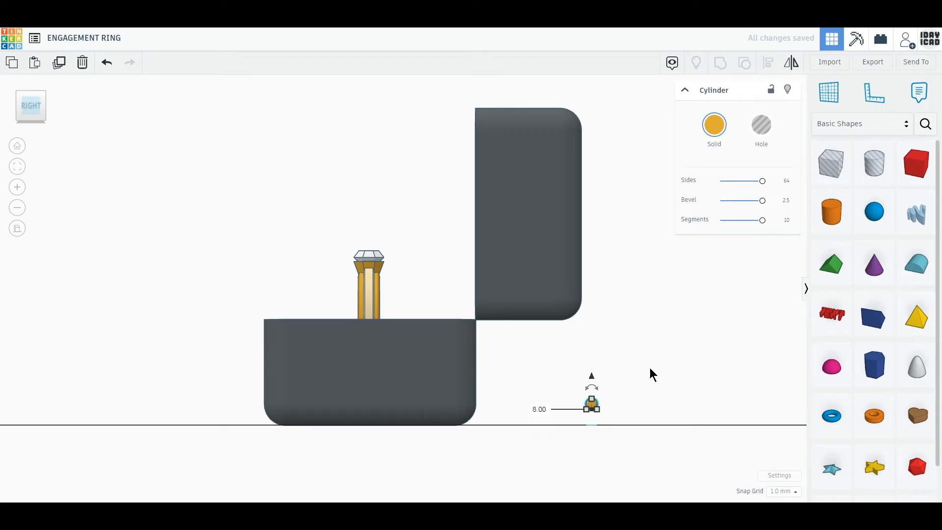
drag(595, 402, 479, 295)
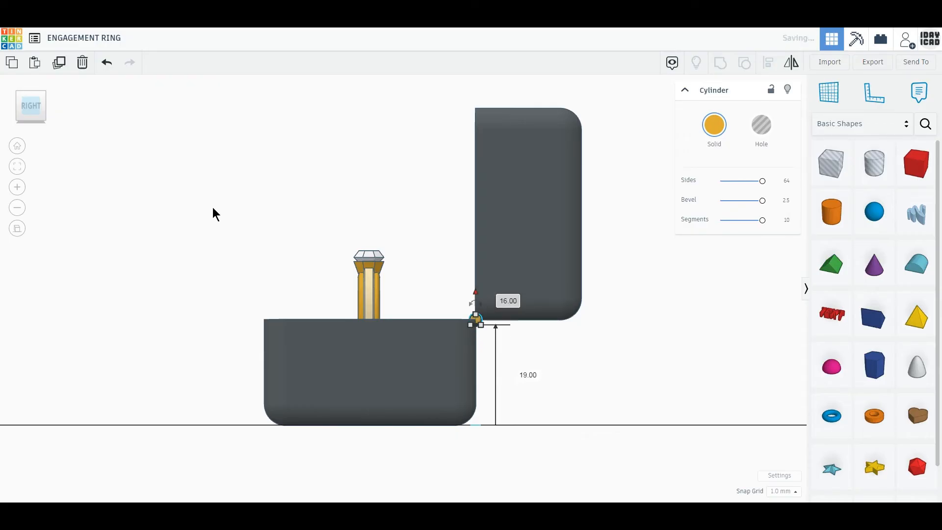
Move the gold hinge cylinder 15 mm to the left along the base's rear edge.
click(16, 92)
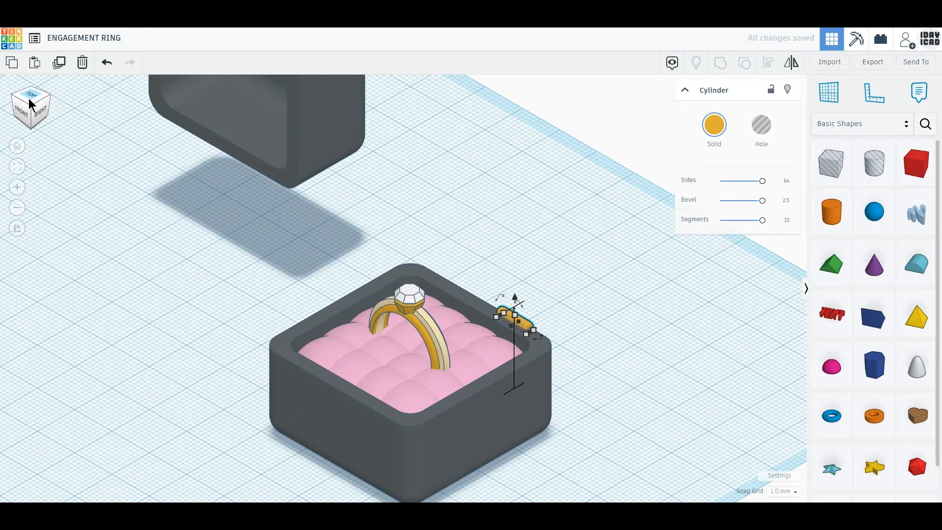
click(28, 99)
click(415, 194)
scroll(416, 194, up, 3)
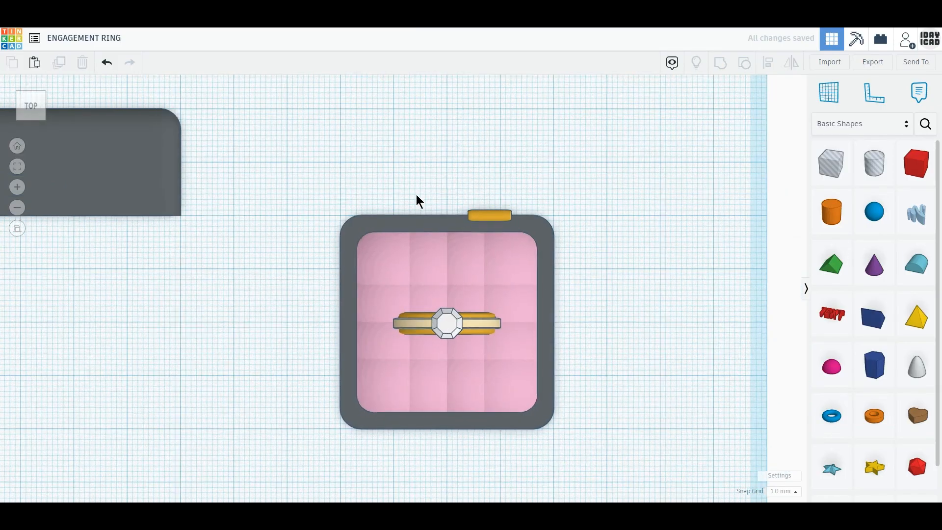
scroll(424, 240, up, 2)
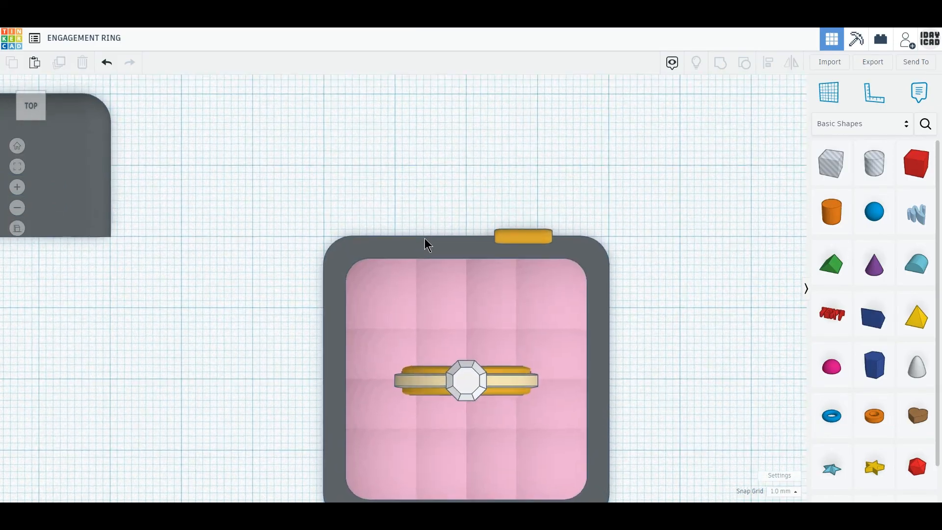
drag(563, 223, 436, 222)
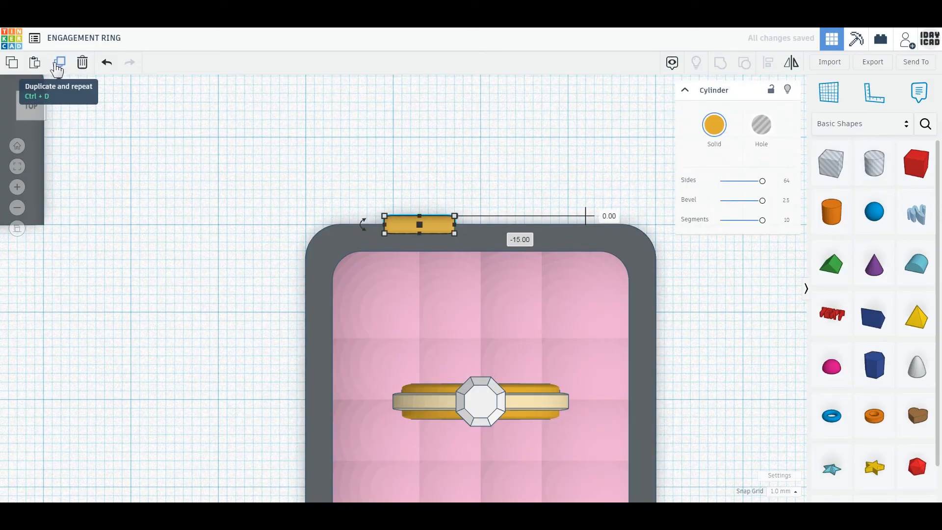
Duplicate the hinge cylinder and move the copy 14 mm to the right along the rear edge.
click(56, 65)
drag(436, 225, 558, 226)
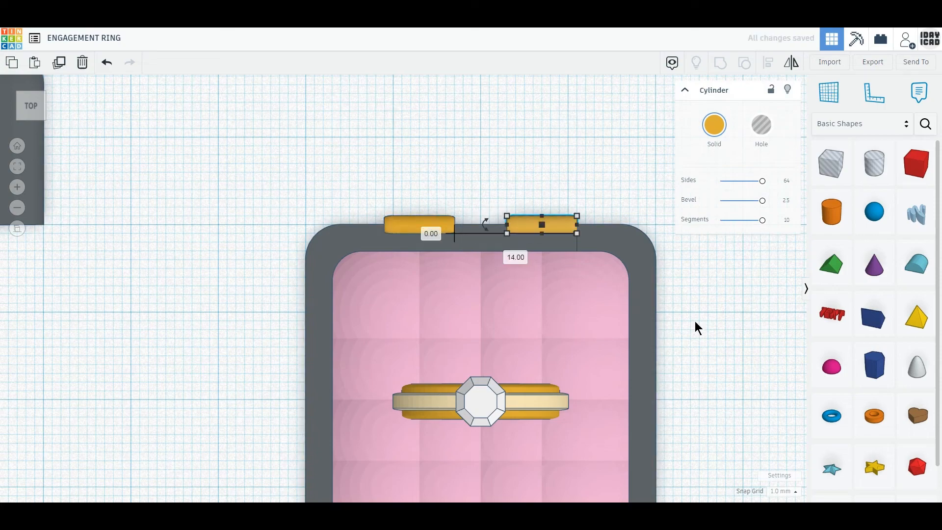
click(137, 187)
Move the upright lid 70 mm to the right so it lines up behind the base.
scroll(252, 260, down, 2)
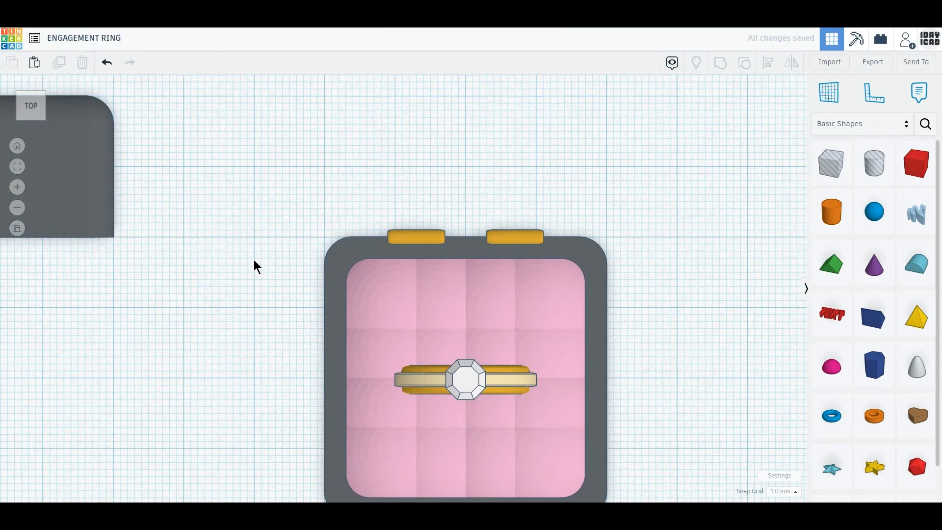
drag(107, 212, 588, 217)
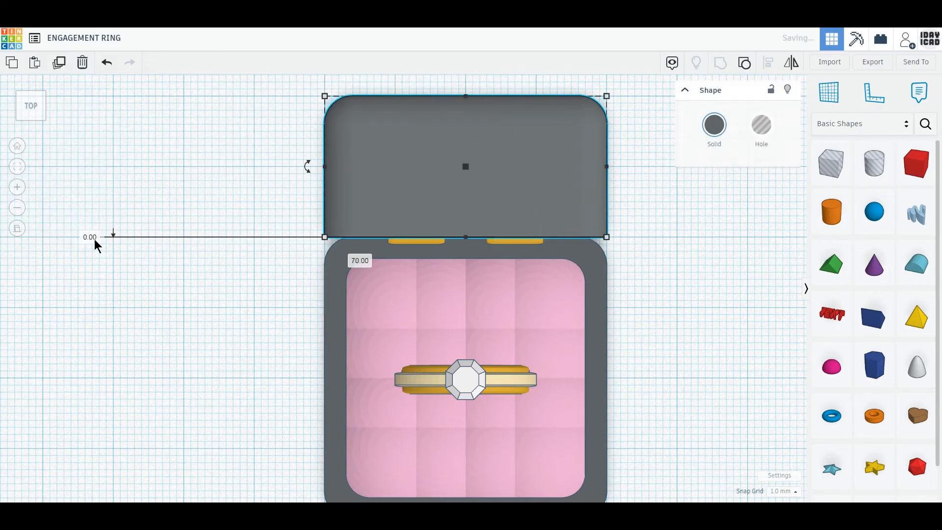
Switch to perspective view, then turn the complete ring box slightly and move it toward the middle of the workplane.
click(20, 232)
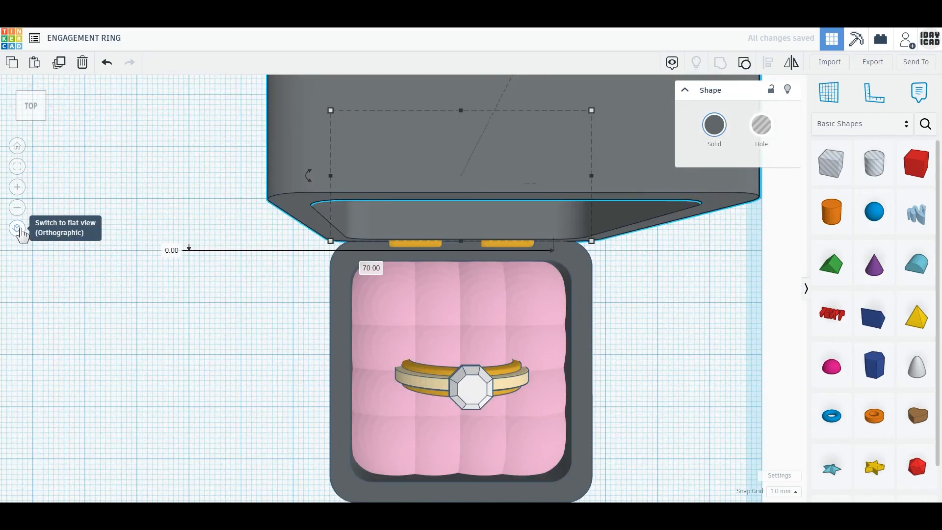
click(15, 153)
click(258, 276)
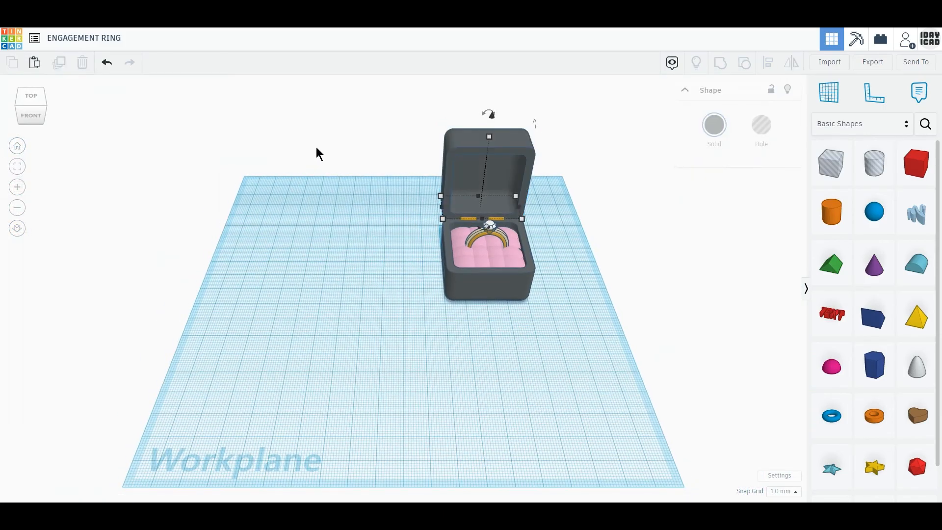
drag(332, 133, 413, 342)
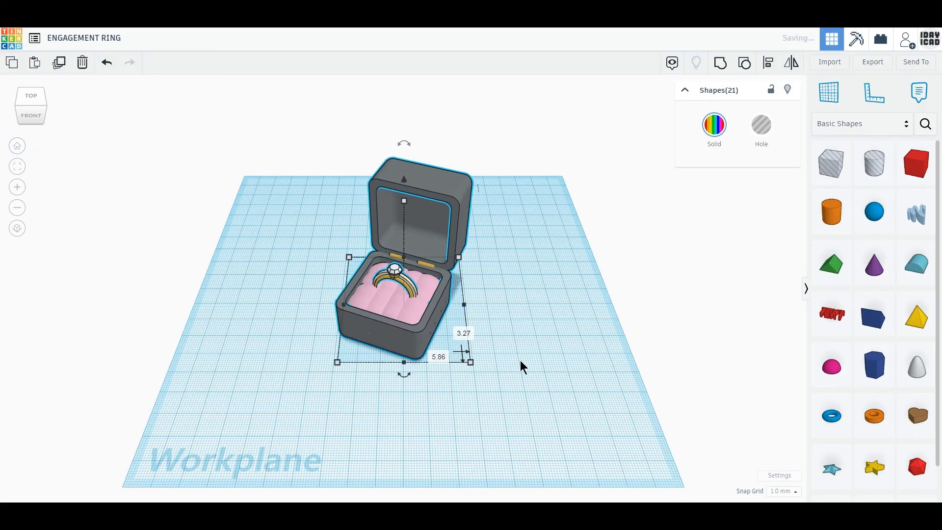
click(520, 360)
Examine the open ring box, its hinges, the cushion and the ring up close from the front.
scroll(363, 253, up, 1)
scroll(405, 283, up, 4)
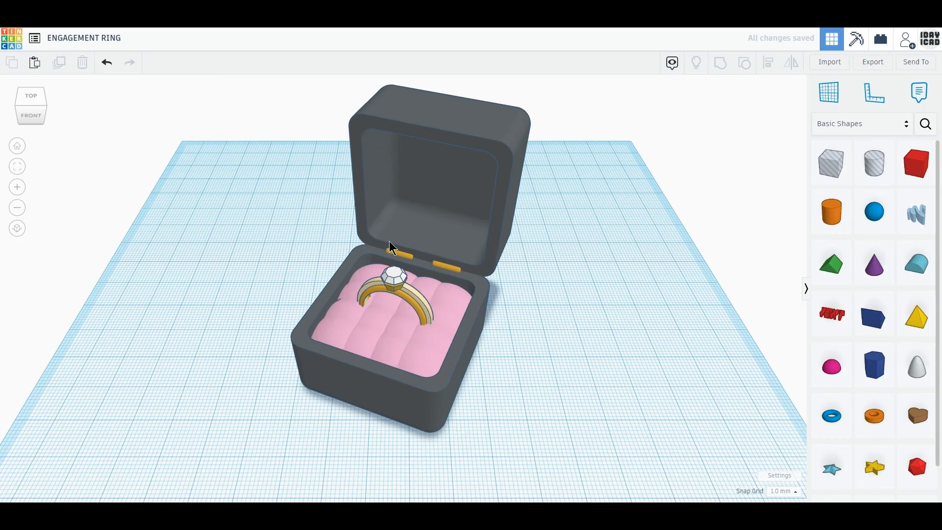
scroll(390, 241, up, 3)
middle_drag(405, 295, 402, 331)
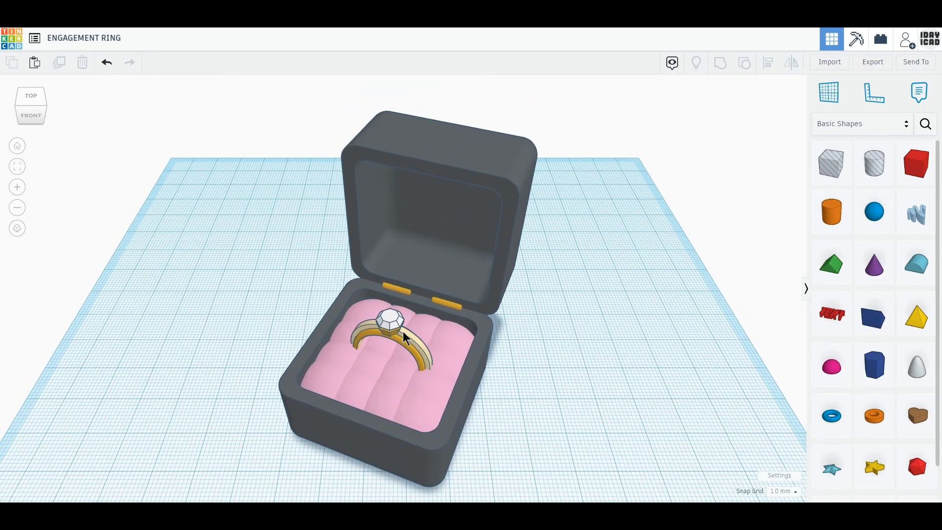
right_drag(394, 357, 398, 346)
scroll(395, 350, up, 1)
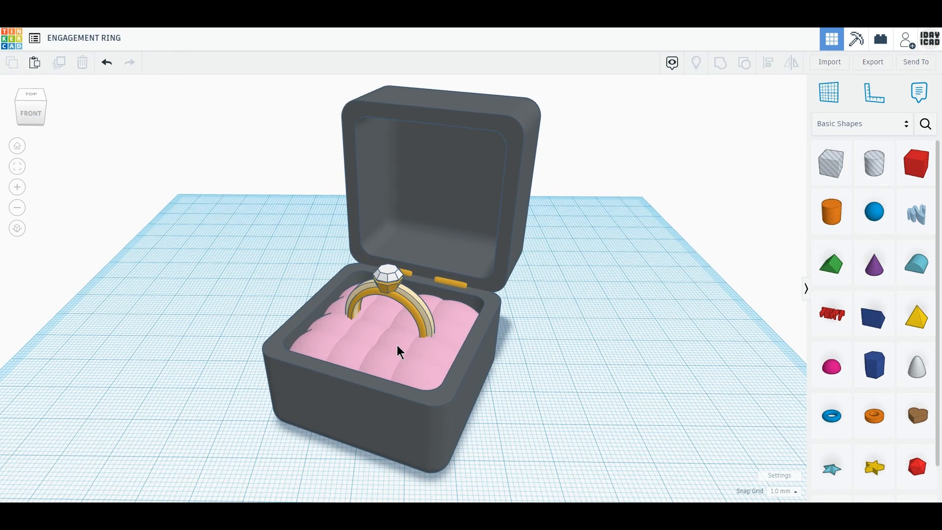